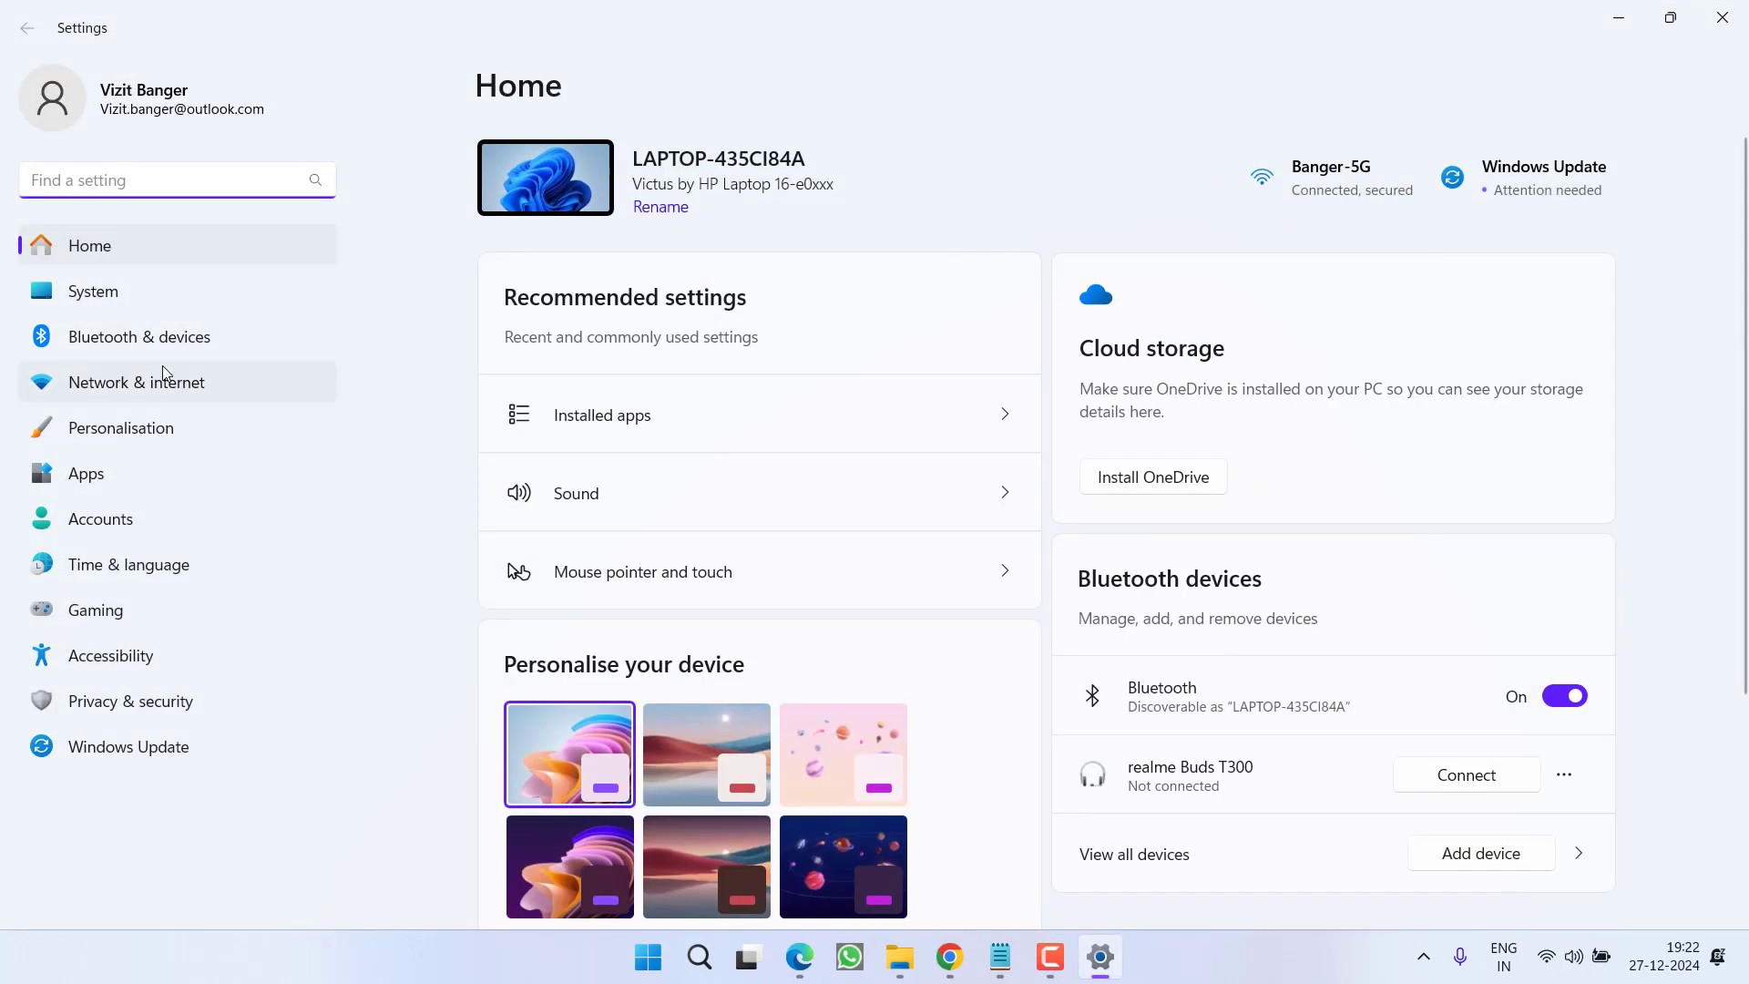
Step: View the Bluetooth & devices page and the realme Buds T300 options without removing anything, then close Settings
left_click(159, 340)
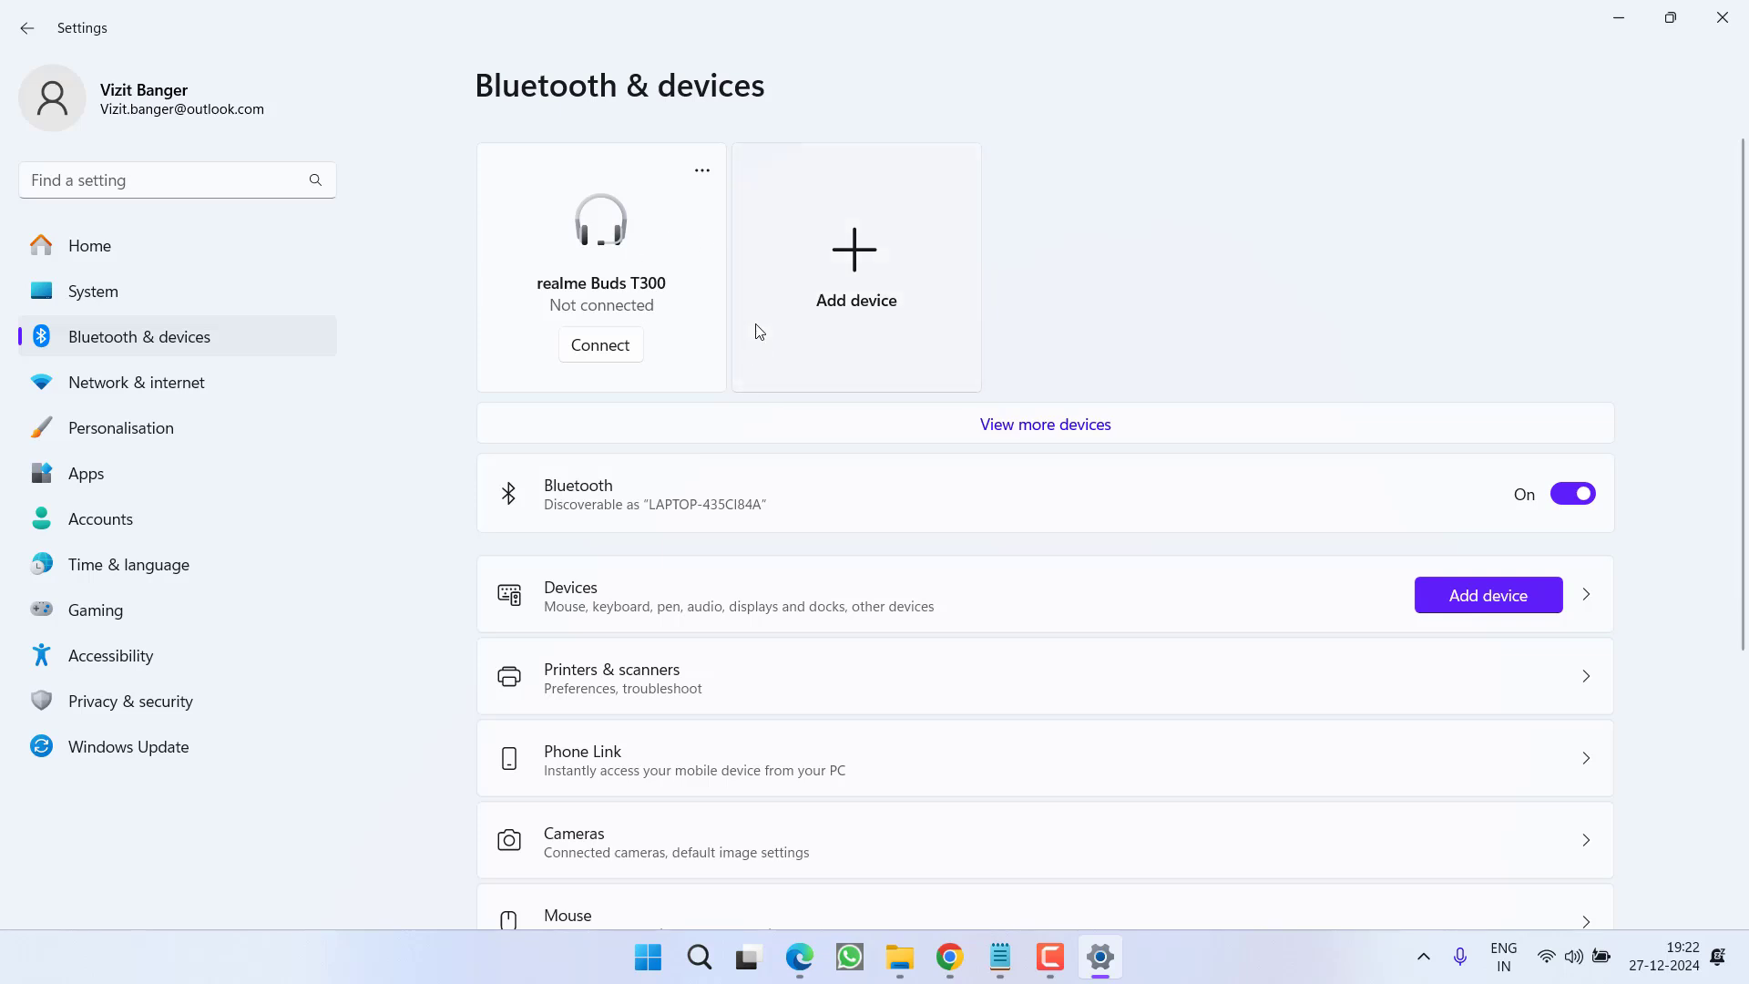
left_click(703, 172)
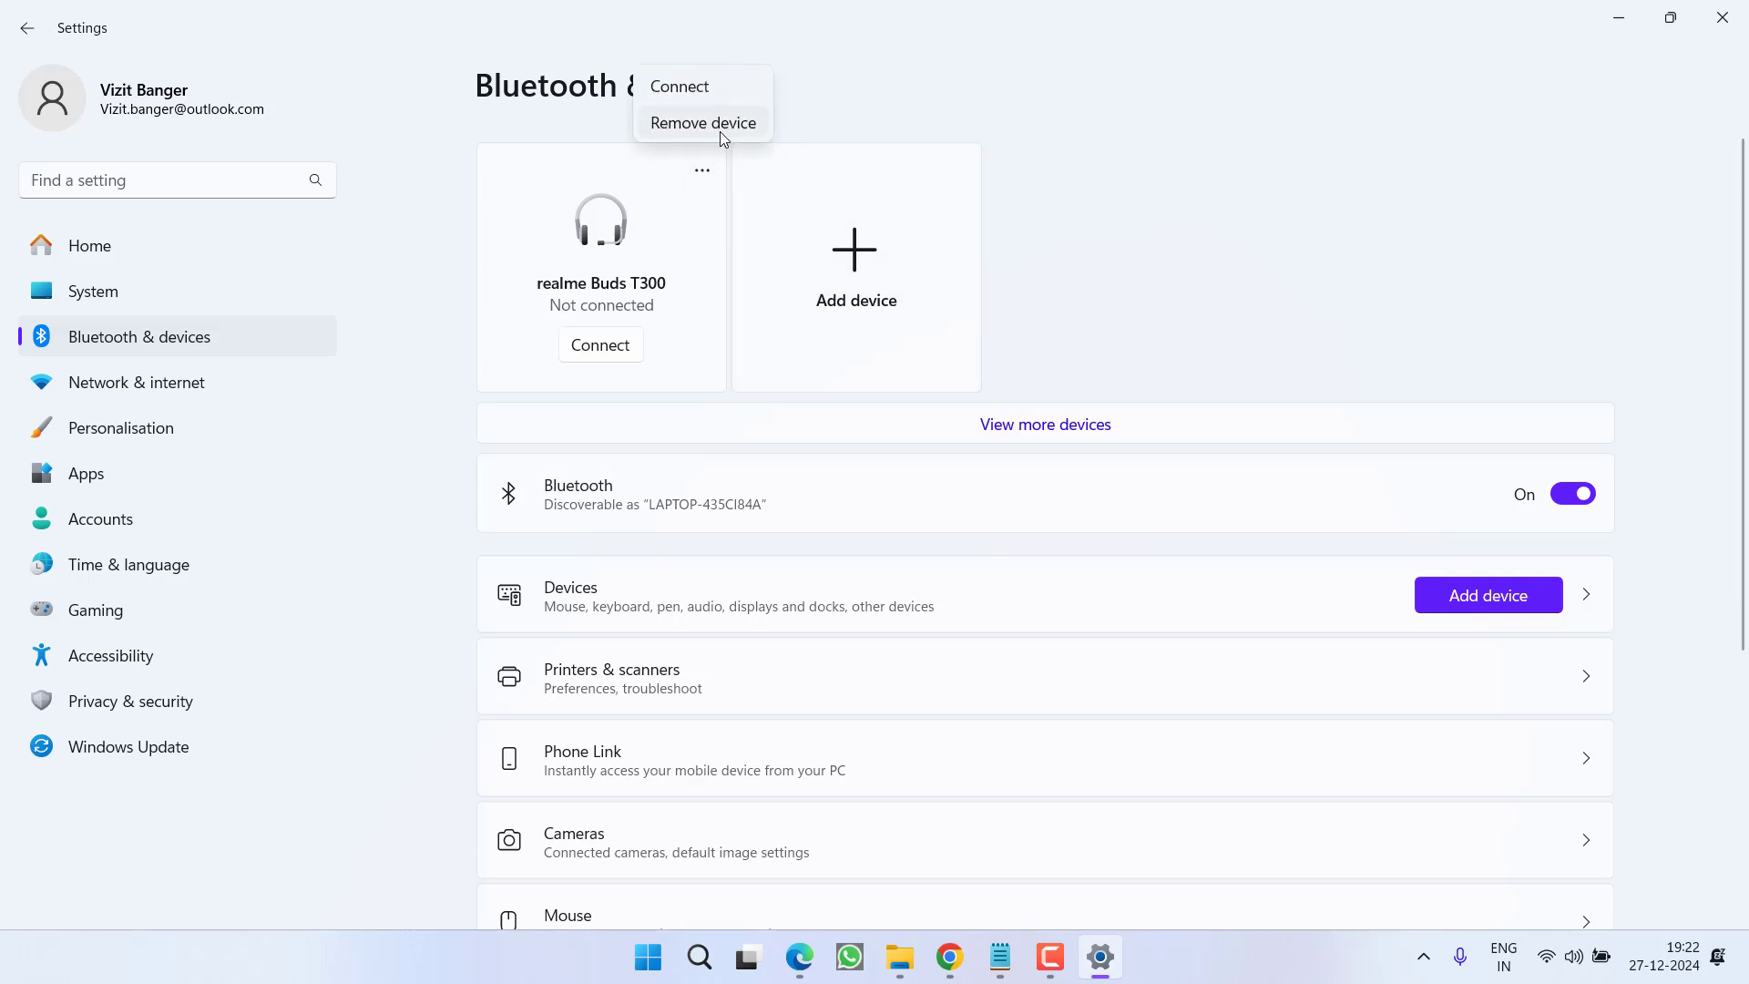
left_click(1501, 332)
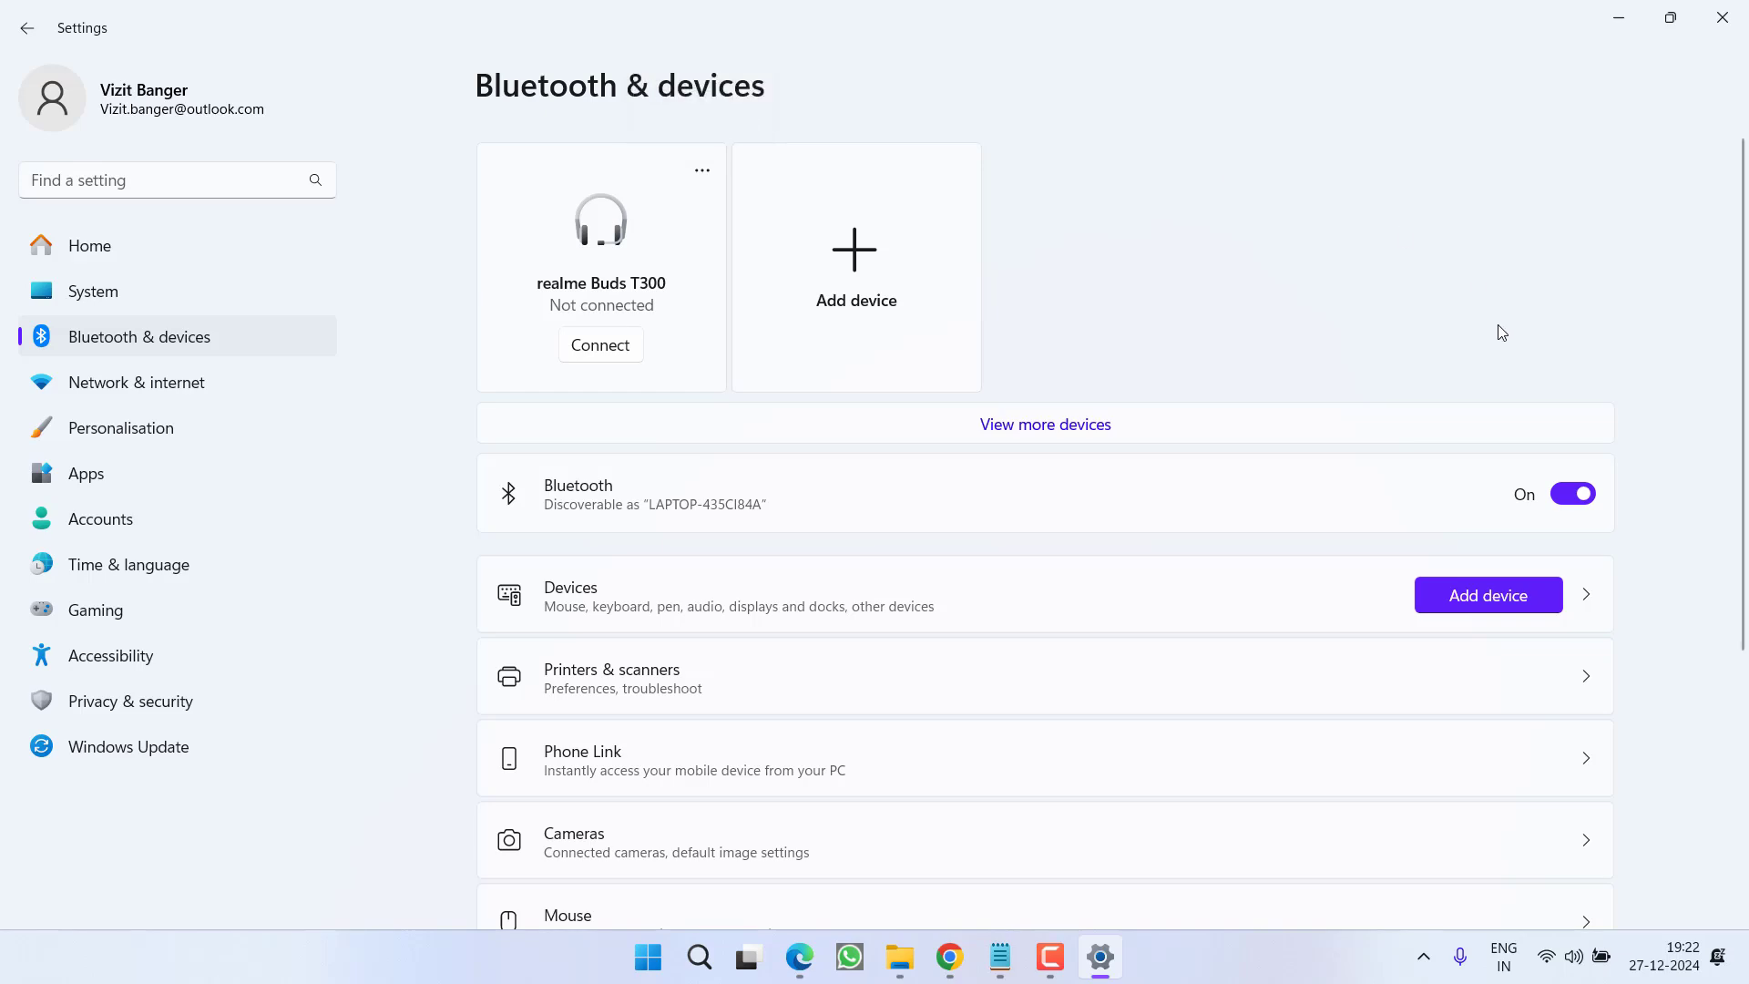
left_click(1722, 17)
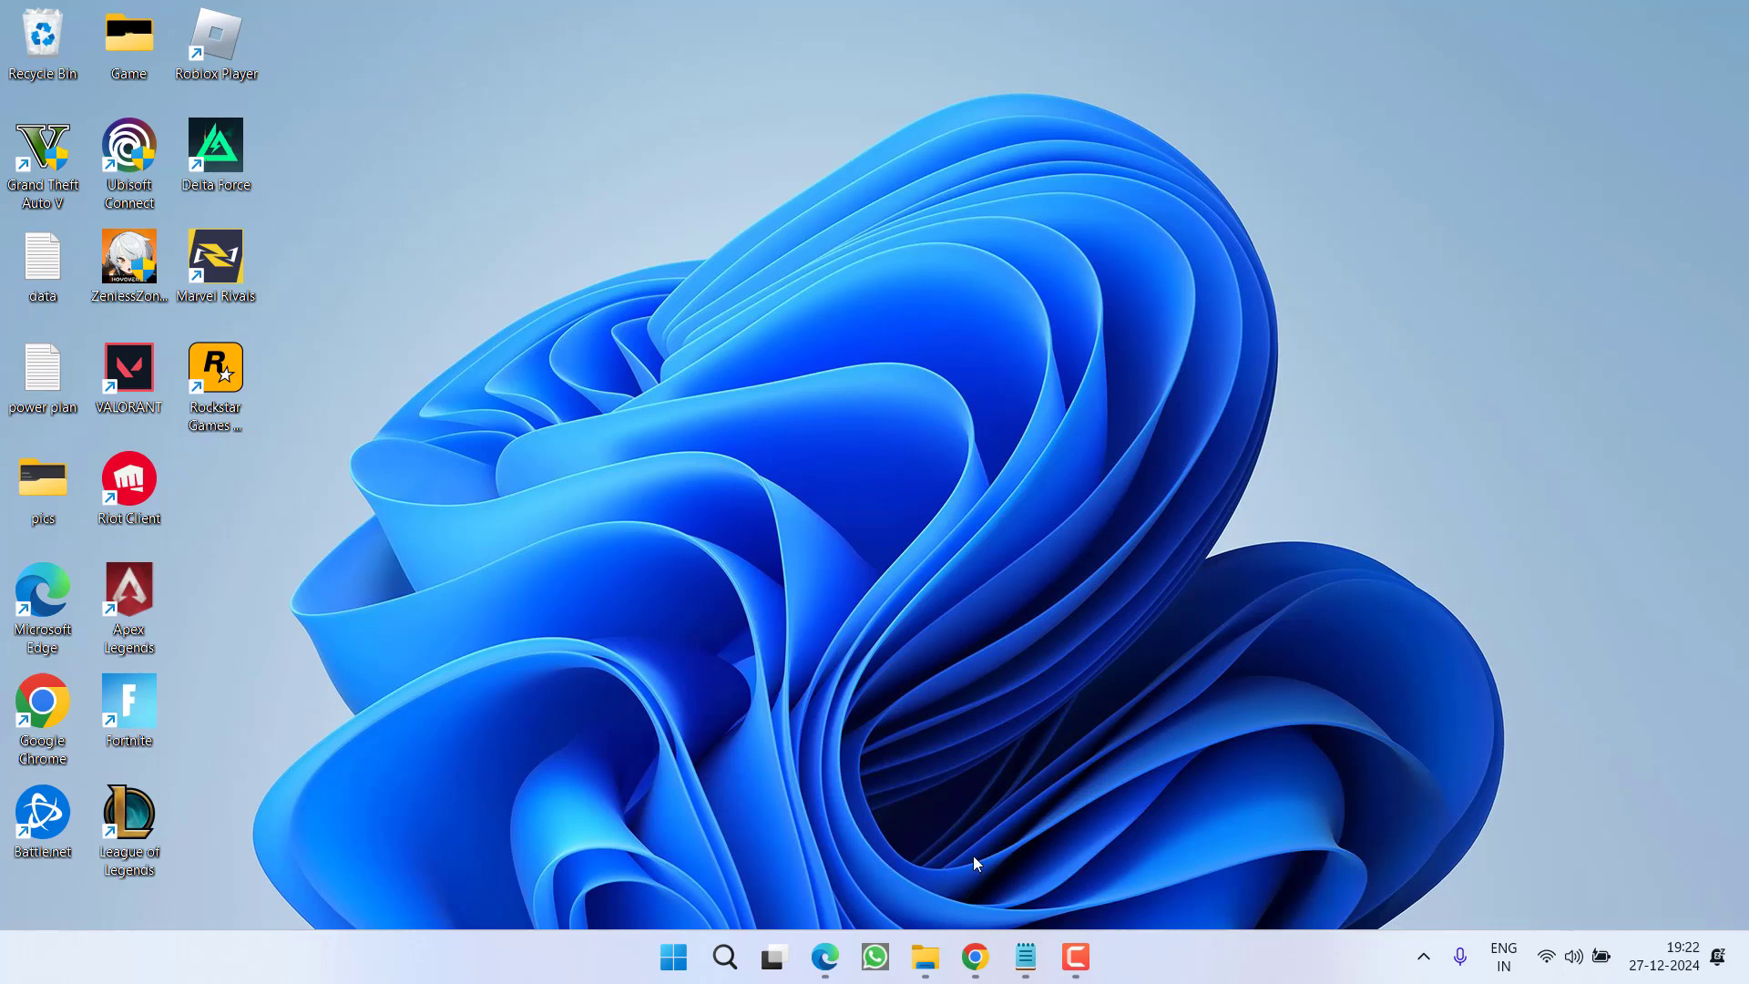
Step: Save the DriverIdentifier installer from driveridentifier.com to the Desktop, then minimize Chrome
left_click(975, 956)
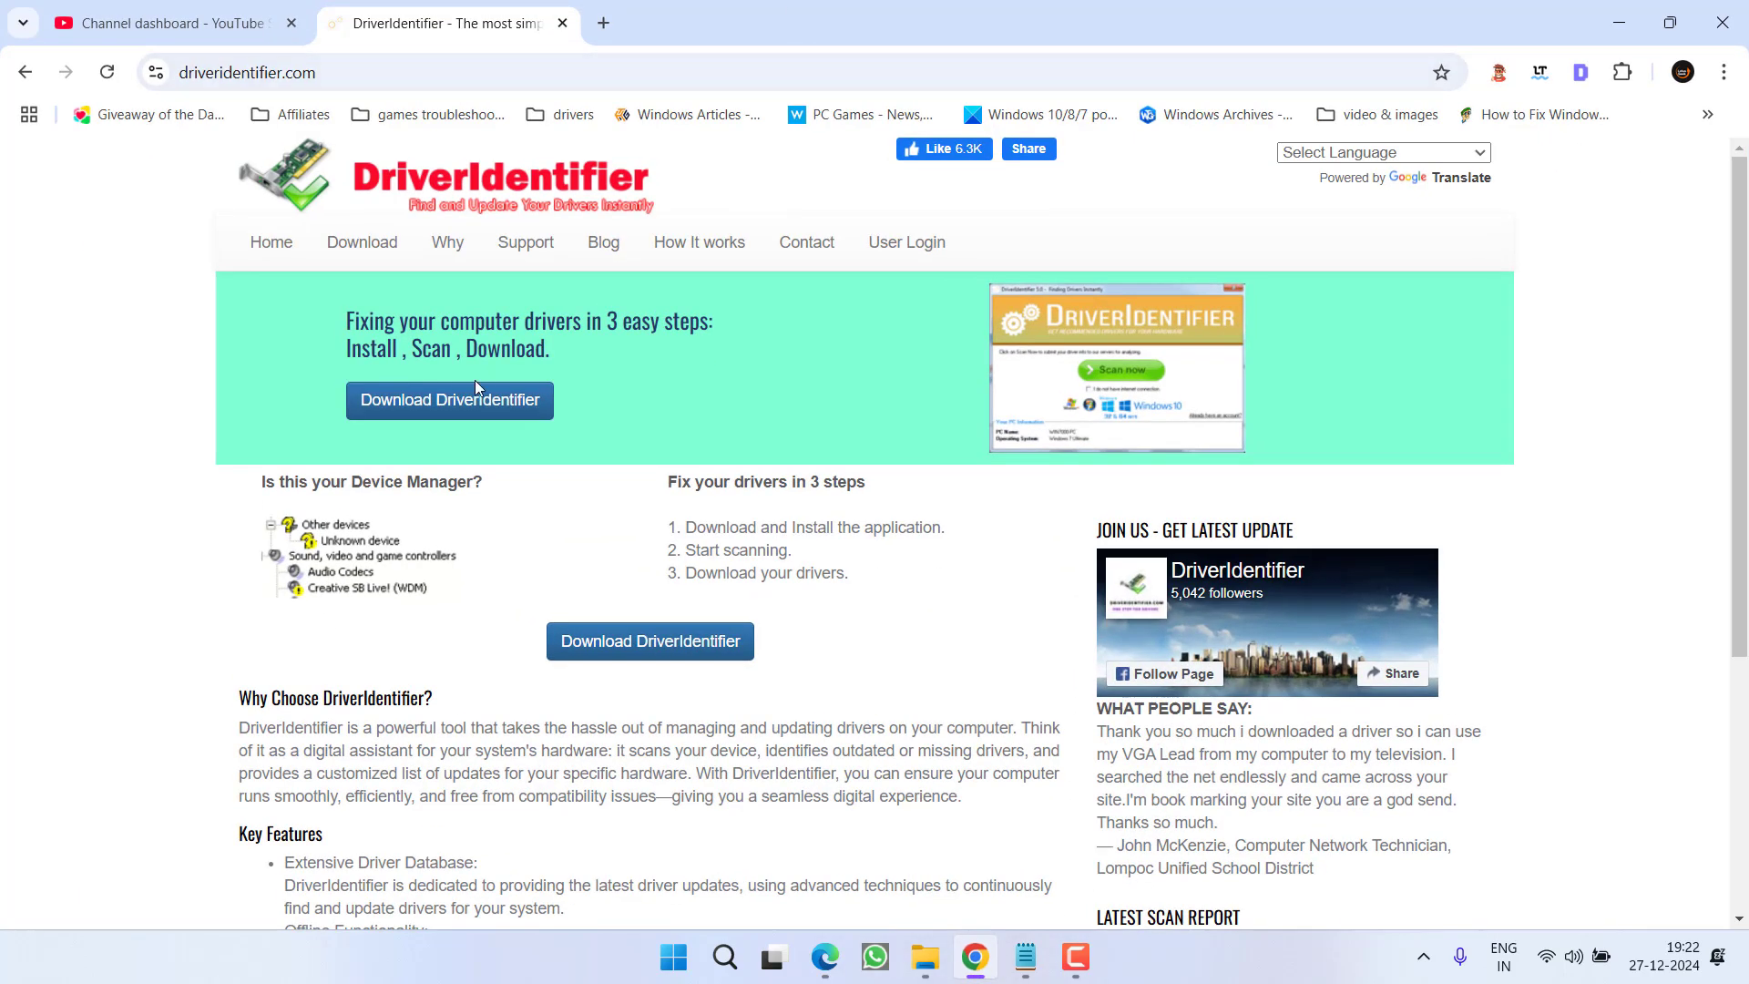
left_click(709, 643)
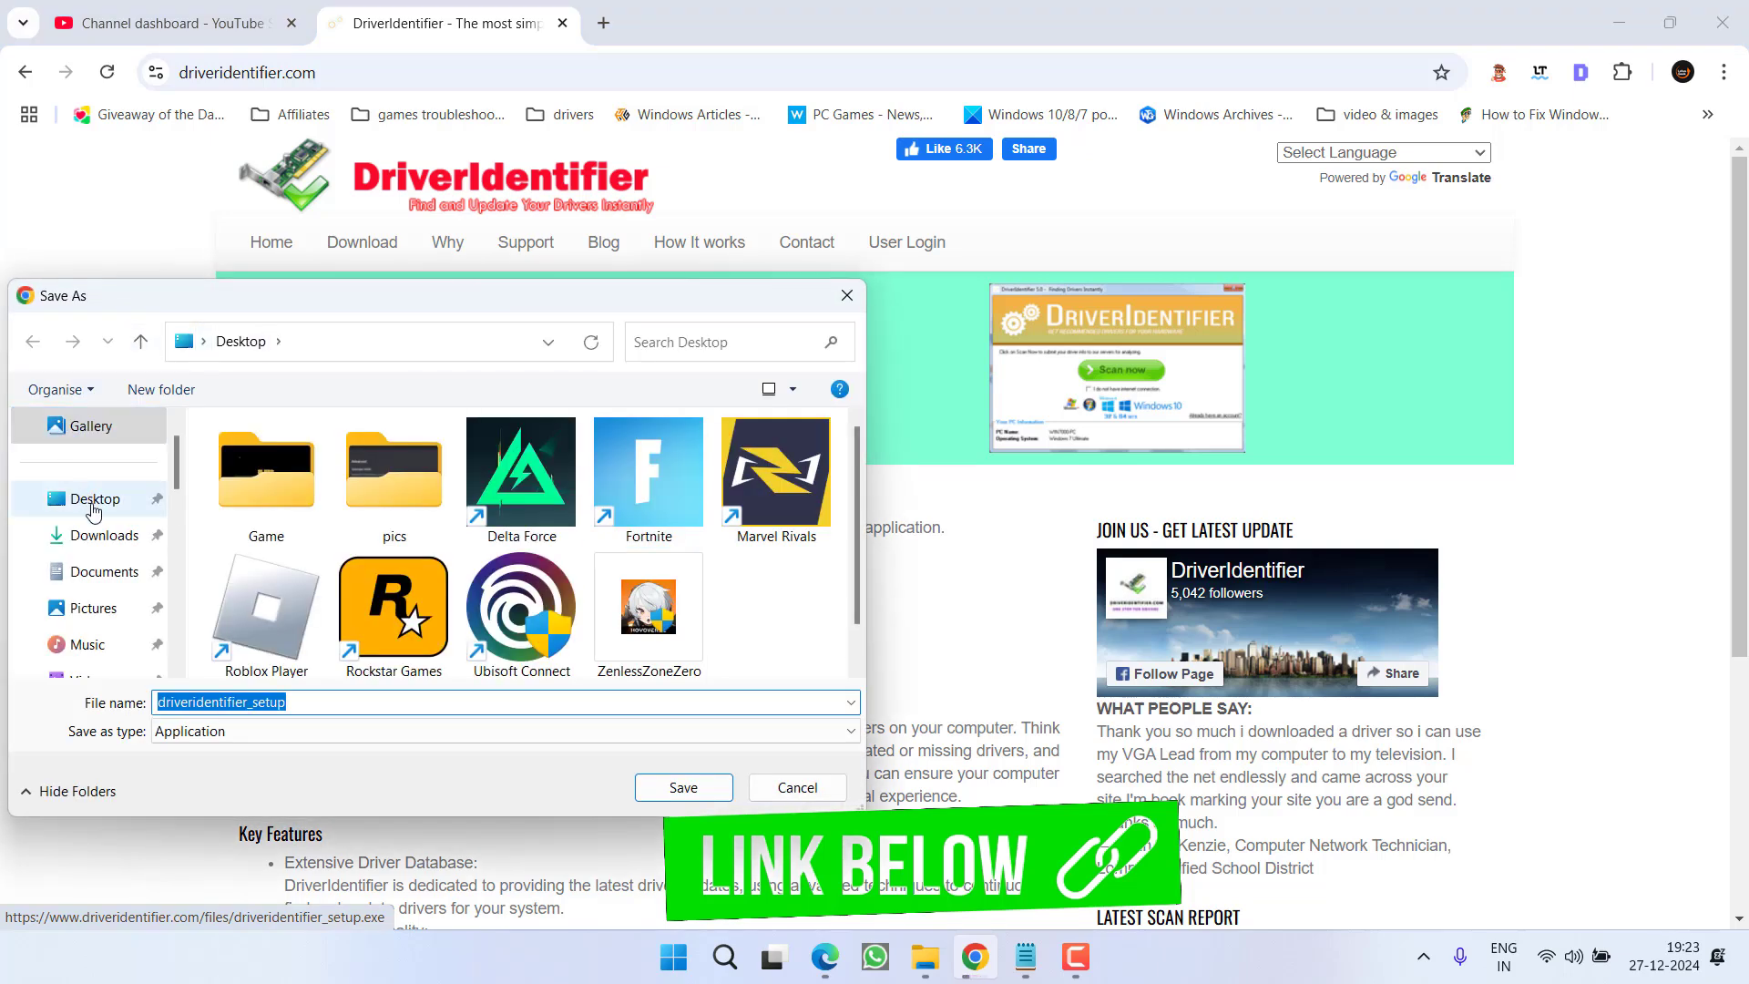
left_click(93, 505)
left_click(683, 785)
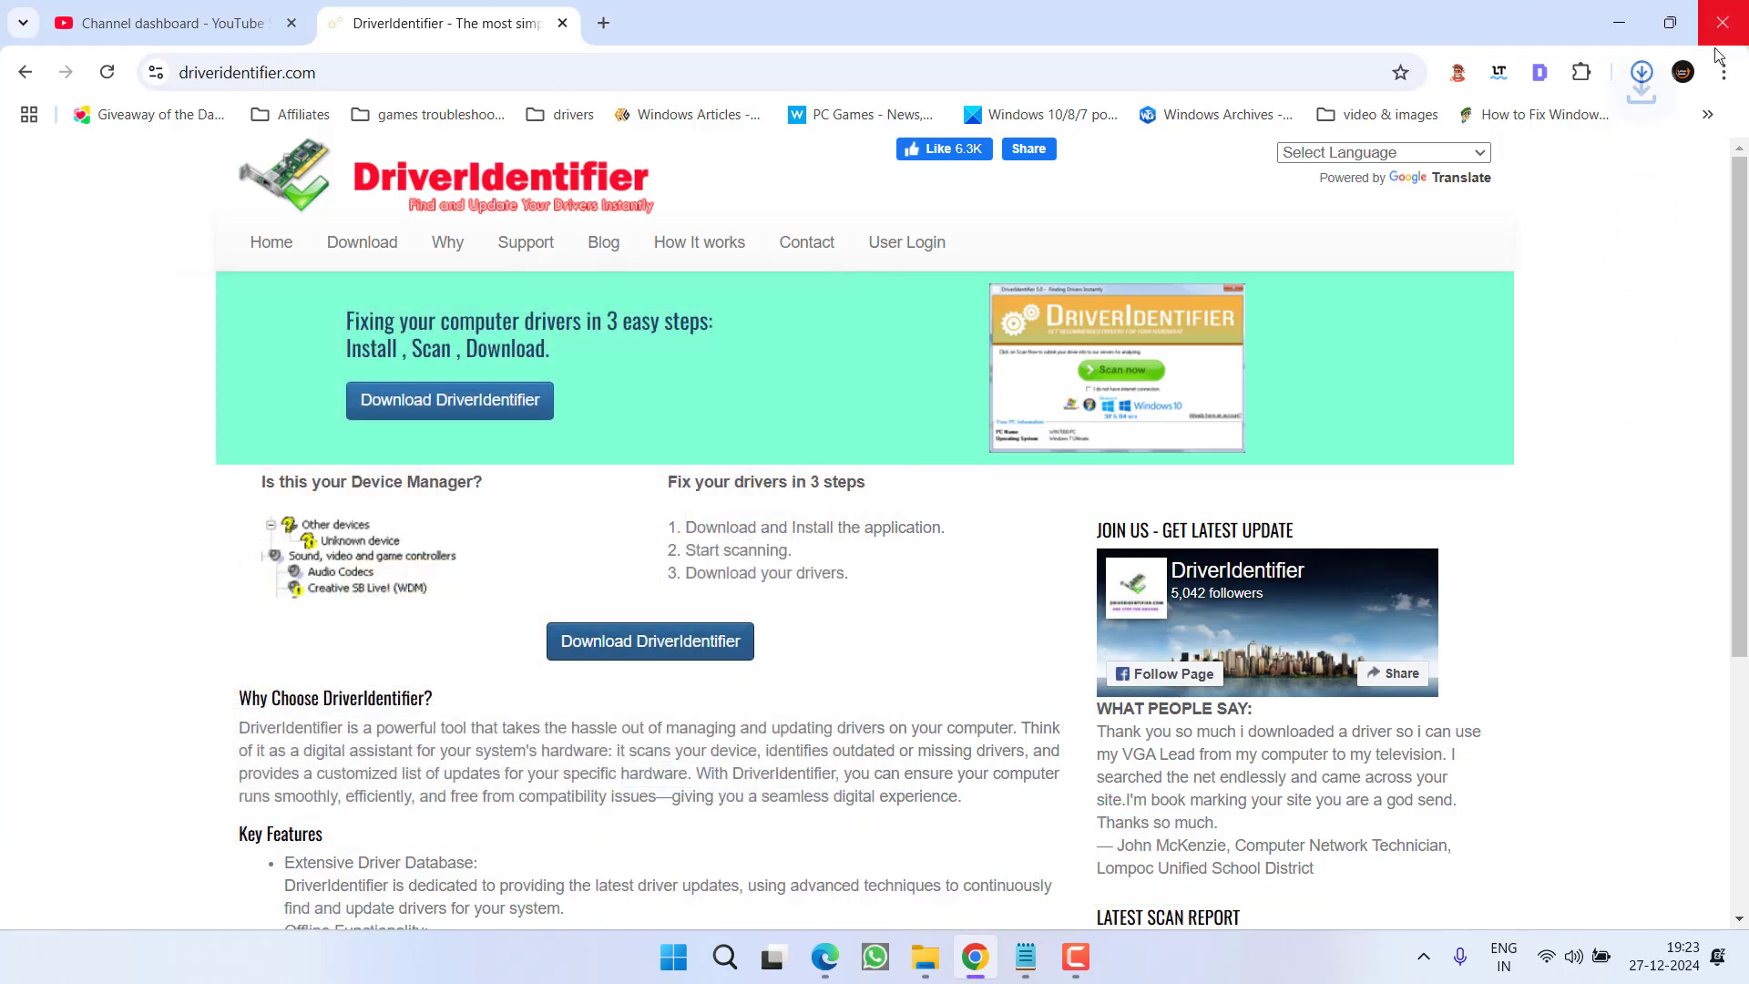
left_click(1633, 27)
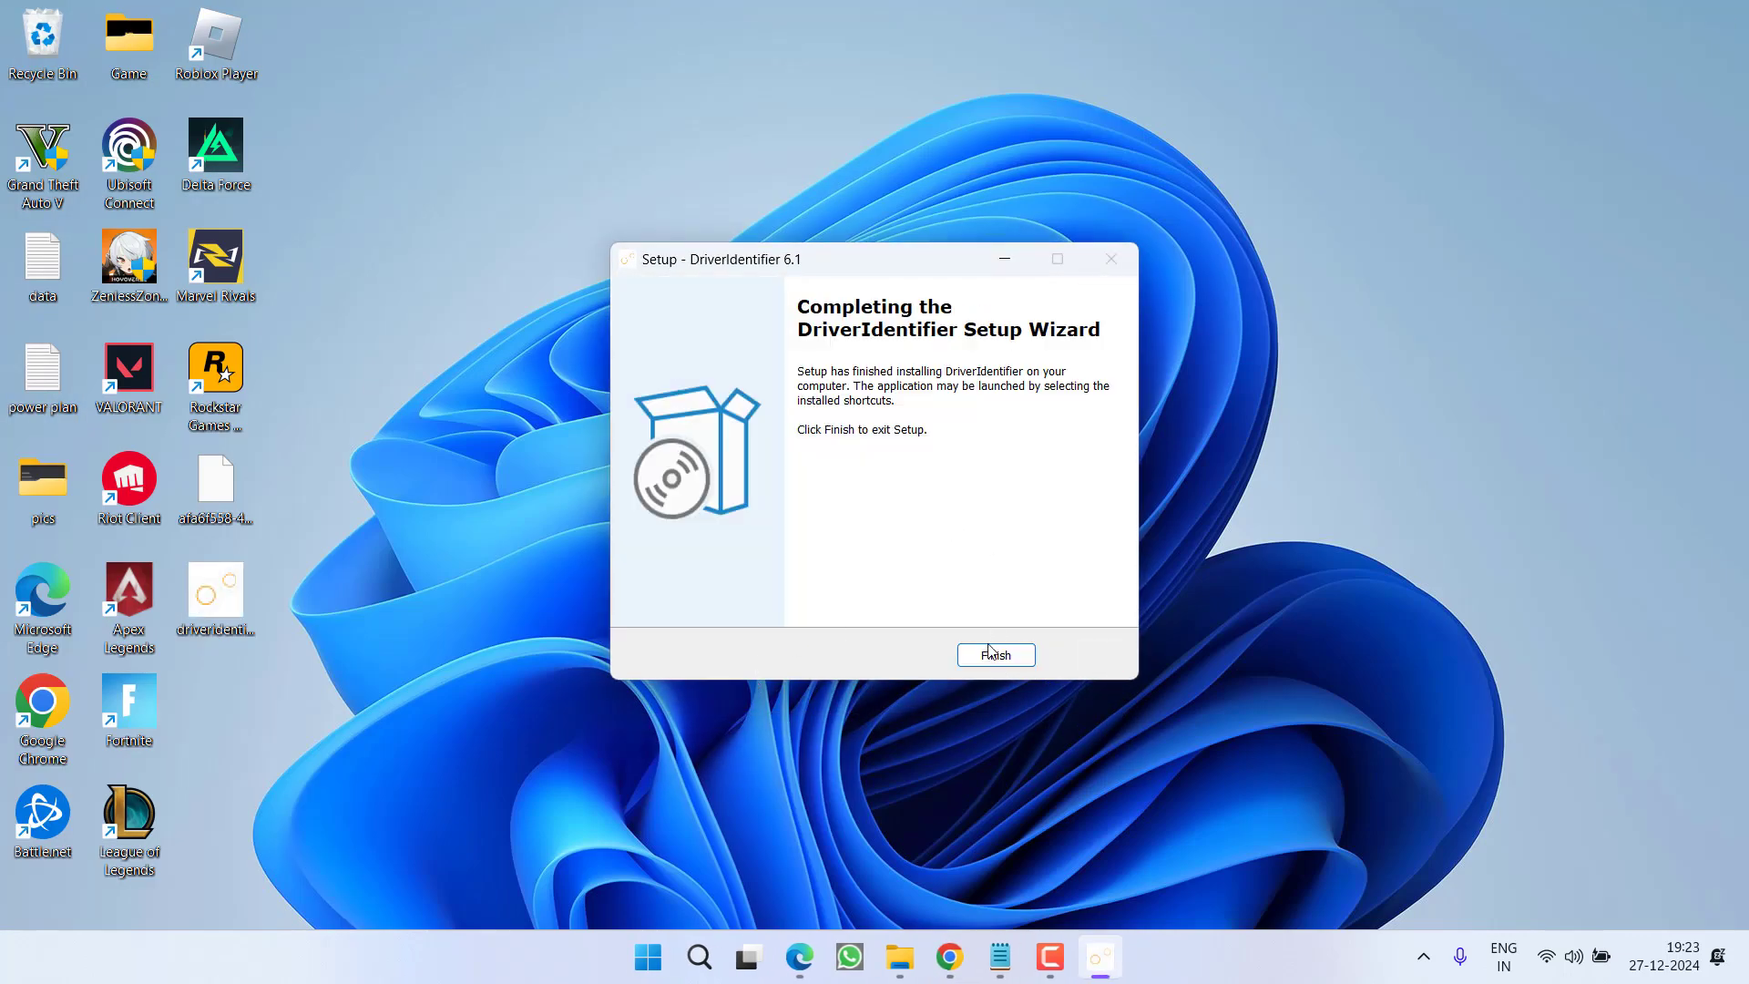
Step: Finish the DriverIdentifier setup and scan the HP Victus laptop's drivers
left_click(995, 654)
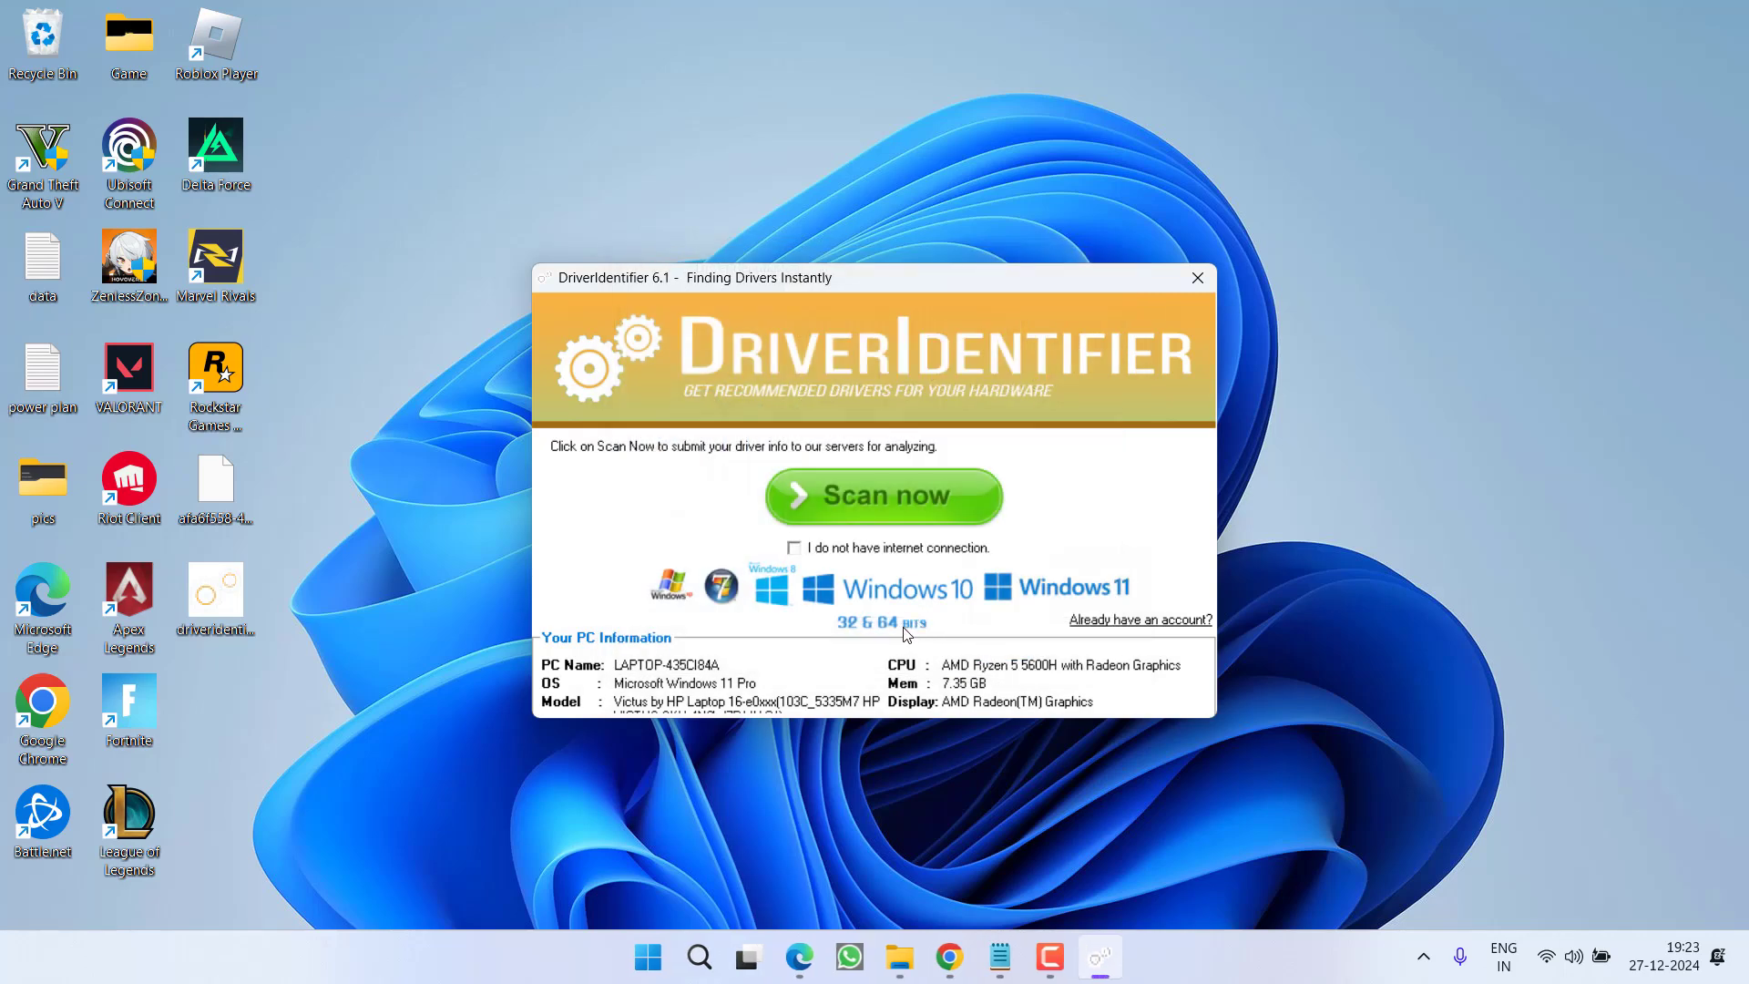
left_click(889, 517)
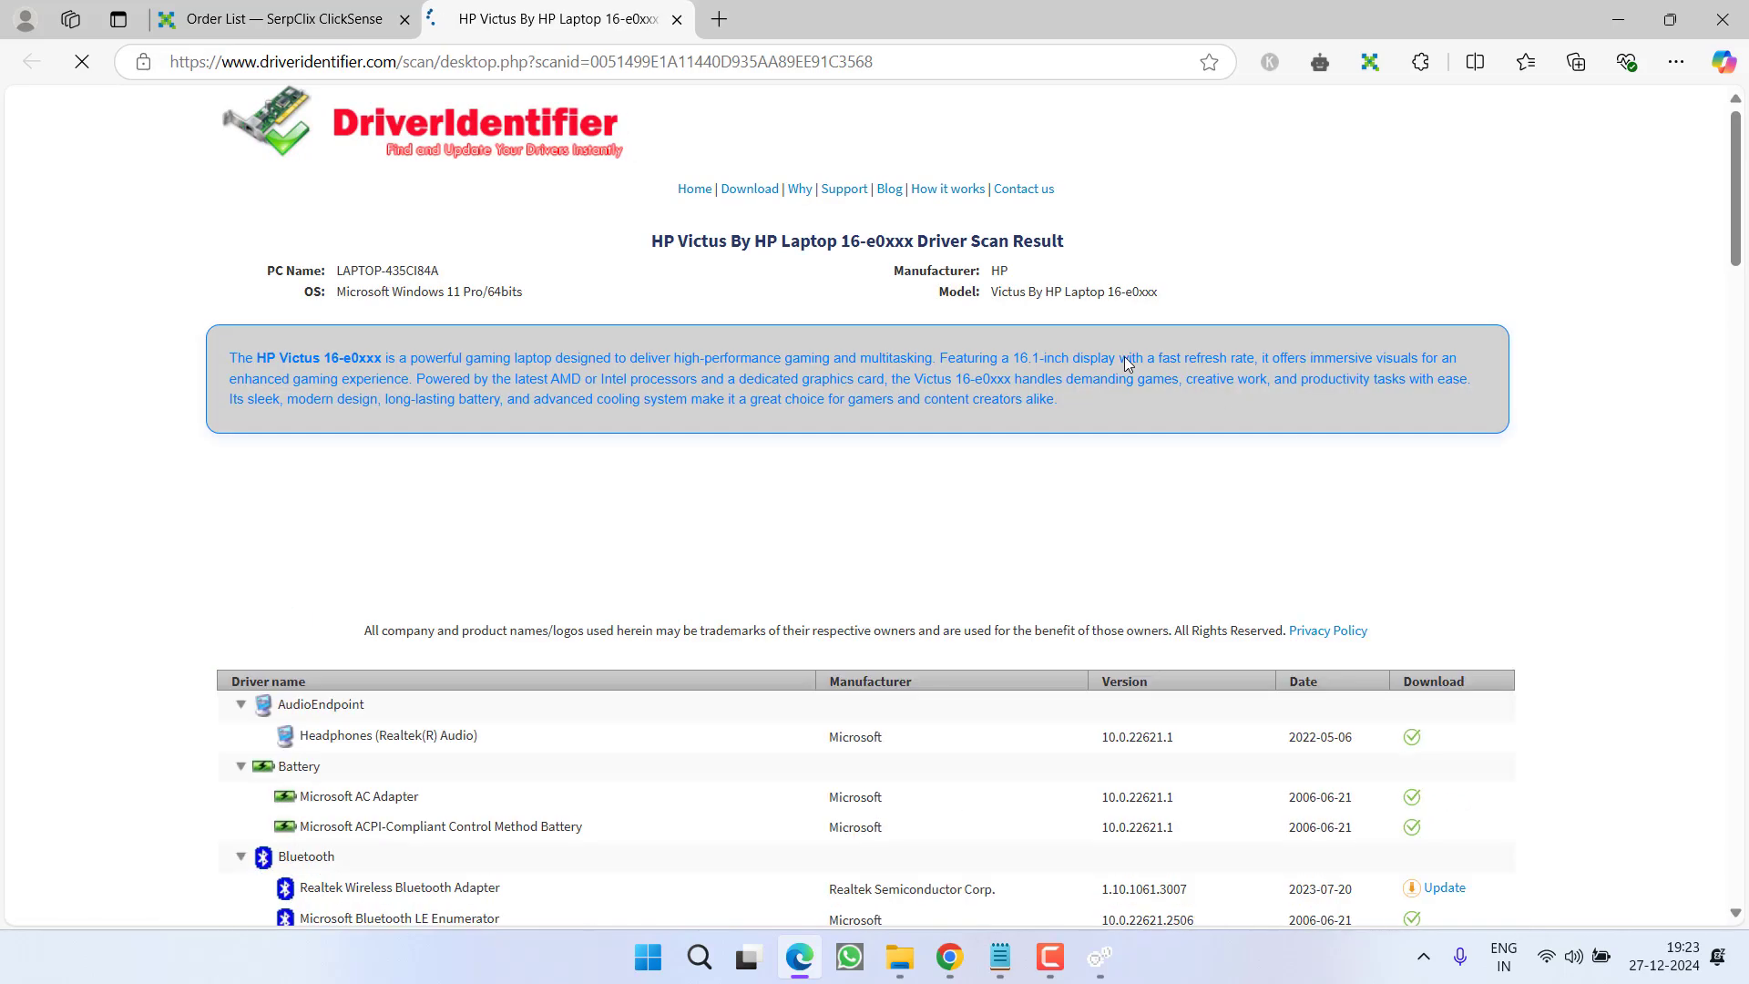
Step: Open the available updates for the Realtek Wireless Bluetooth Adapter
scroll(763, 572, "down", 6)
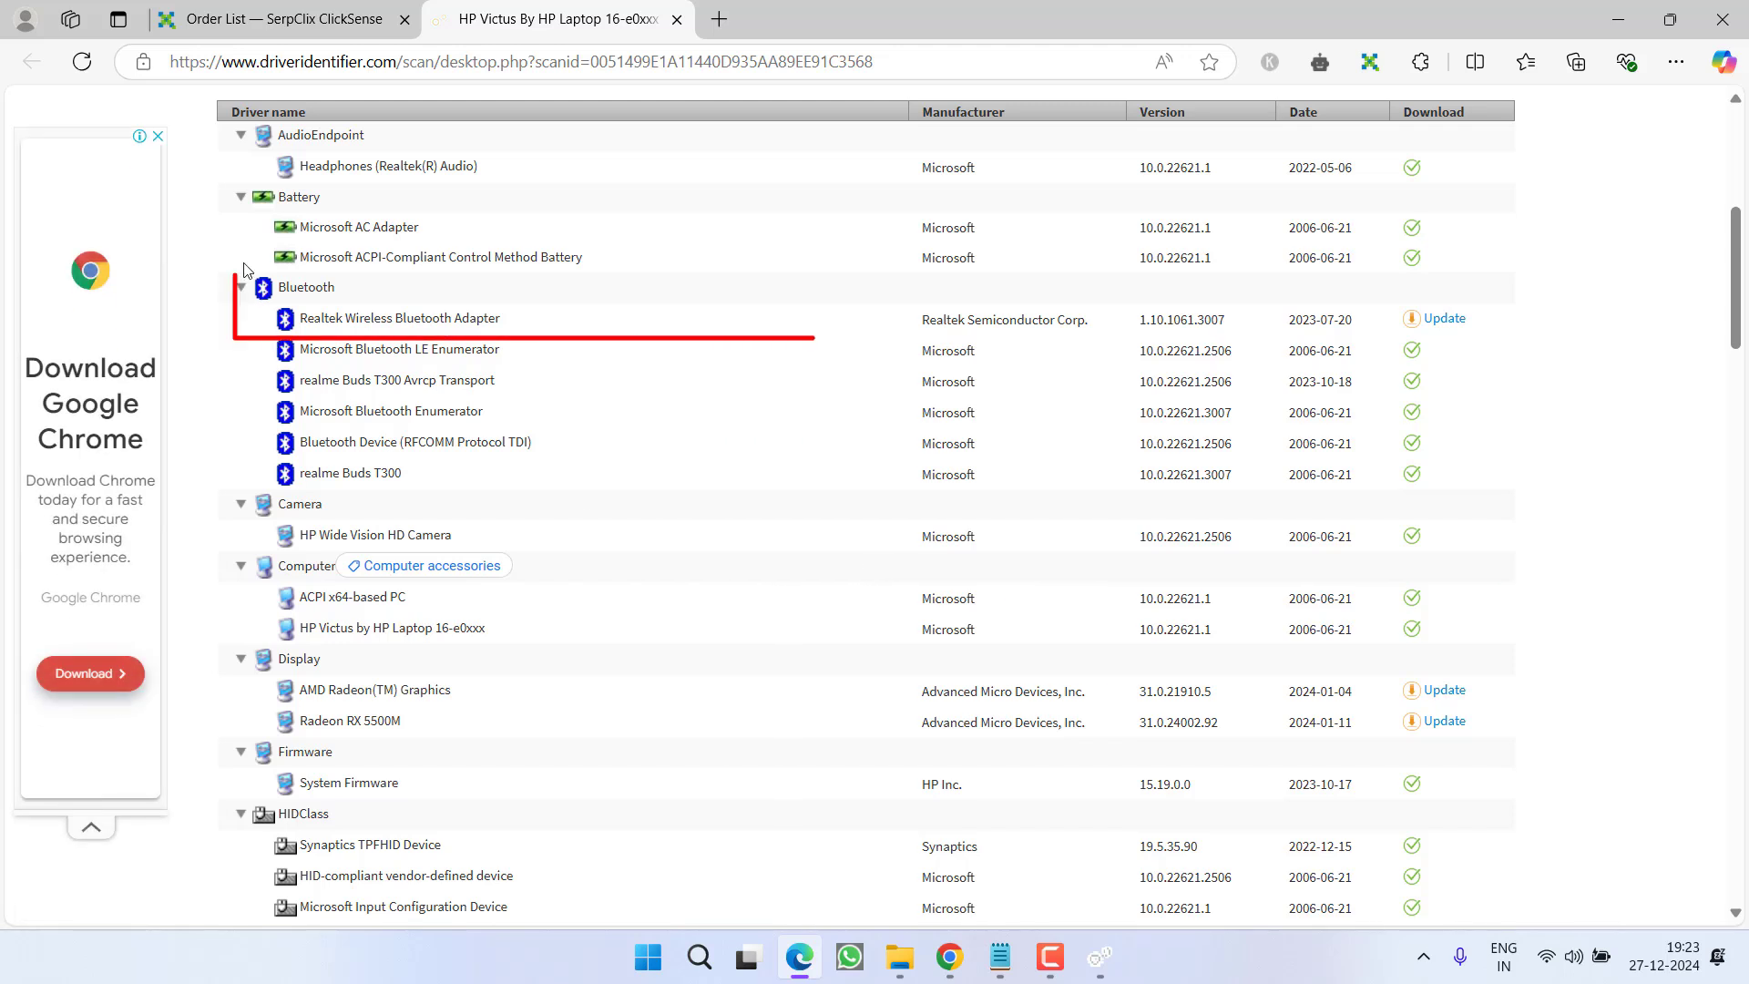
left_click(1444, 320)
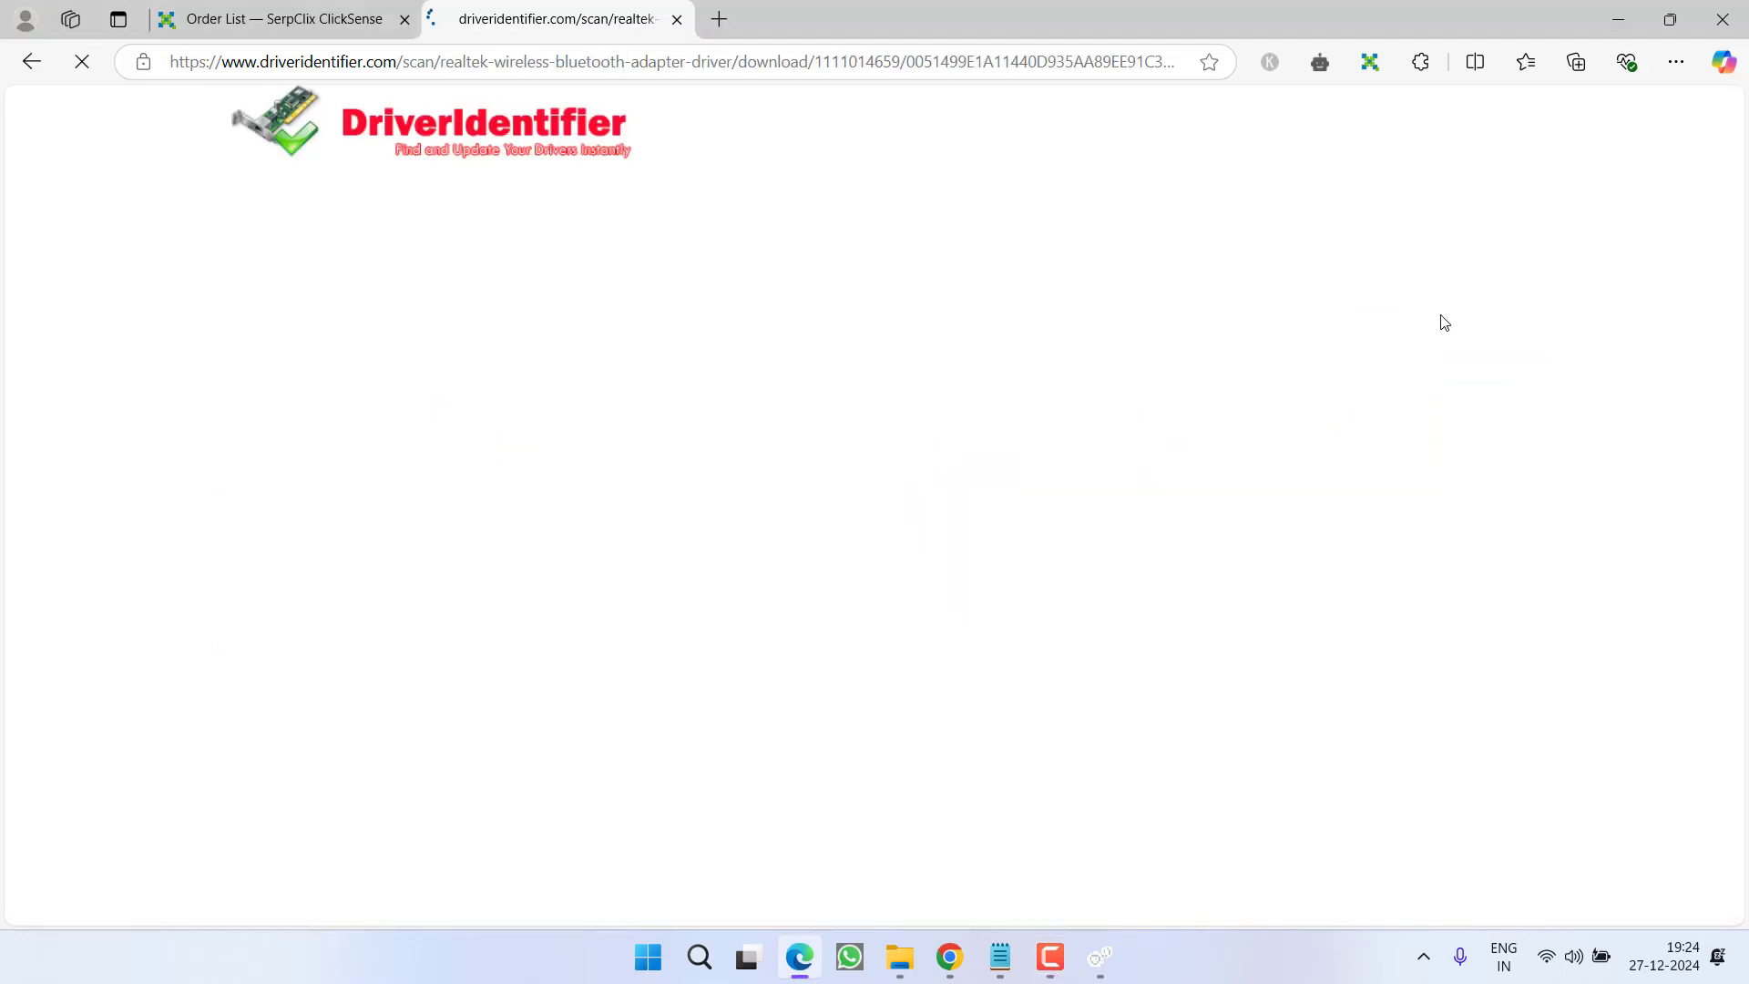
scroll(735, 462, "down", 15)
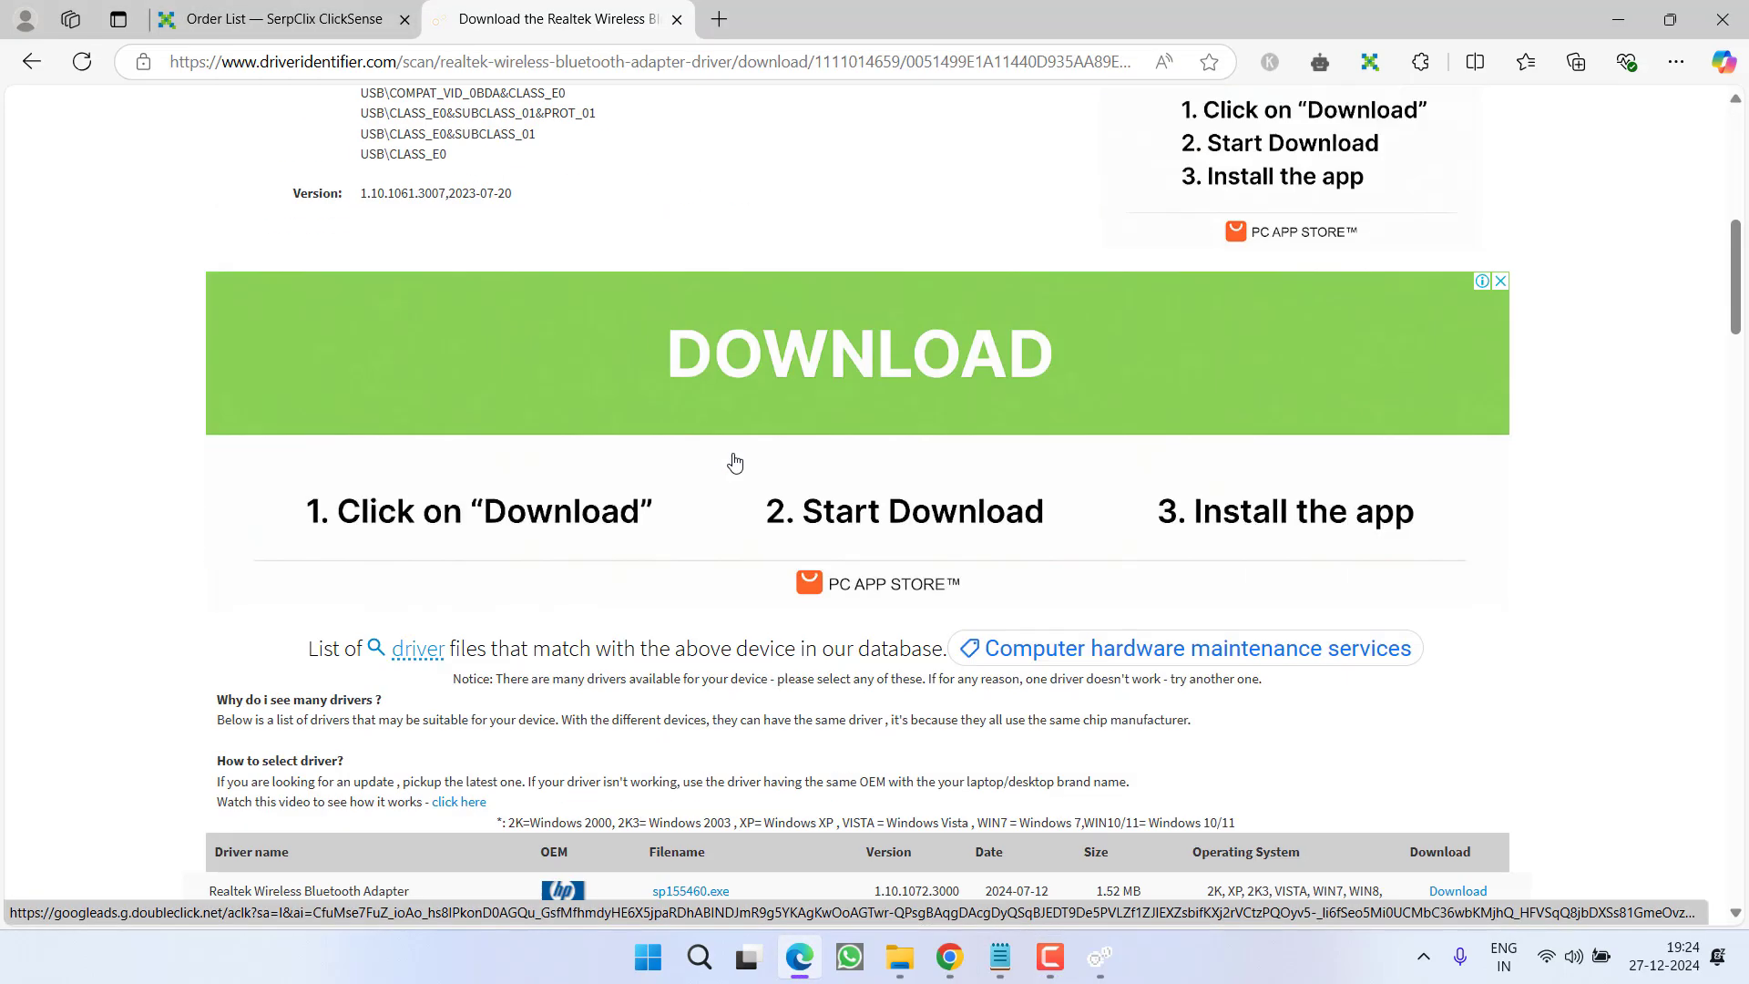
scroll(733, 462, "down", 2)
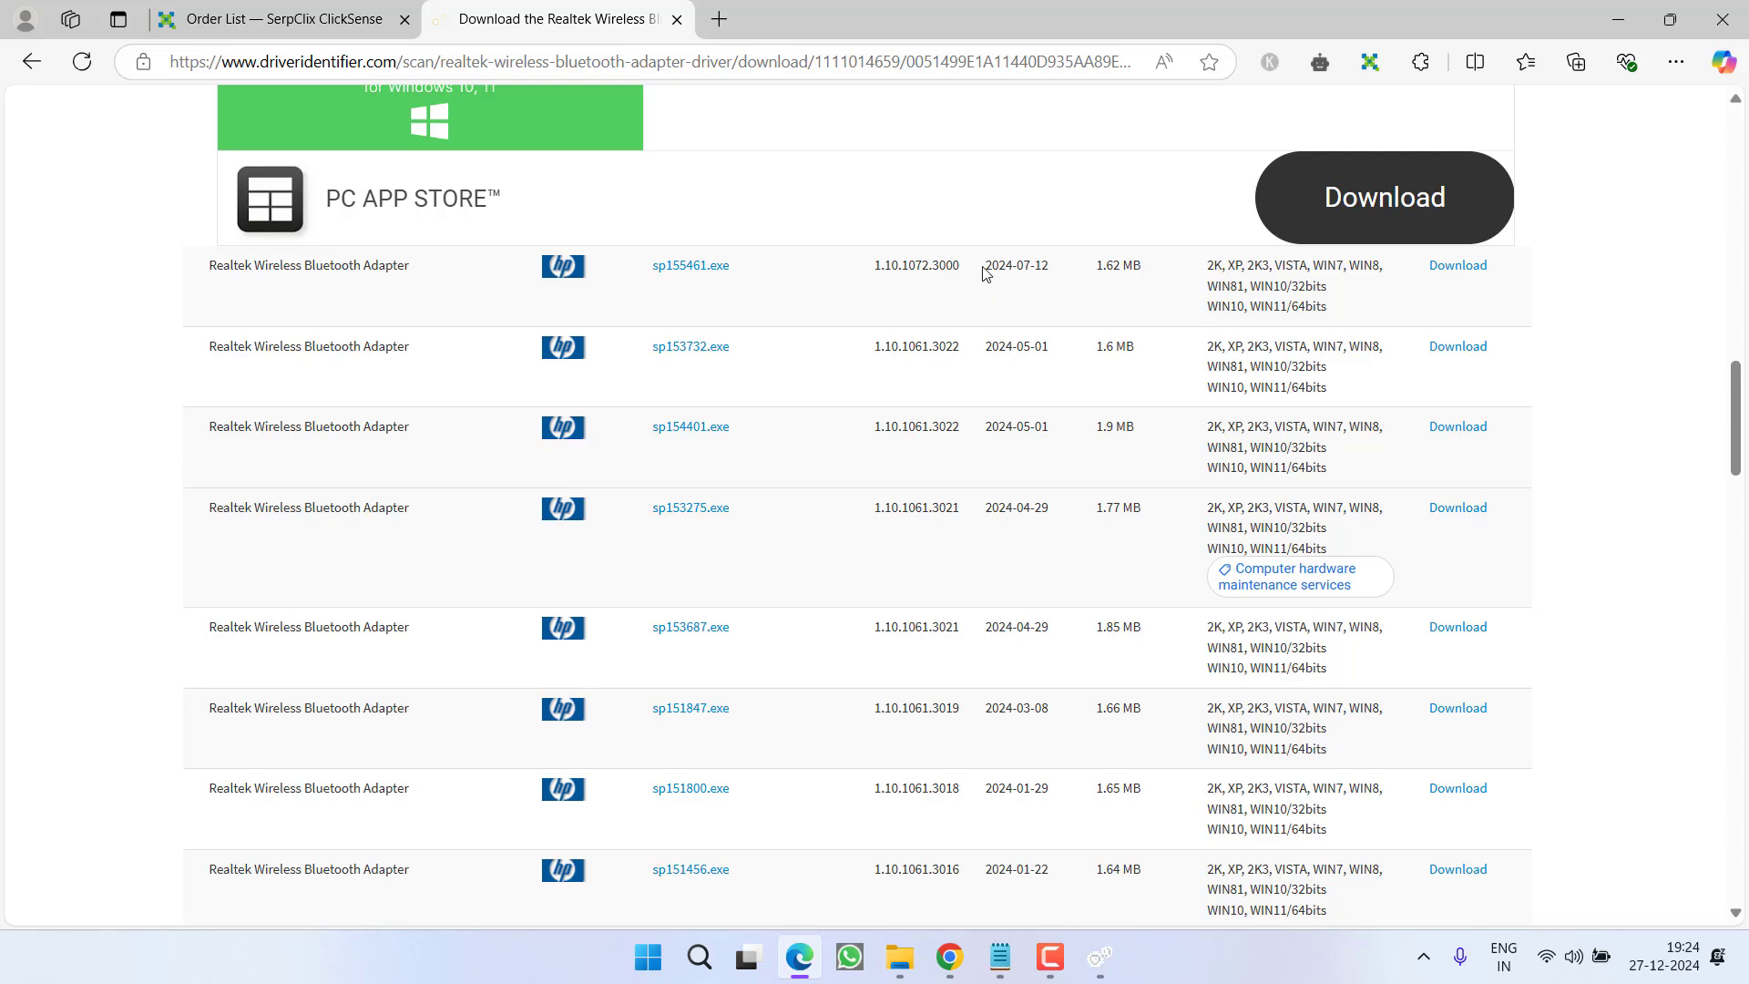
Step: Open the newest driver, 1.10.1072.3000 dated 2024-07-12, and go to its HP download page
left_click_drag(1036, 264, 1049, 265)
left_click(1480, 268)
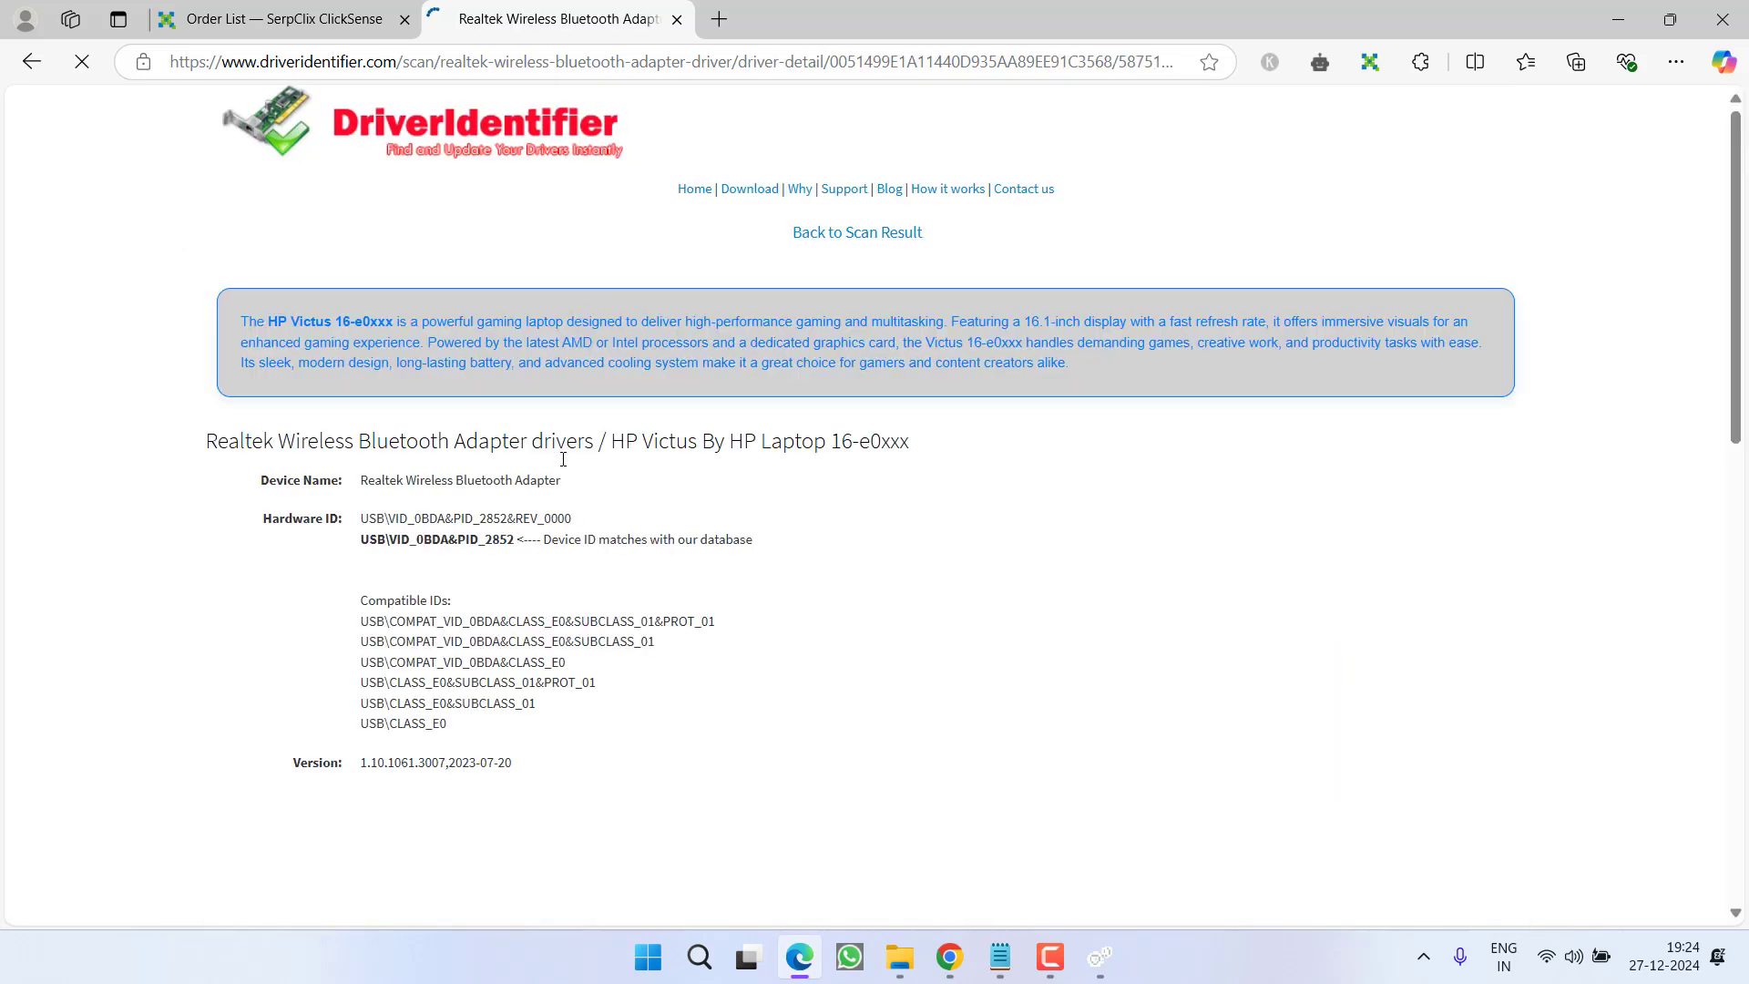
scroll(481, 475, "down", 5)
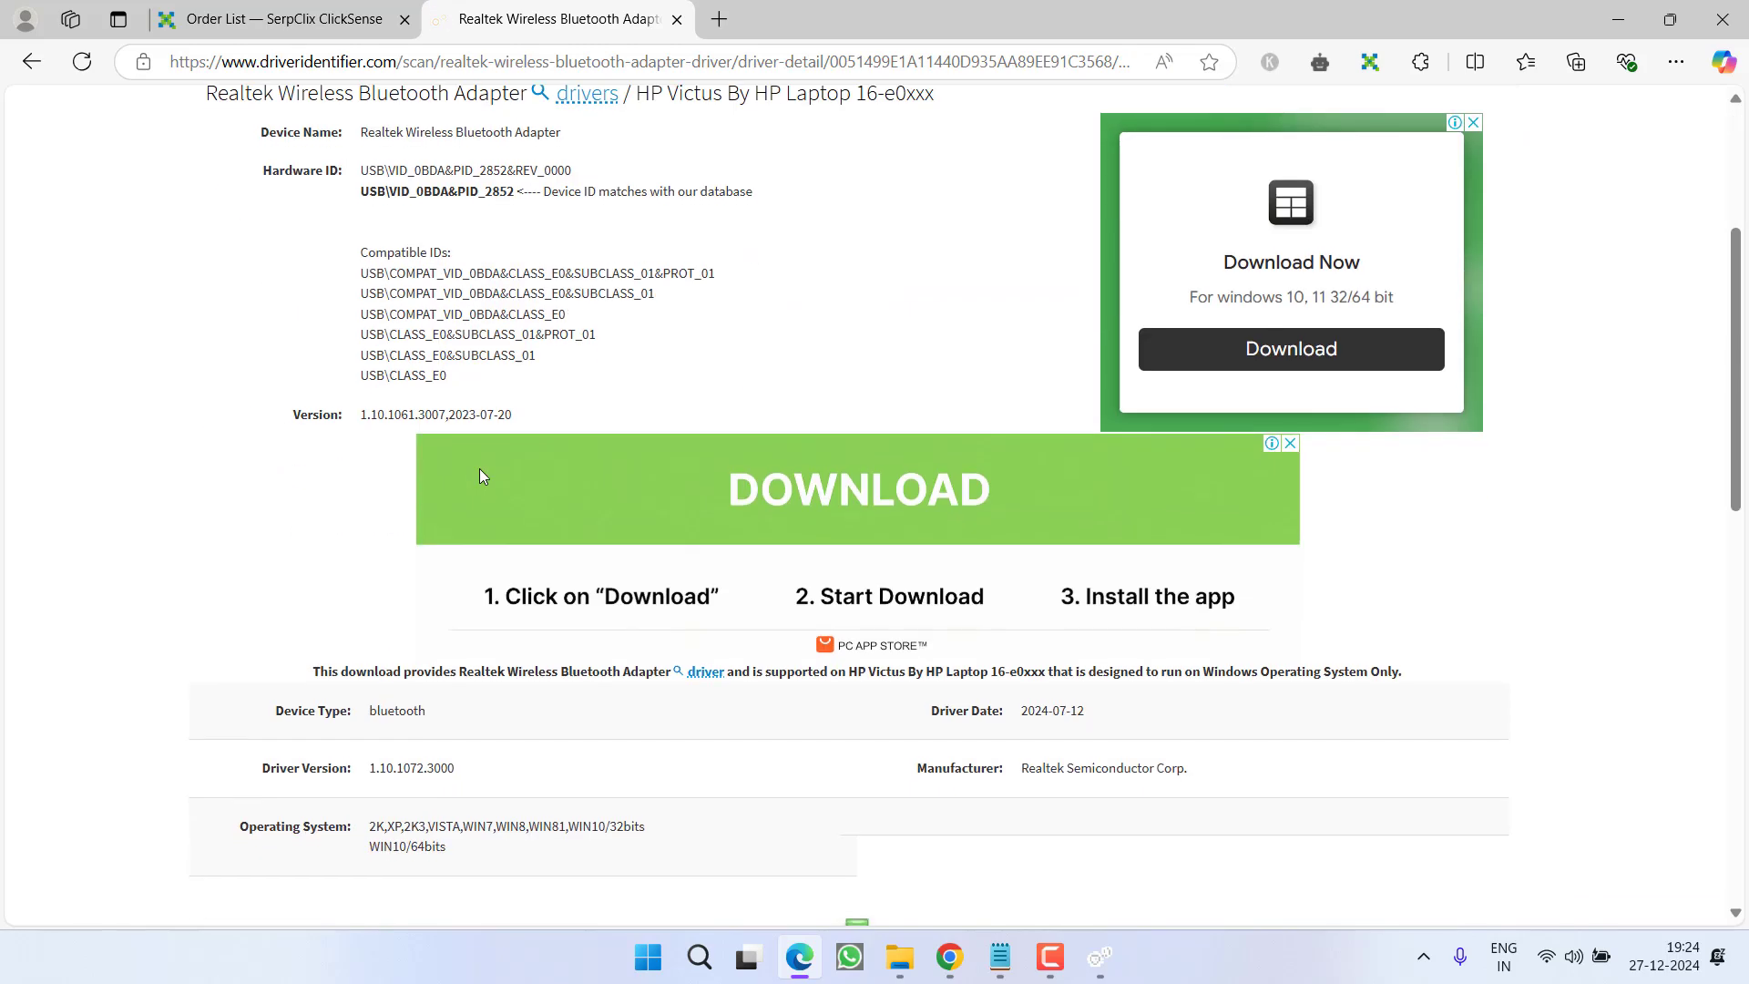
scroll(482, 476, "down", 2)
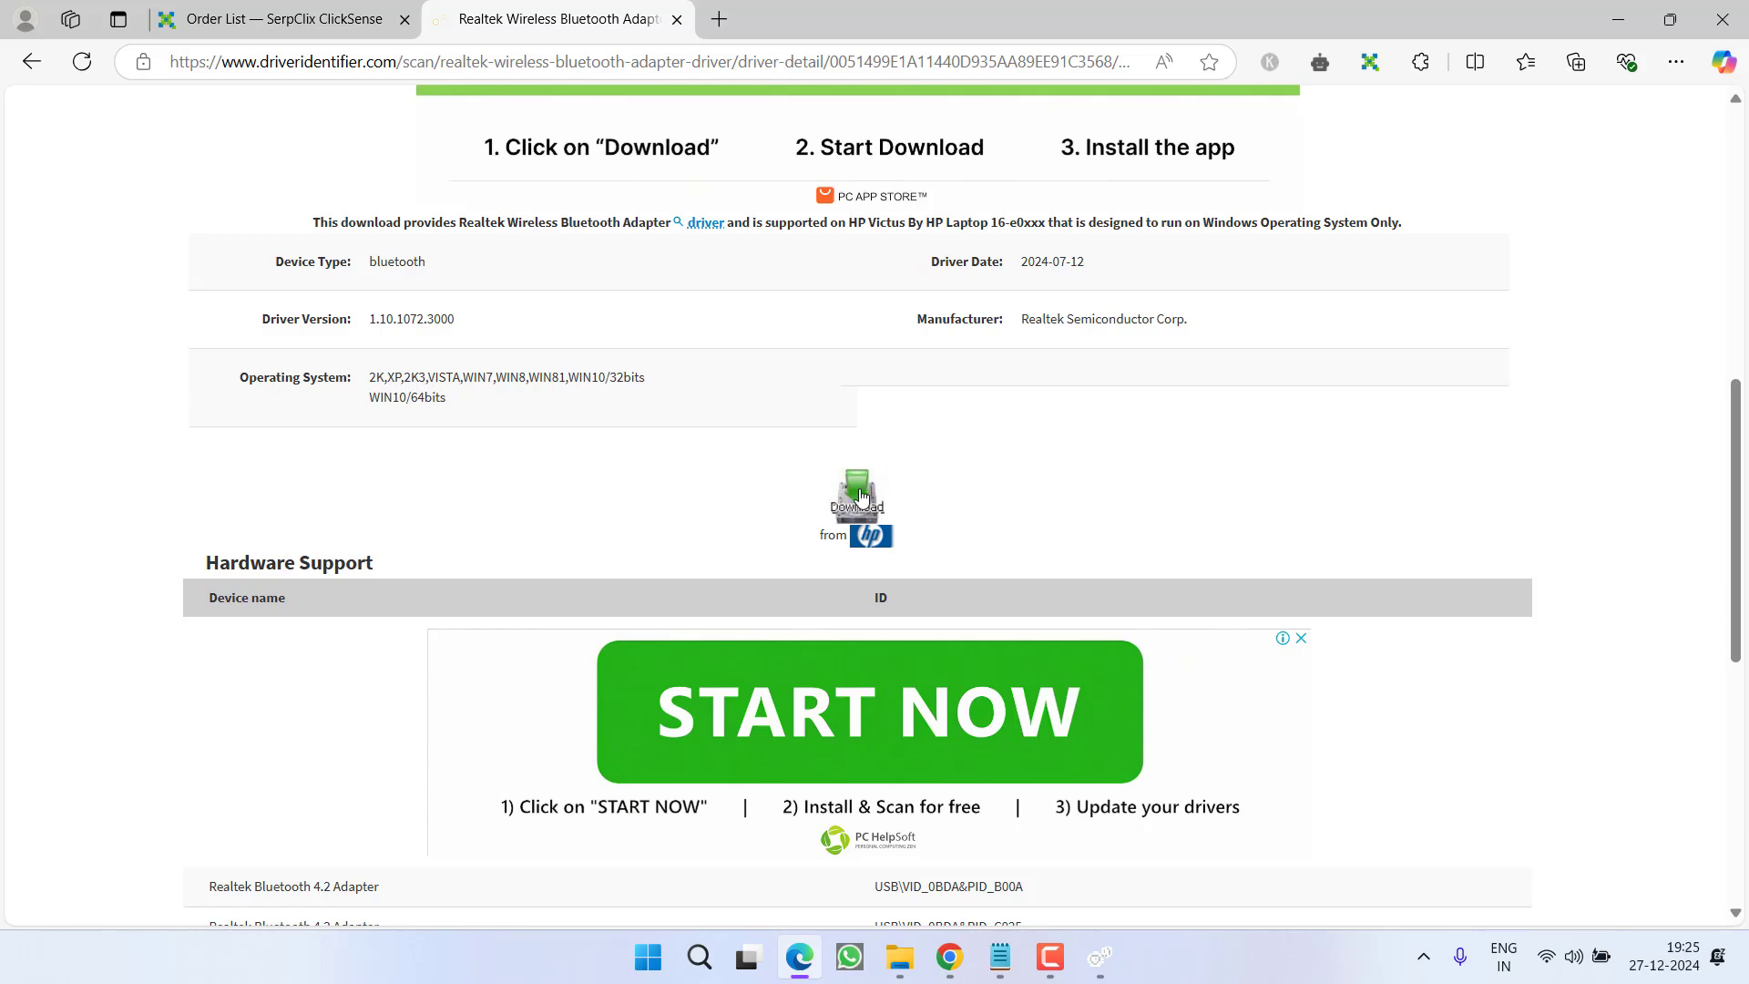
left_click(856, 496)
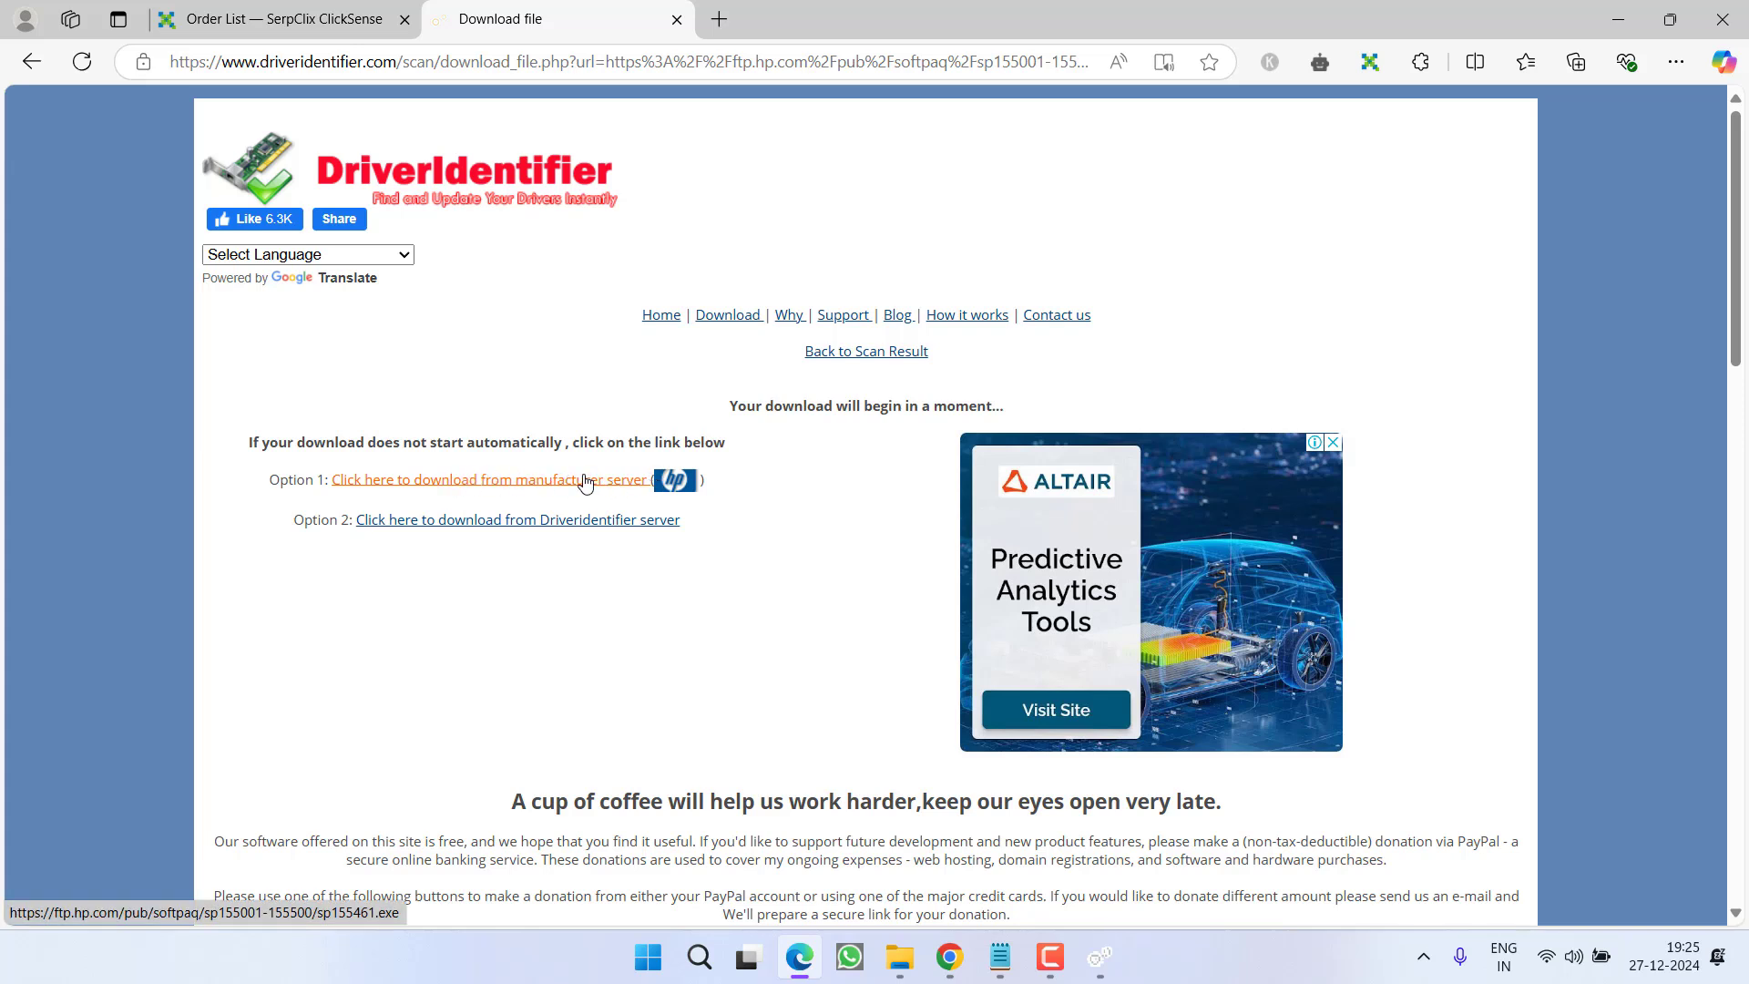
Step: Download sp155461.exe from HP's server to the Desktop, then minimize Edge
left_click(584, 481)
left_click(801, 11)
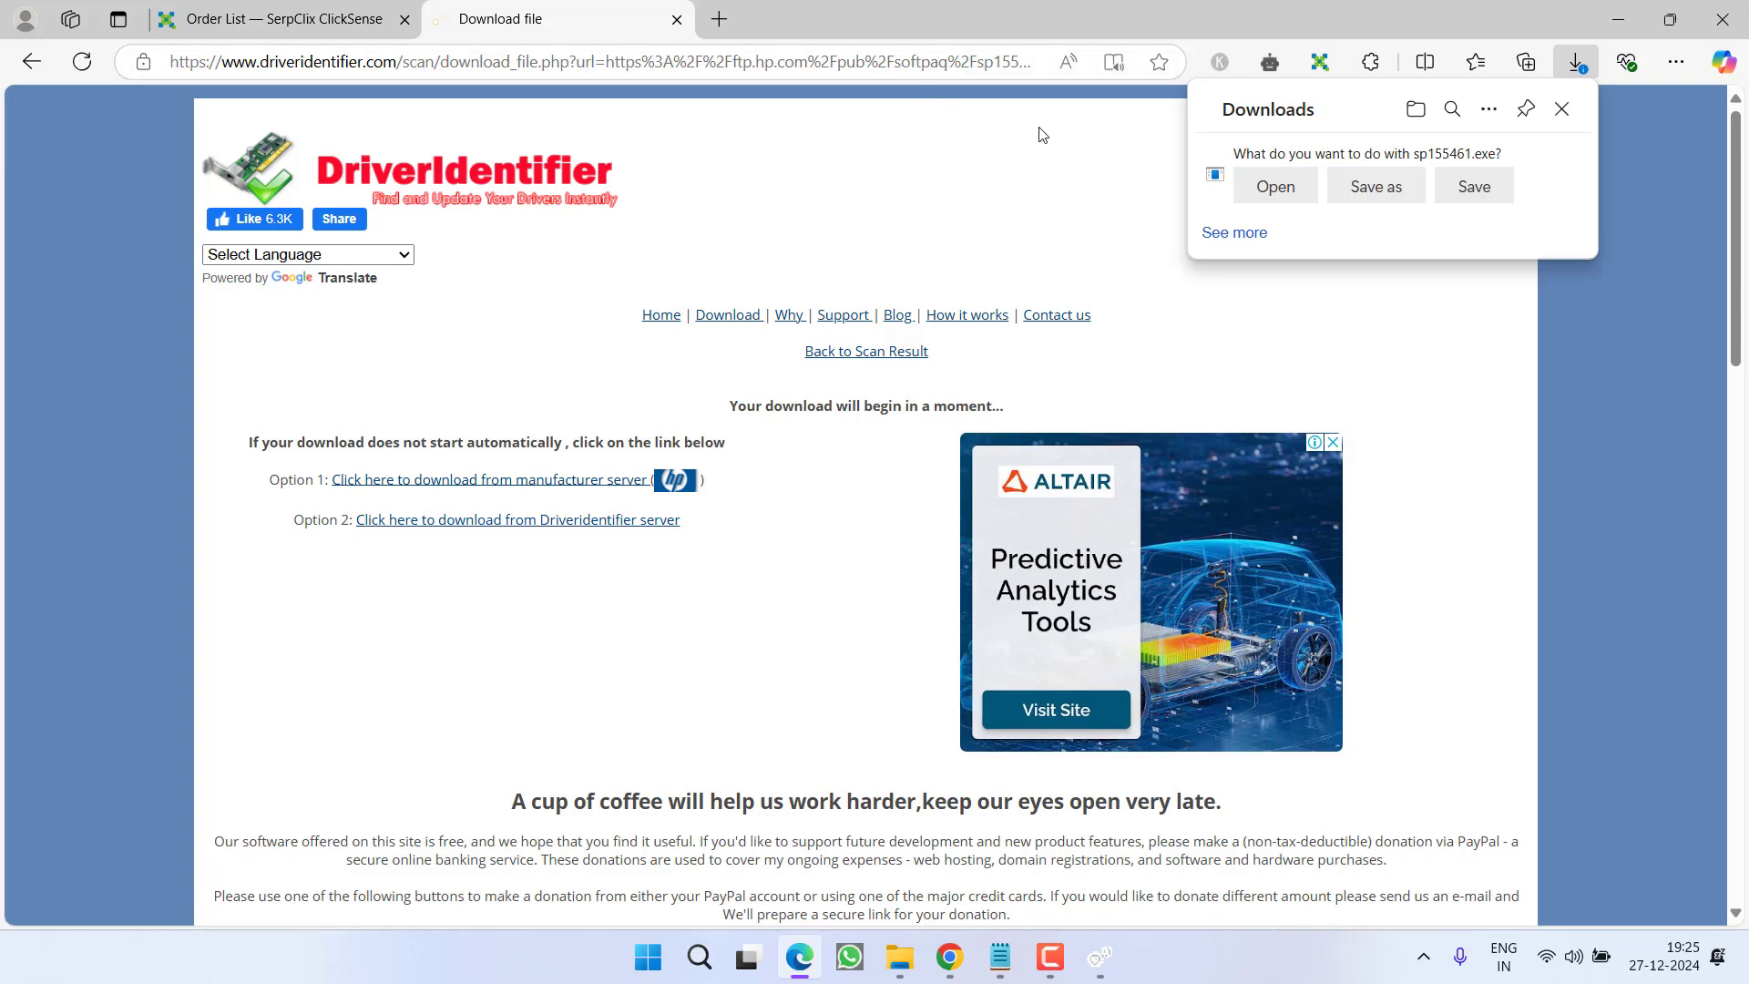
left_click(1373, 188)
left_click(967, 281)
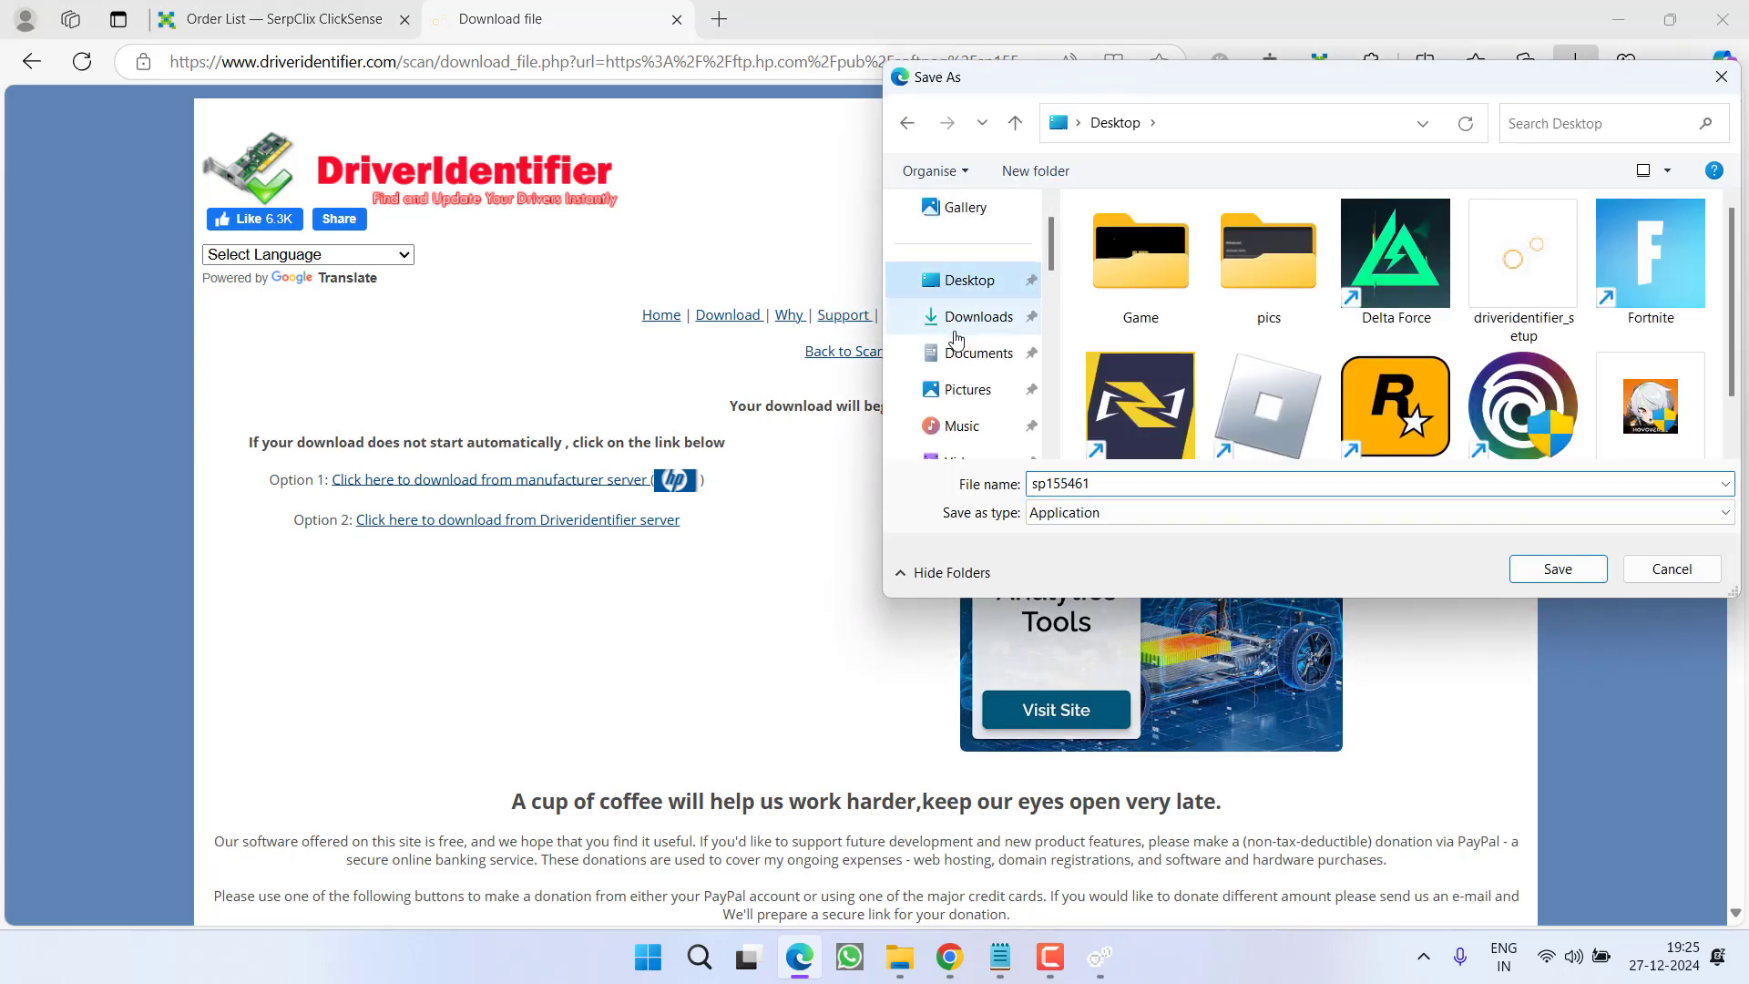
left_click(1556, 572)
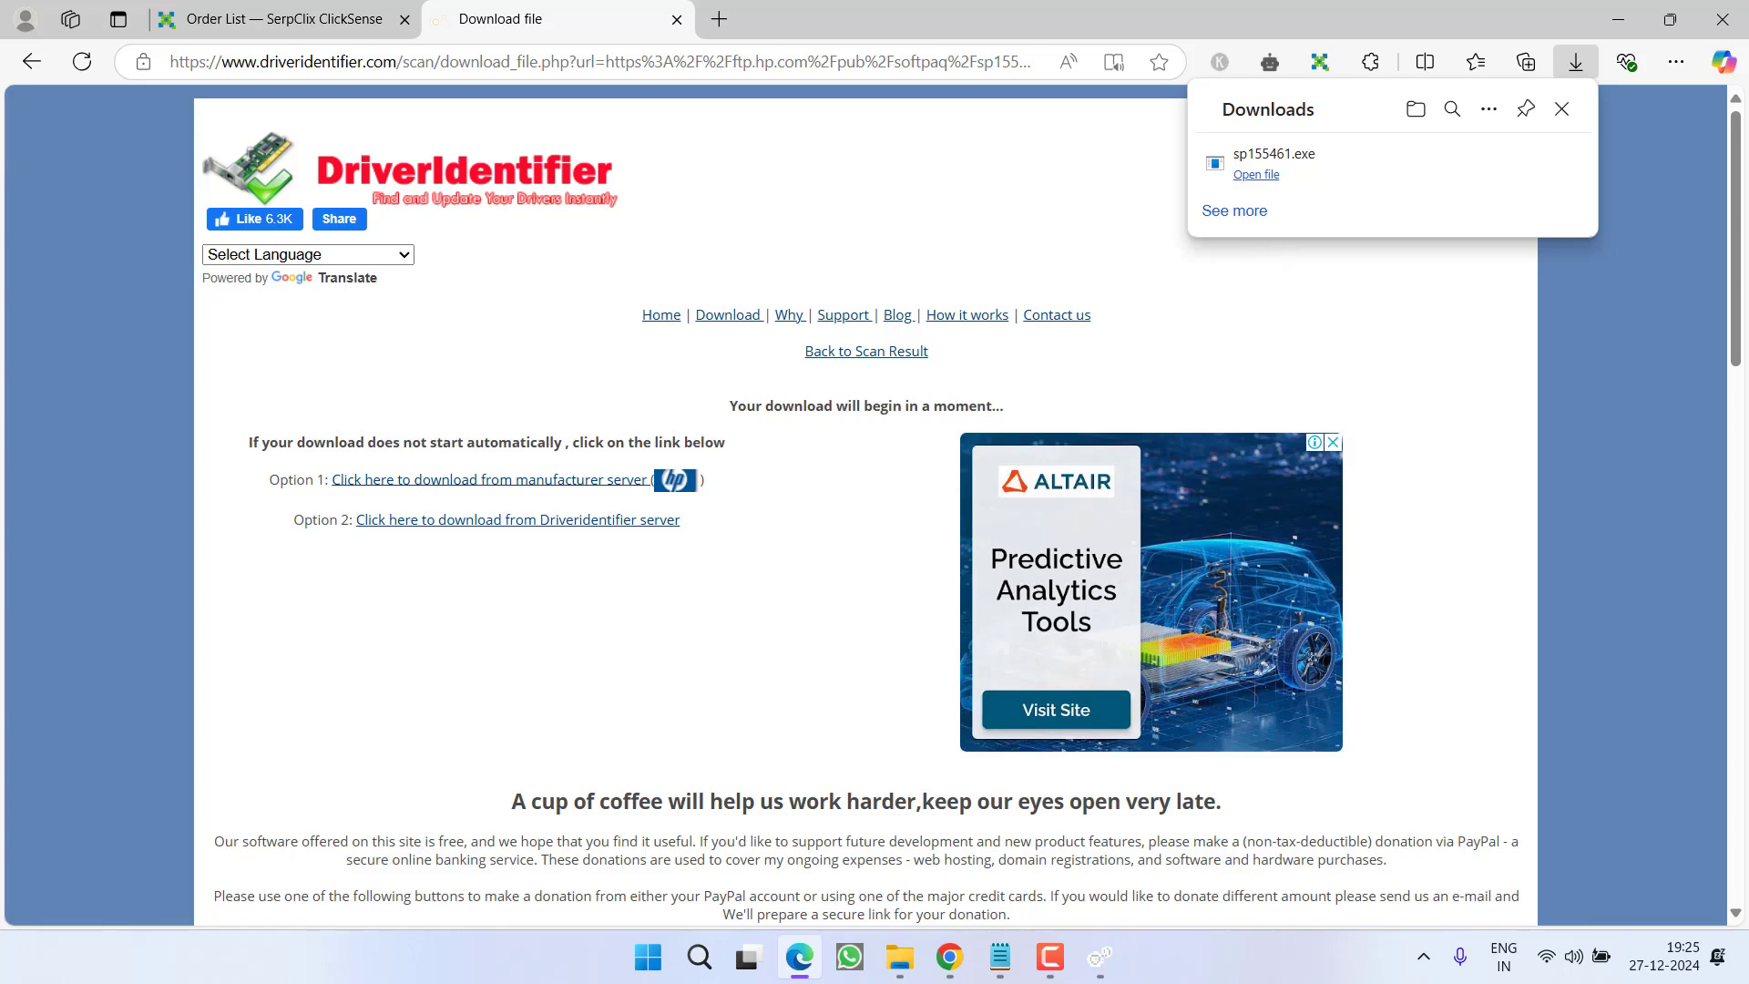
left_click(1619, 19)
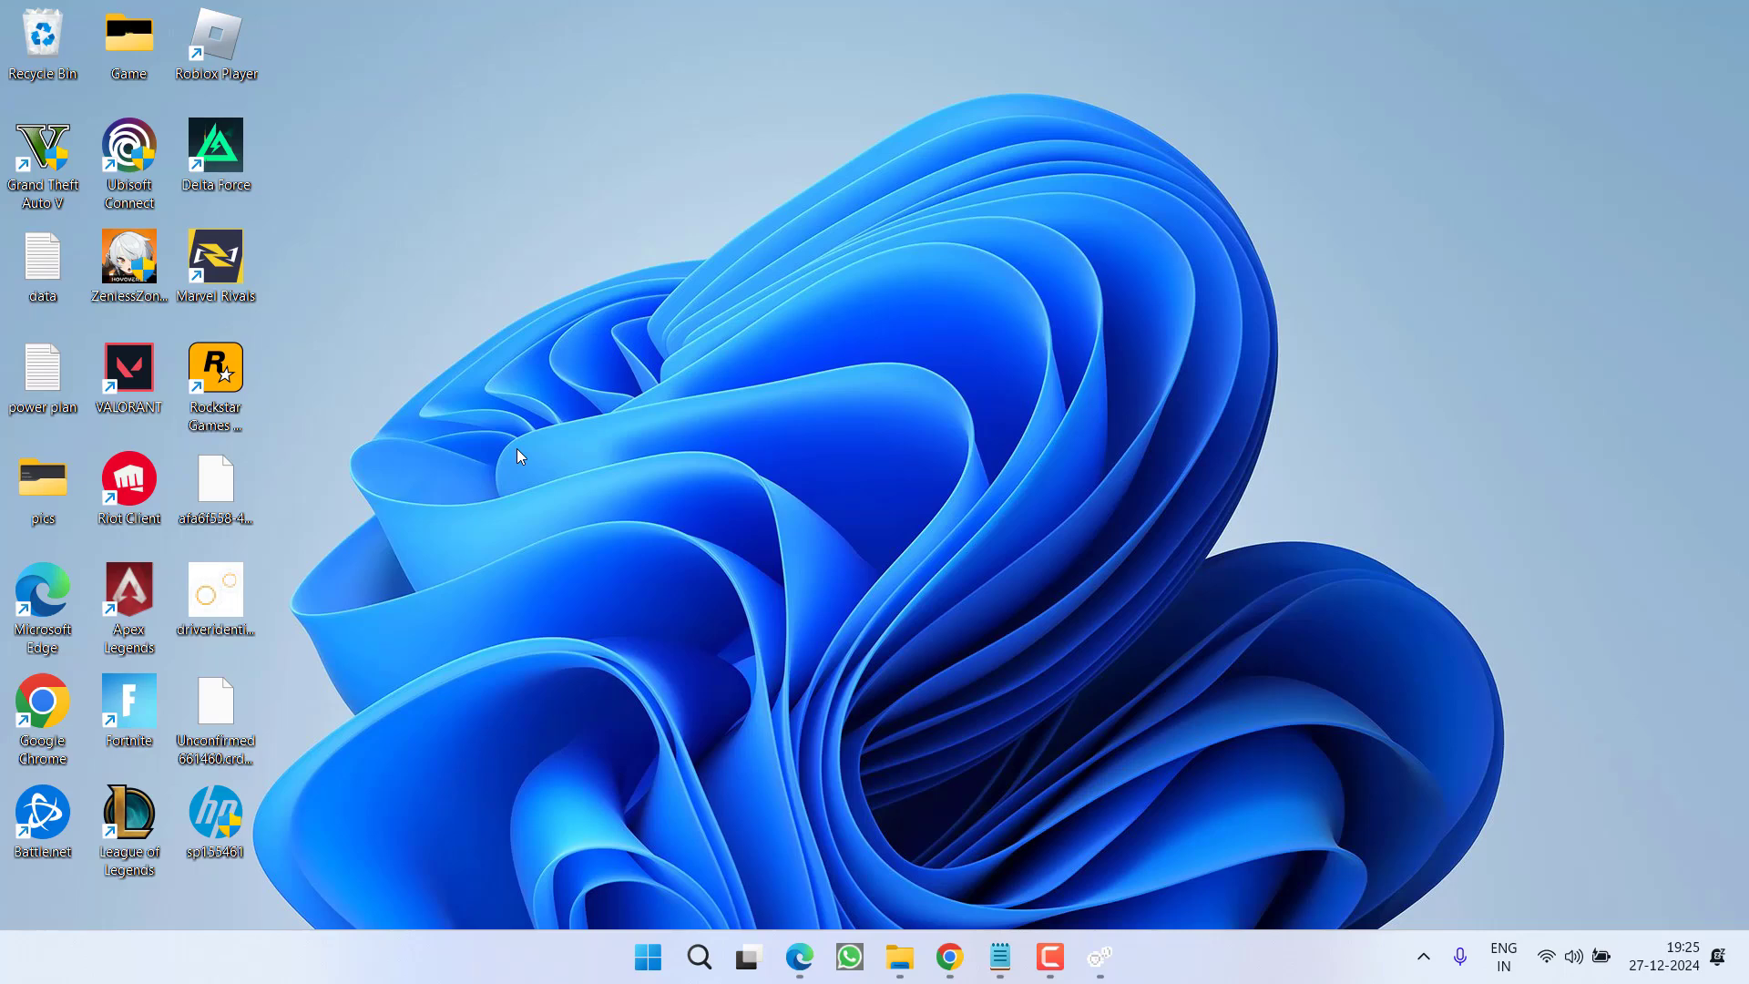
Step: Launch Microsoft Store from the Start search
key("super")
type("store")
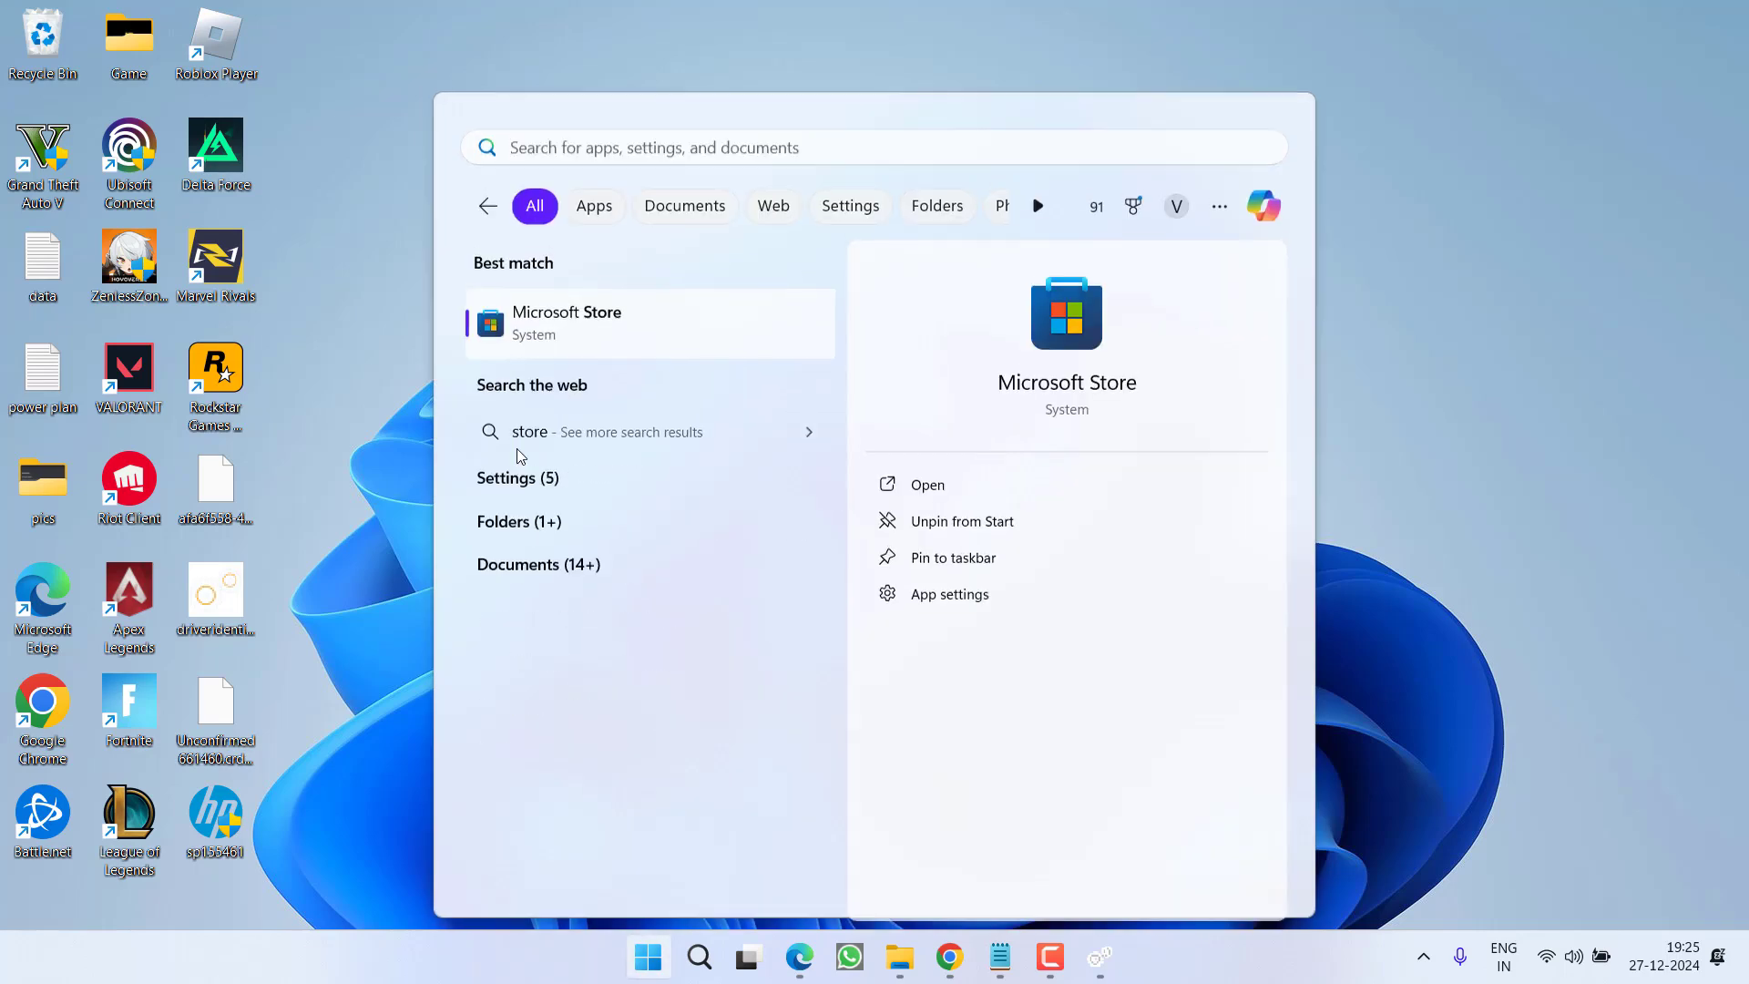
key("Return")
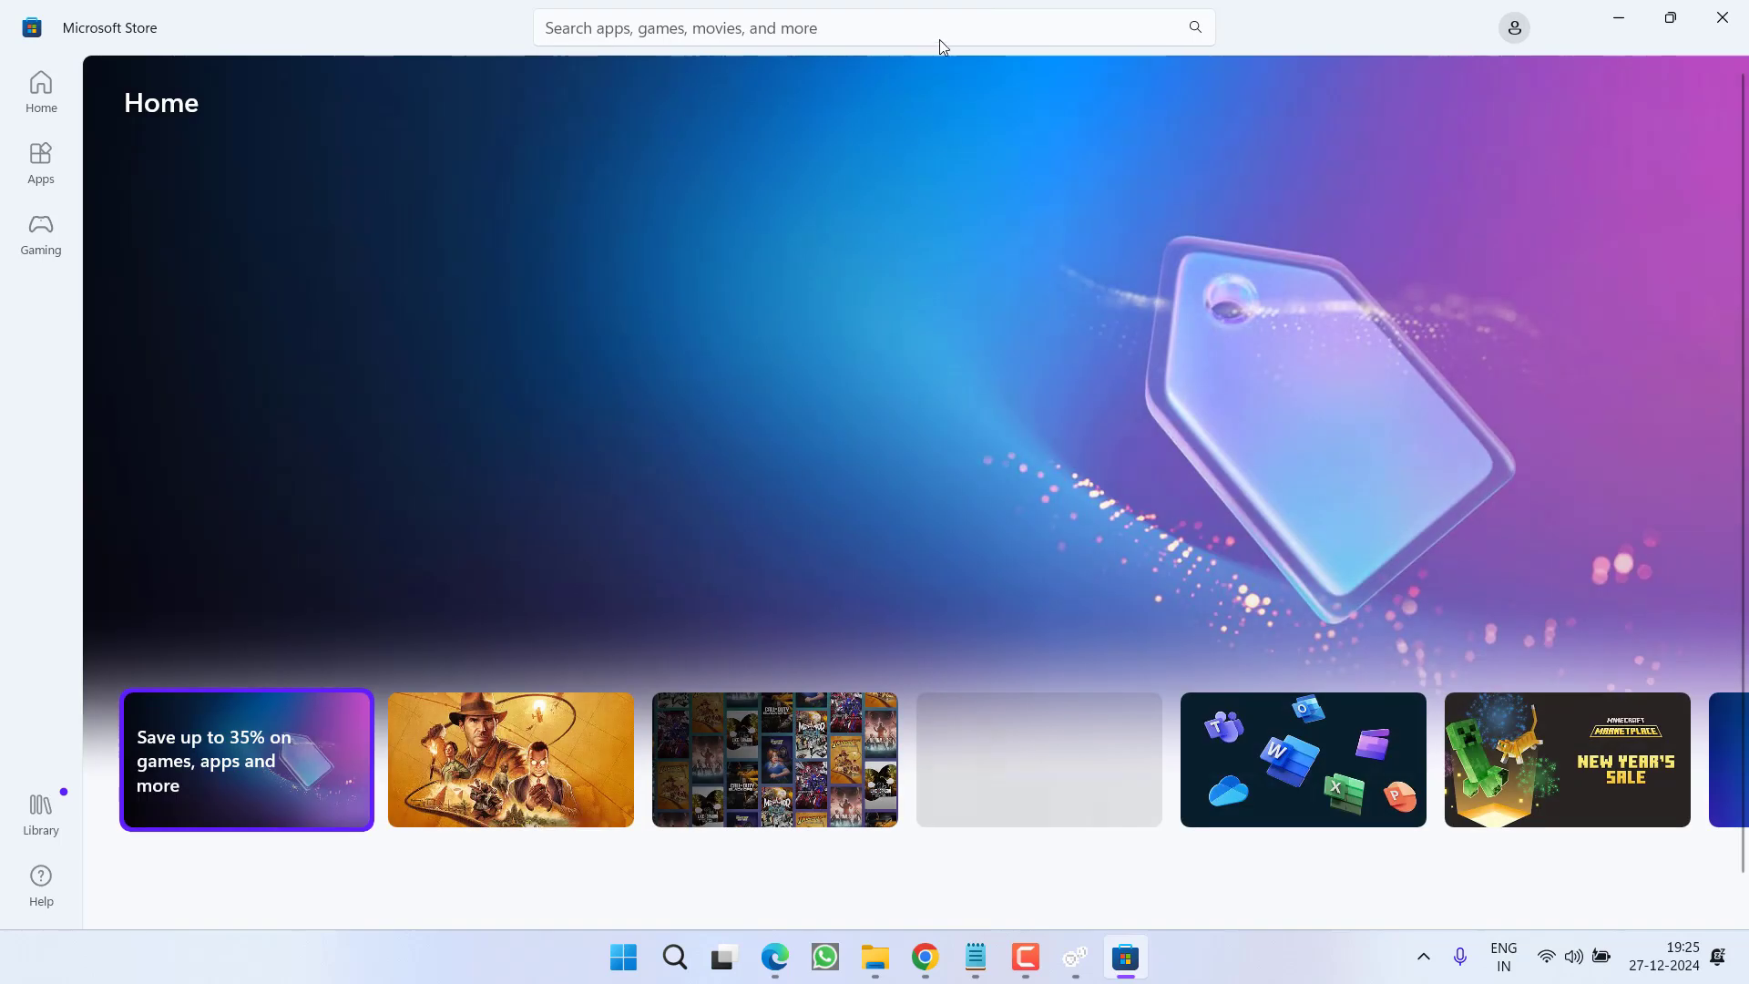
Step: Search the Store for 'xbox accessories', install the Xbox Accessories app and open it
left_click(856, 32)
type("xbox")
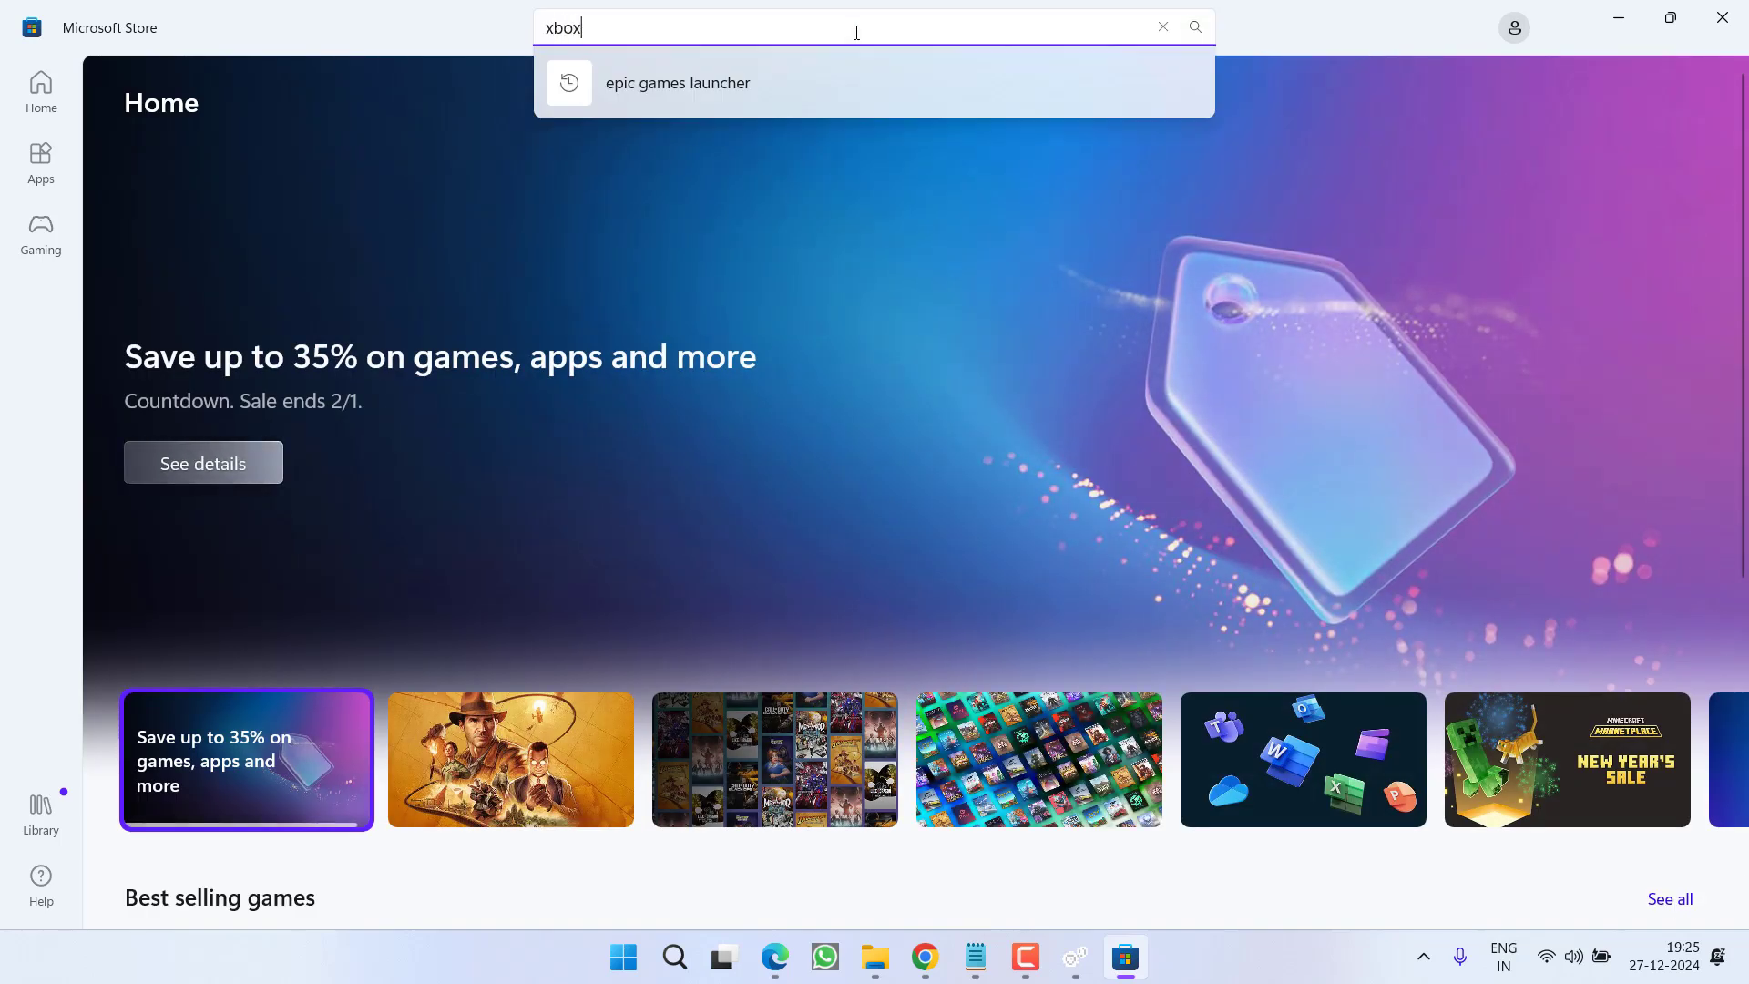
type(" acces")
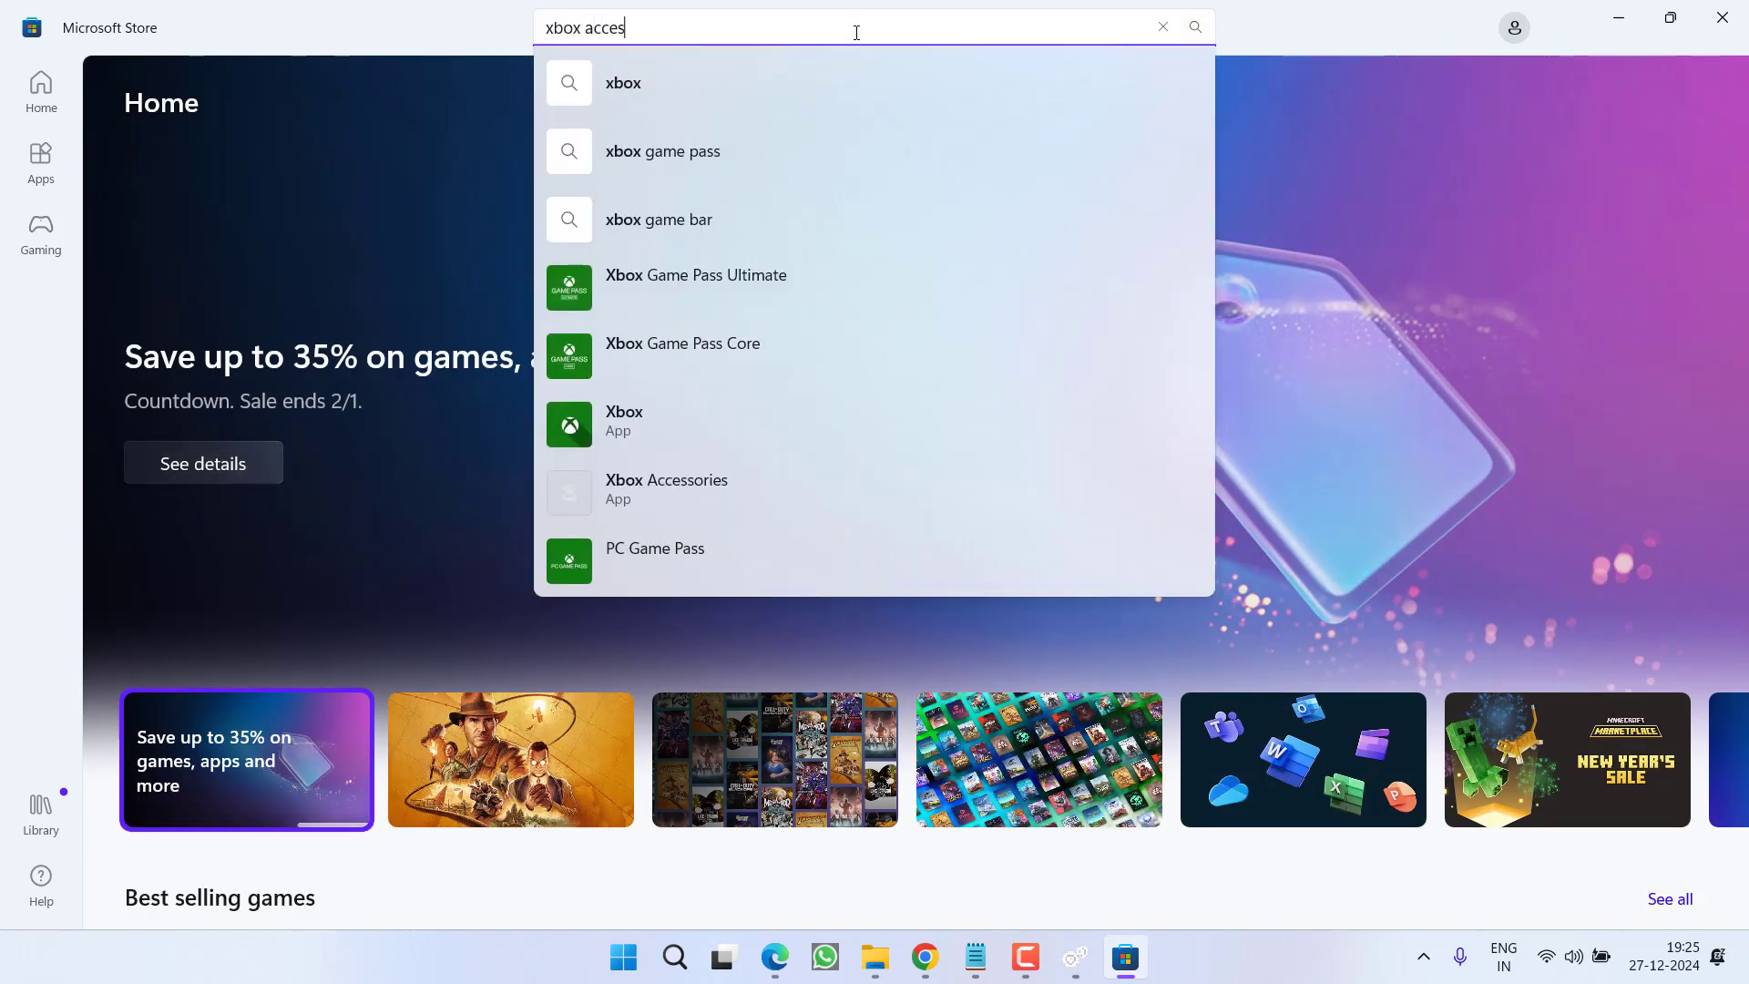
type("sories")
key("Return")
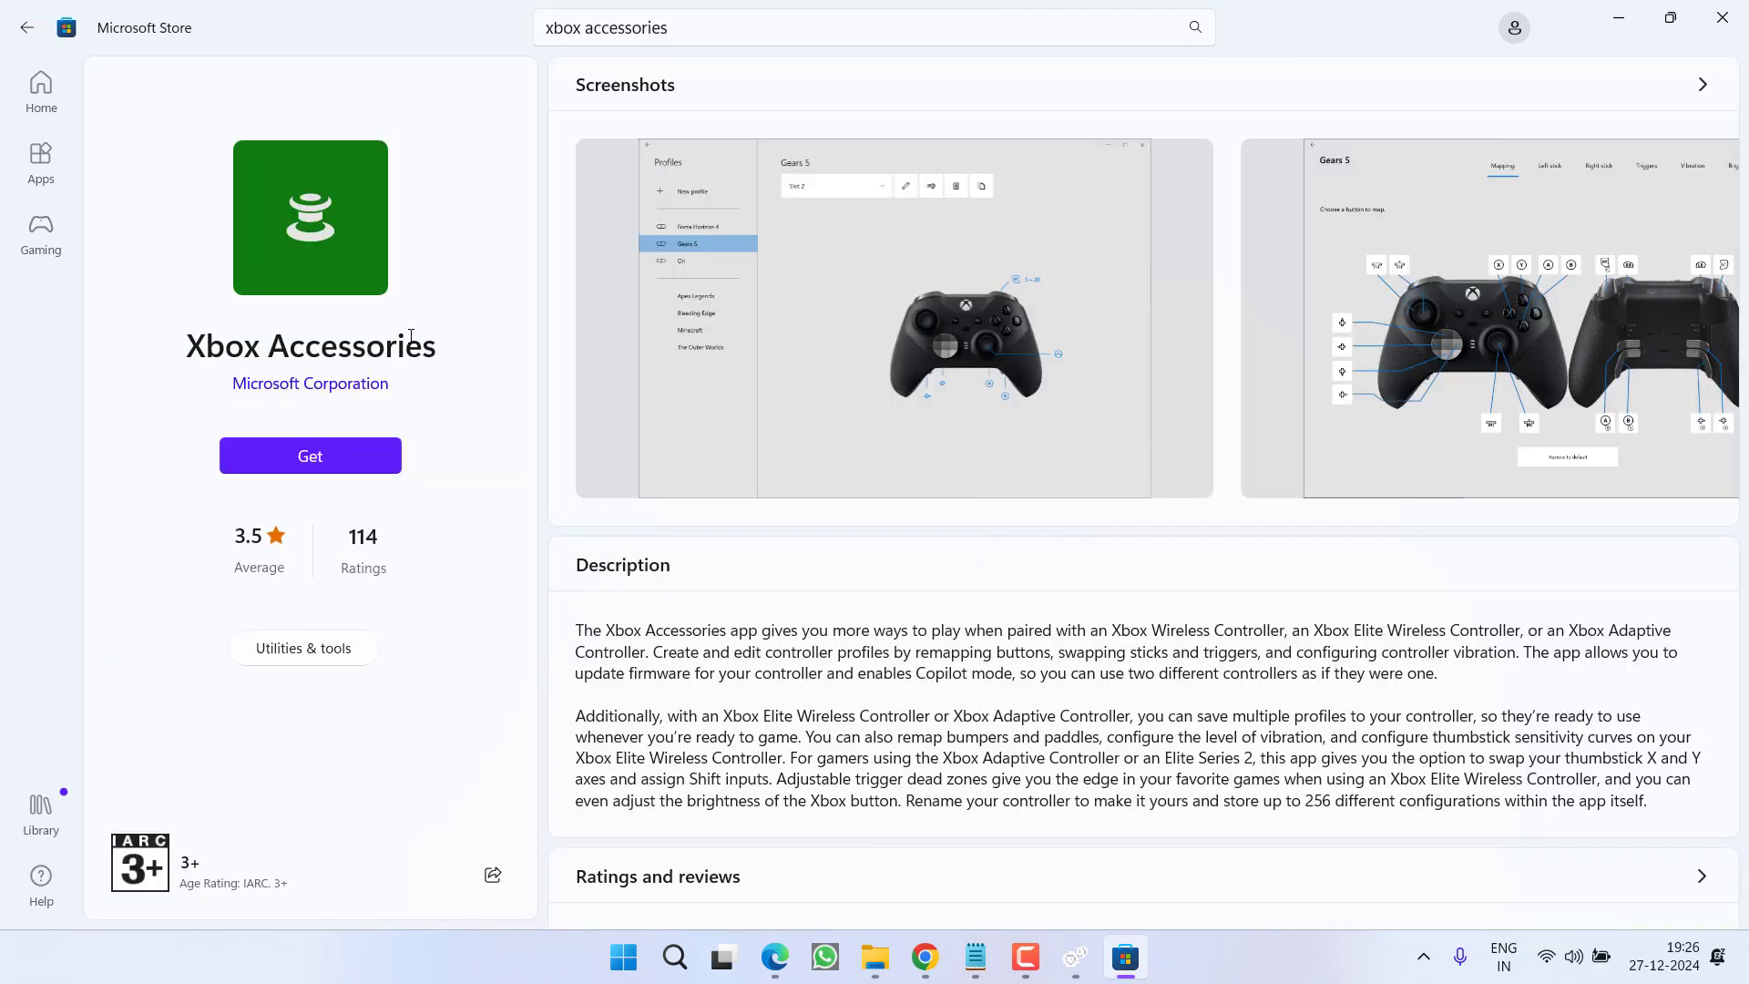
left_click(344, 458)
left_click(328, 456)
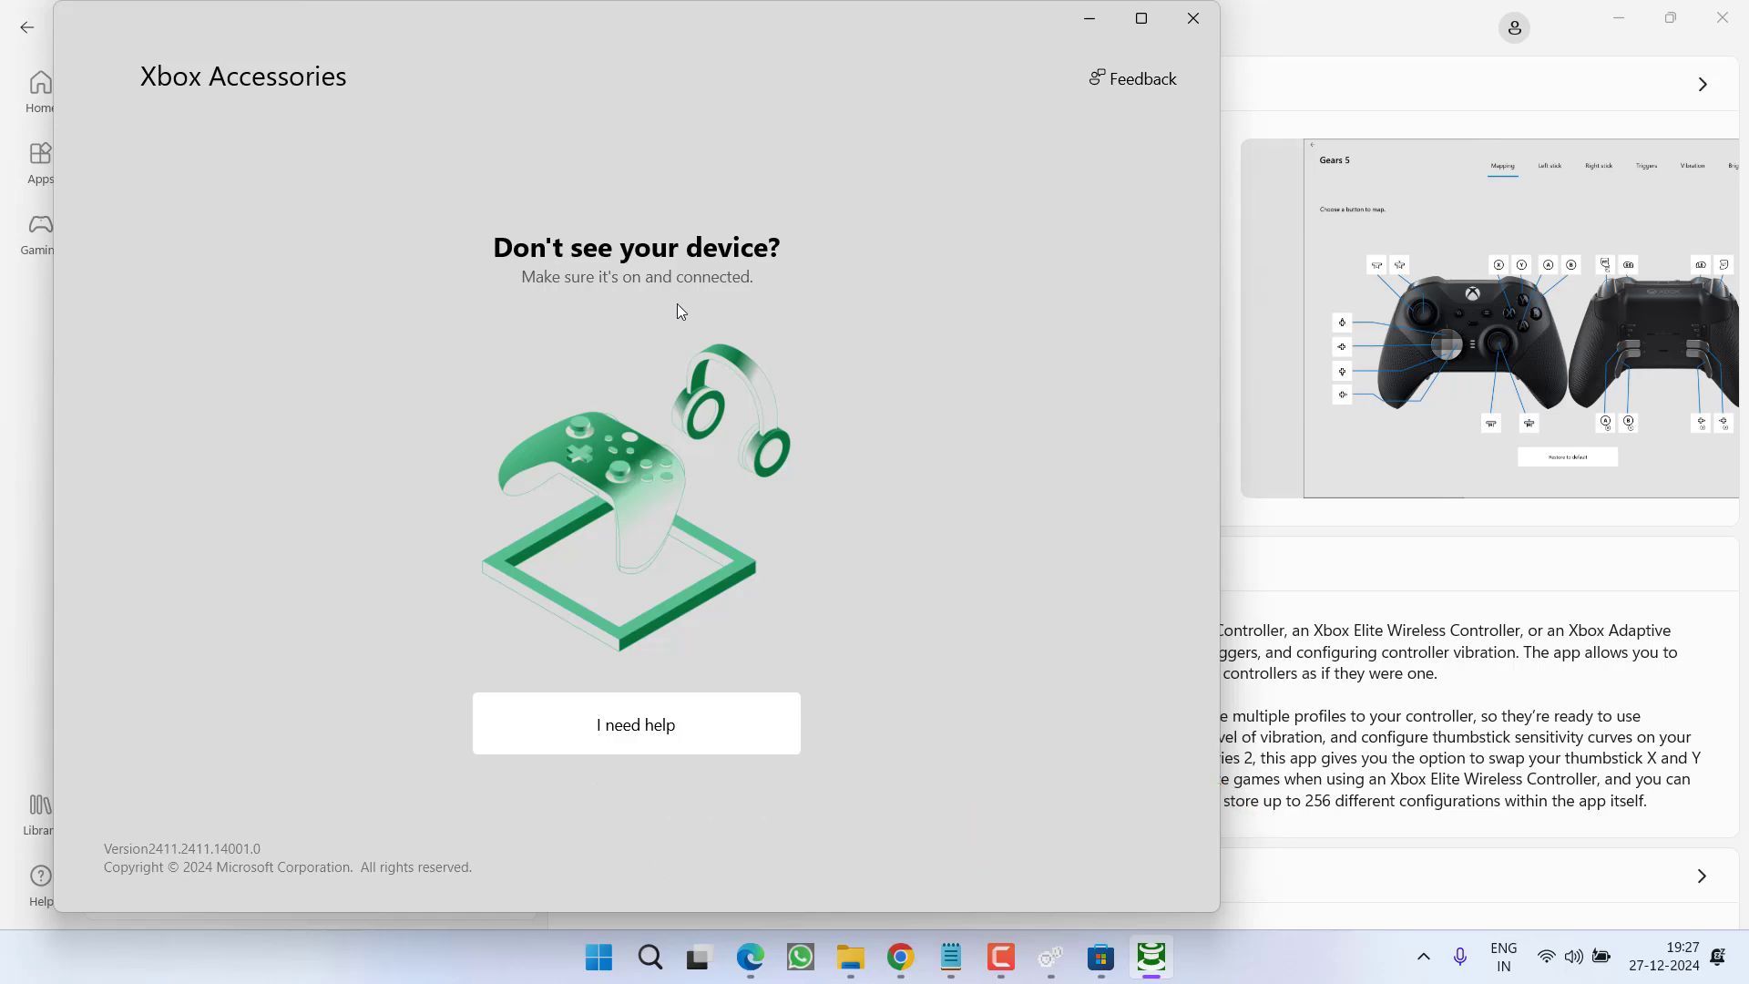
Step: Close Xbox Accessories, which detects no controller, and open Windows Settings with Win+I
left_click(1194, 18)
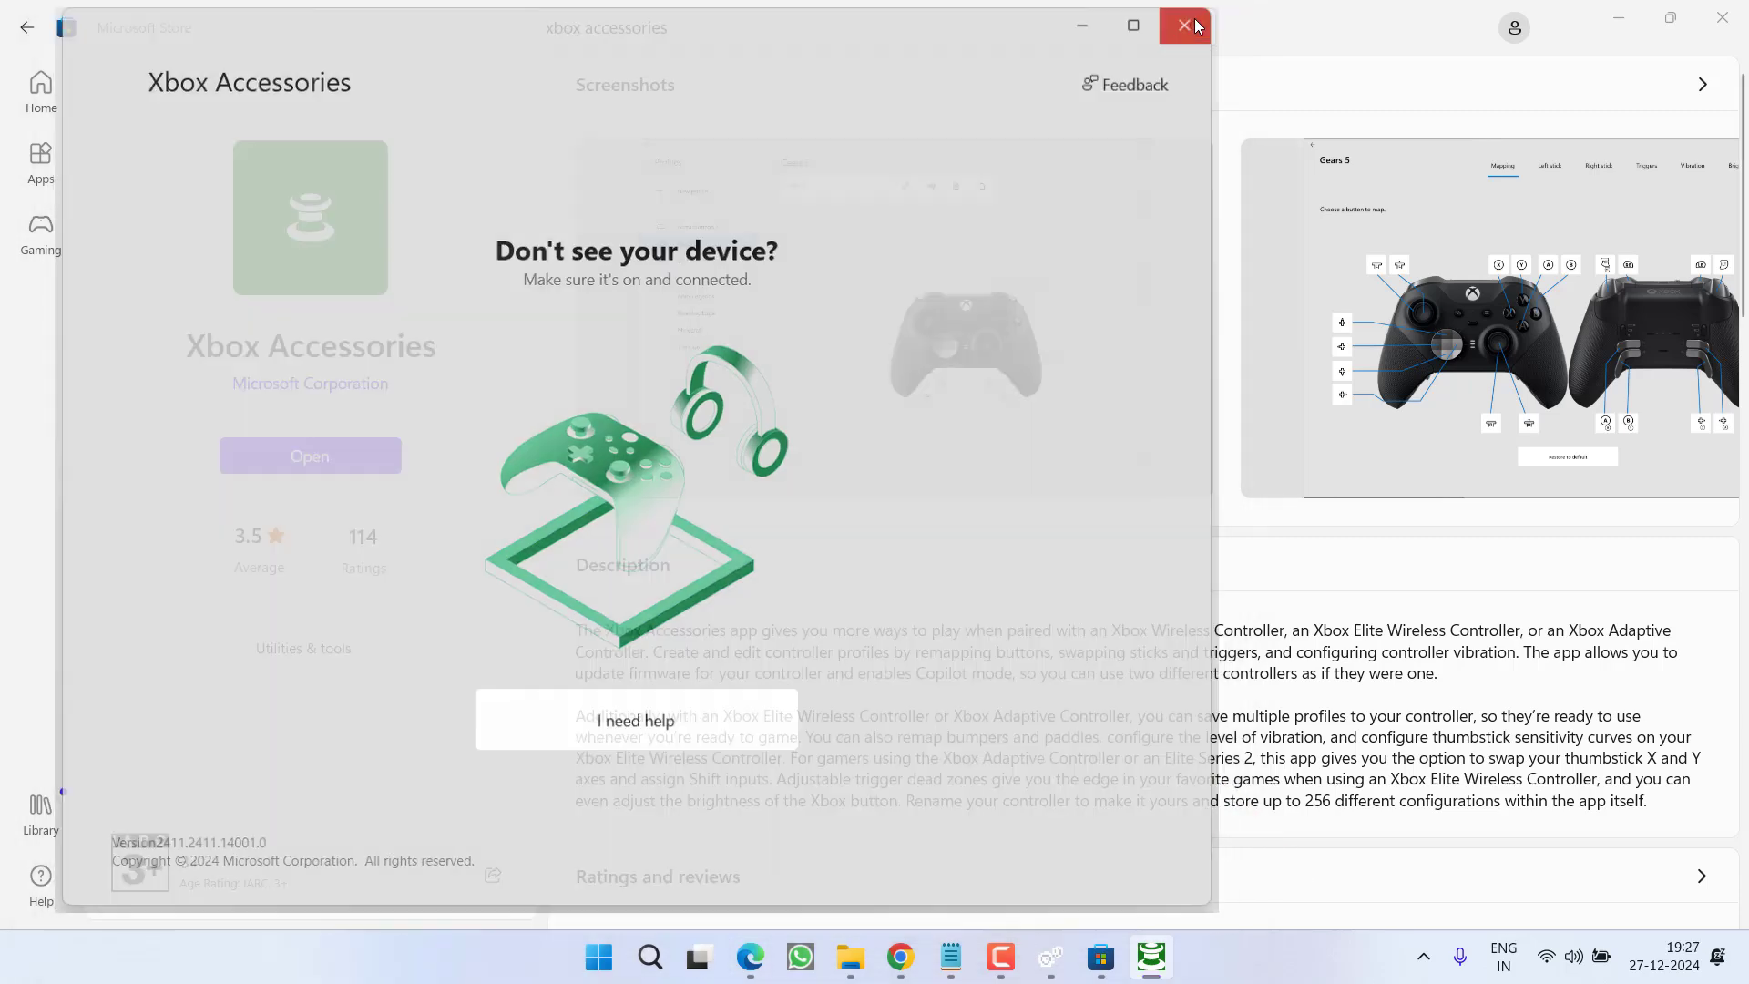
key("super+i")
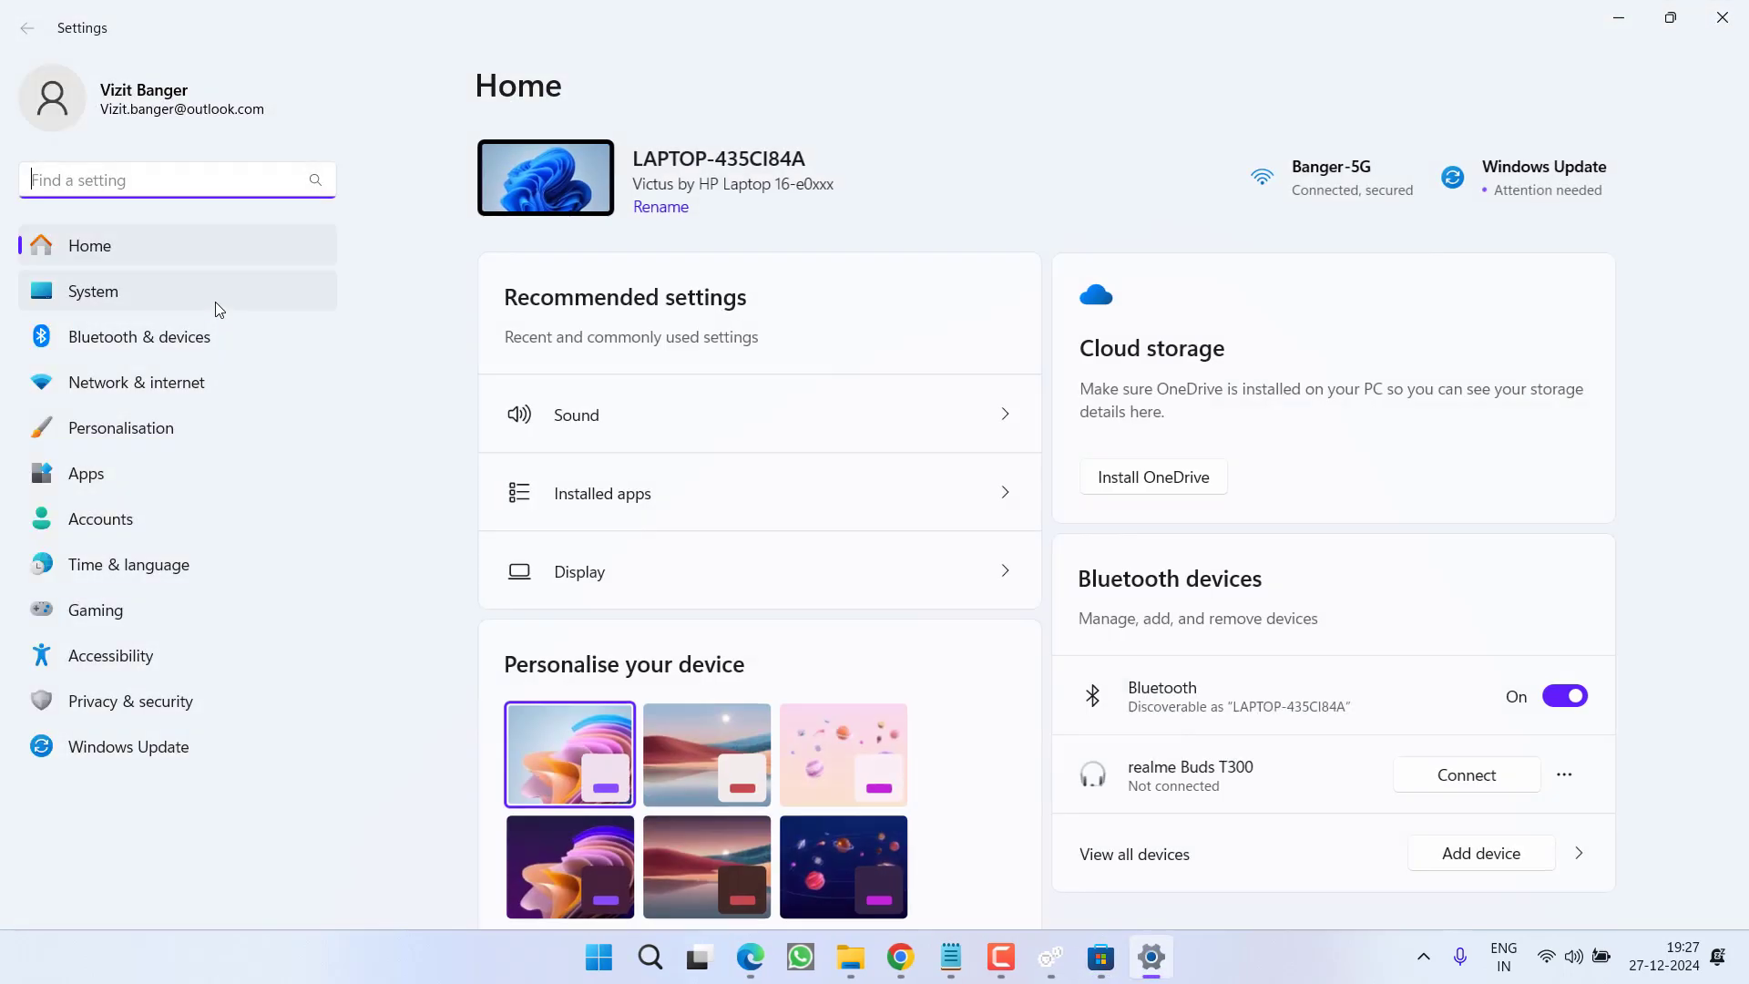
Step: View the full Devices list under Bluetooth & devices, then close Settings
left_click(205, 336)
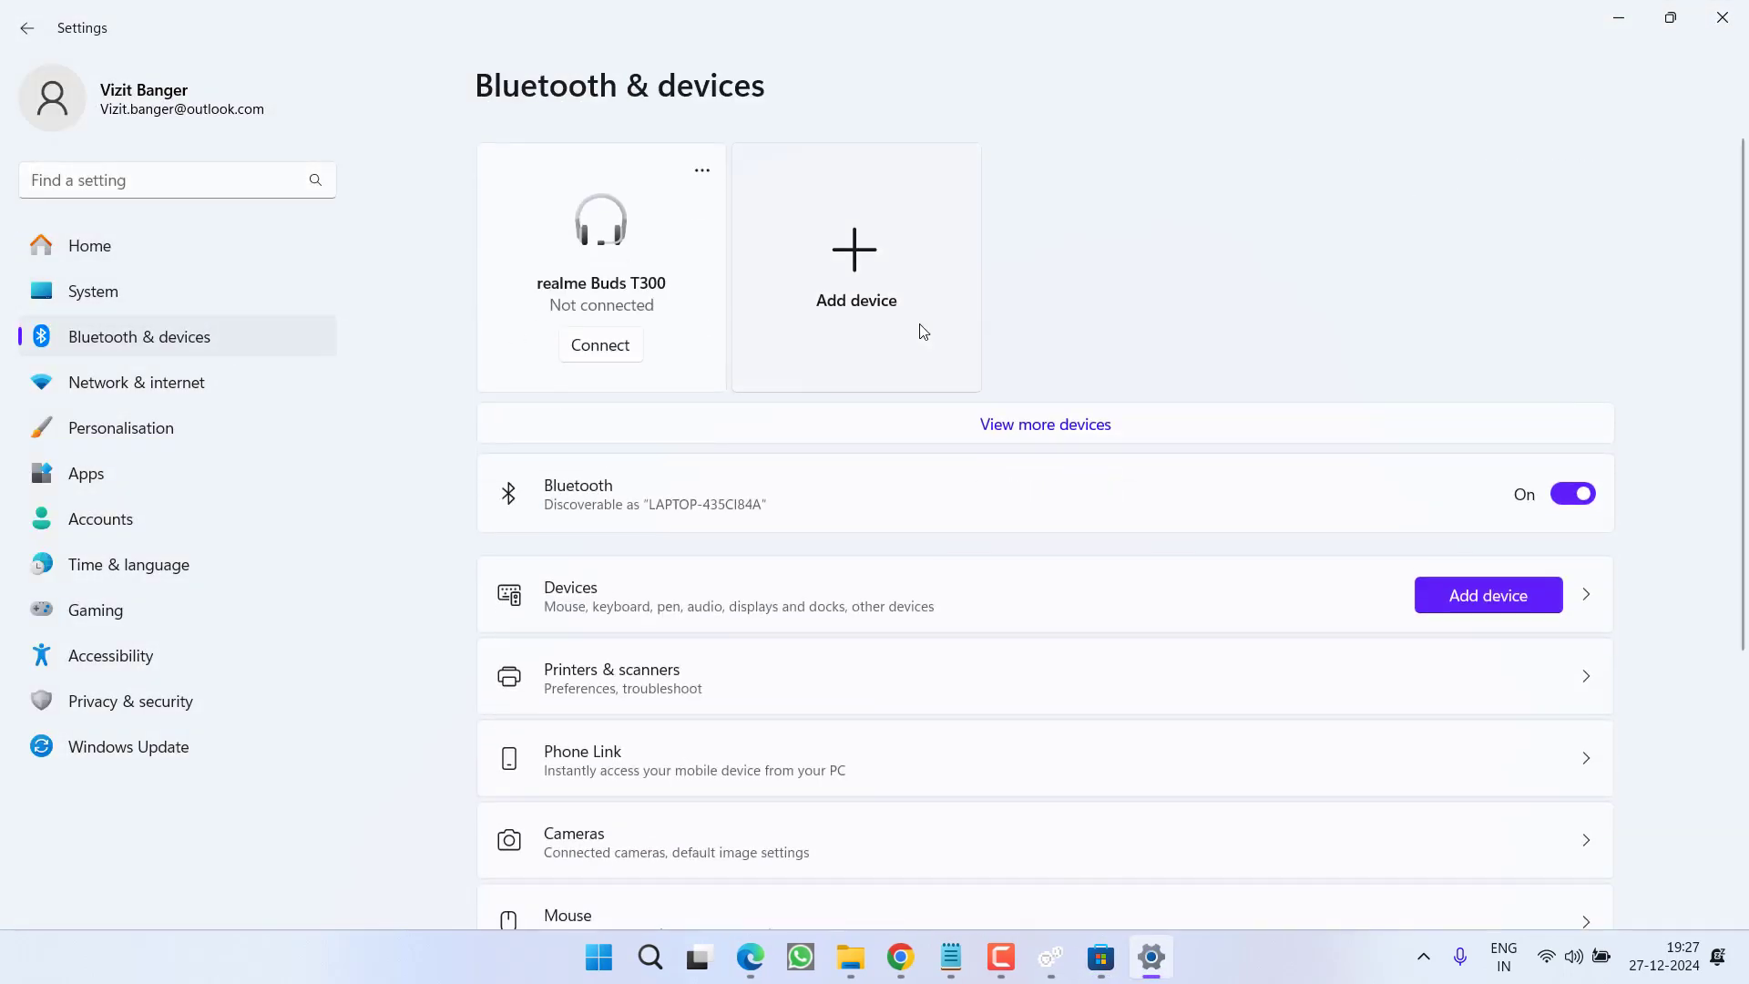
left_click(1052, 428)
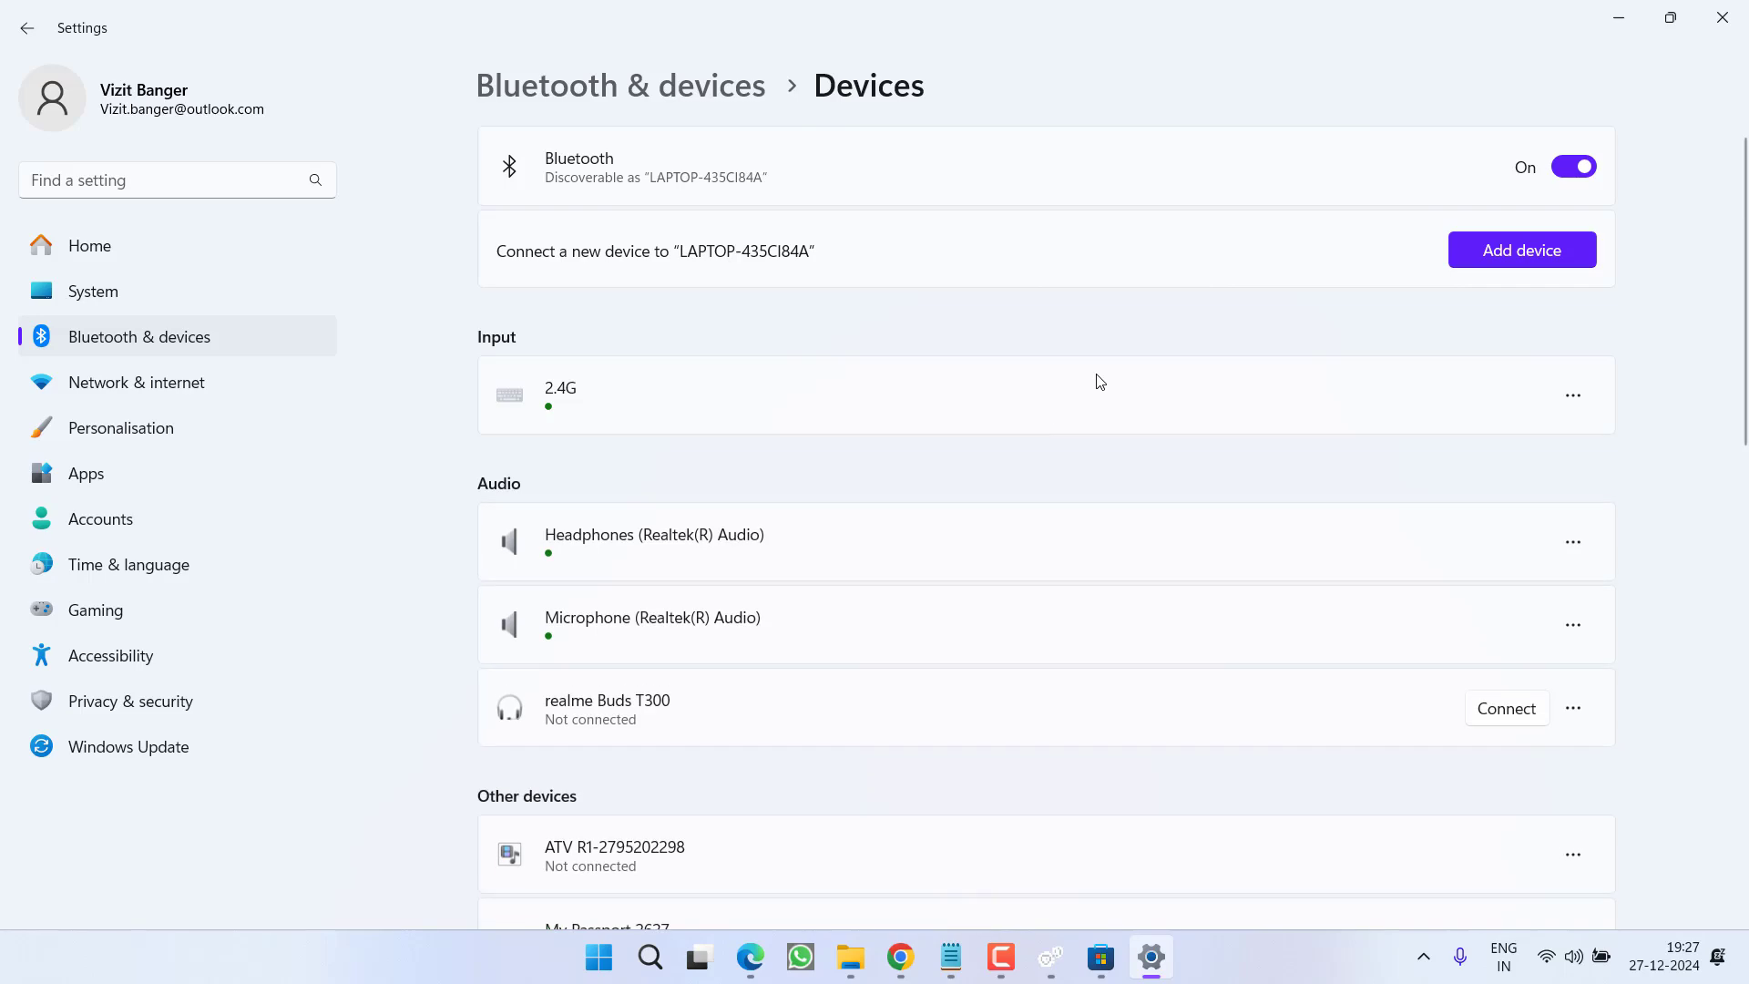
left_click(1722, 22)
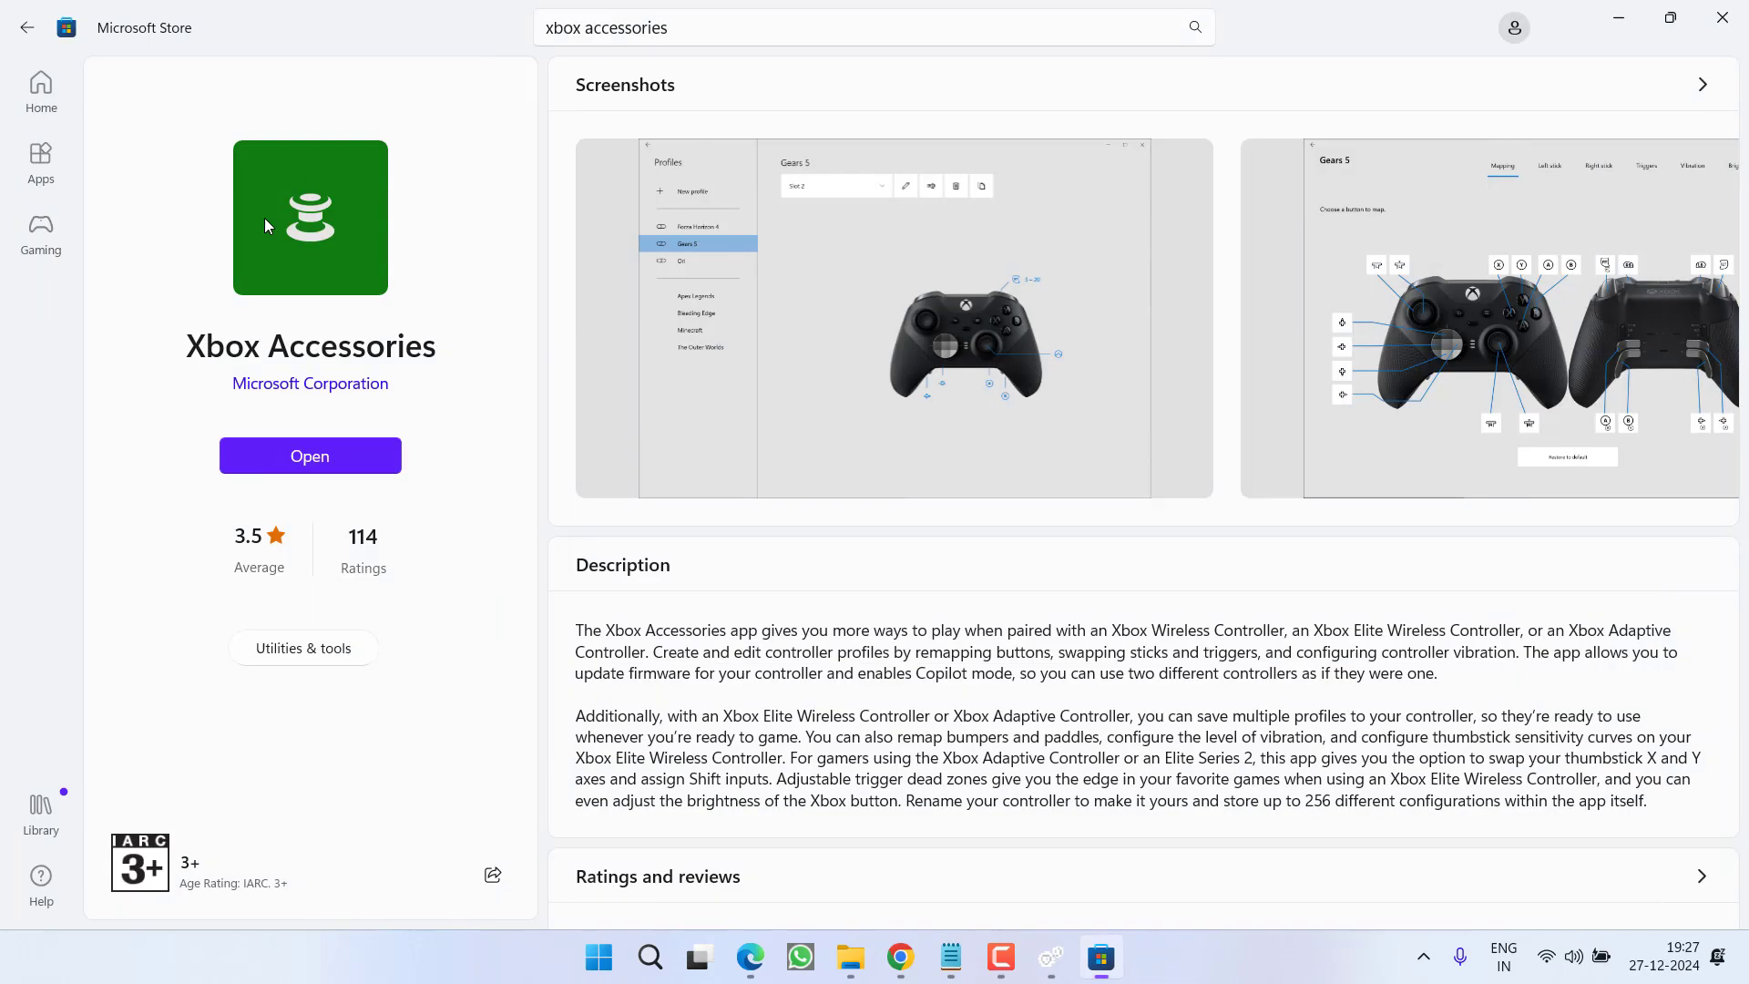
Step: Close the Microsoft Store window
left_click(1722, 21)
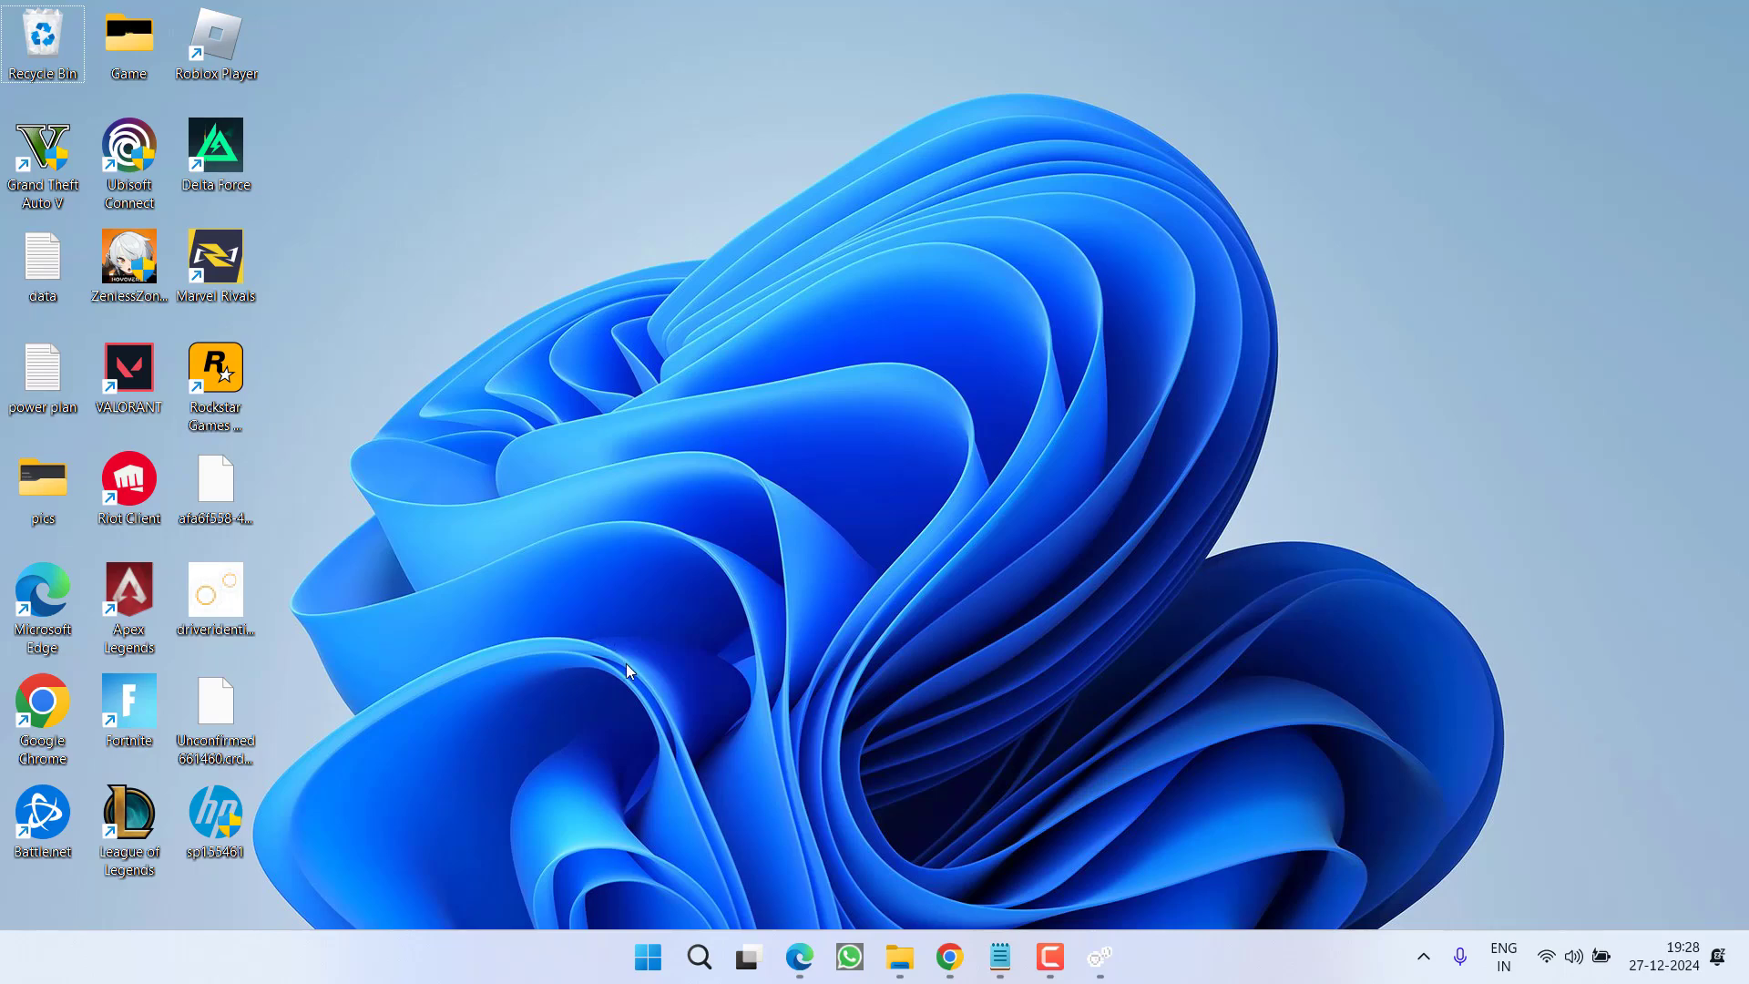
Step: Open the Services console with services.msc from Run and jump to services starting with B
right_click(647, 956)
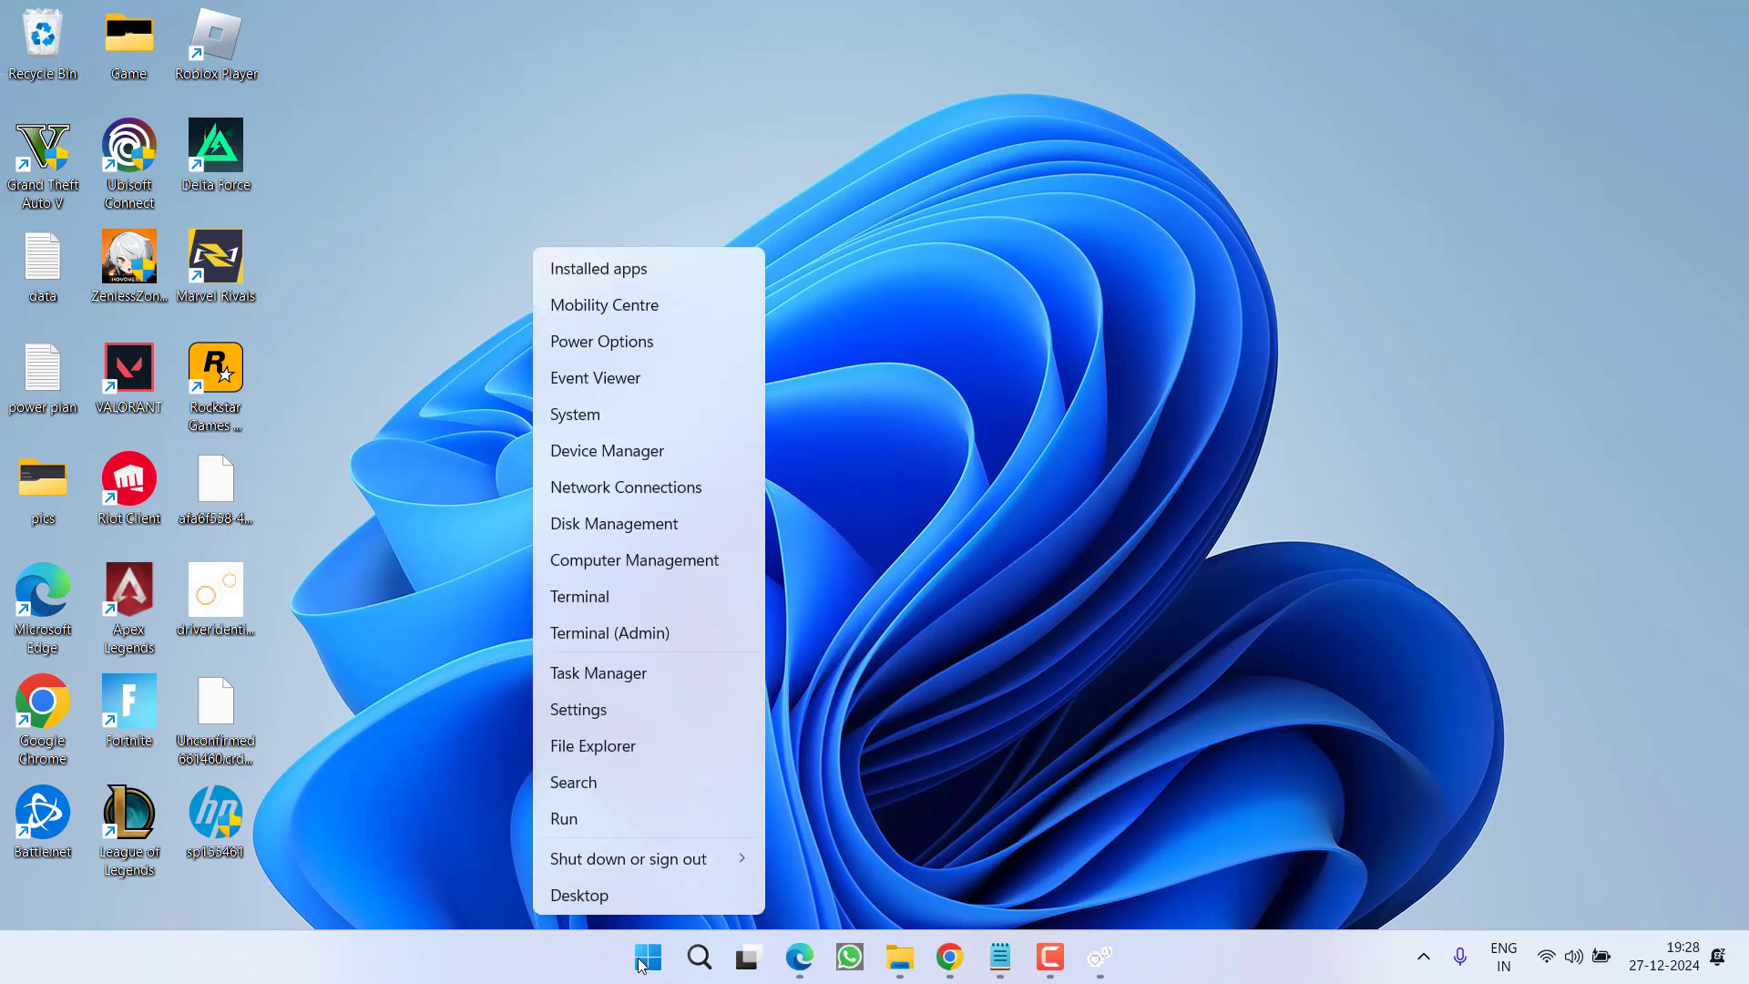
left_click(601, 822)
type("services.msc")
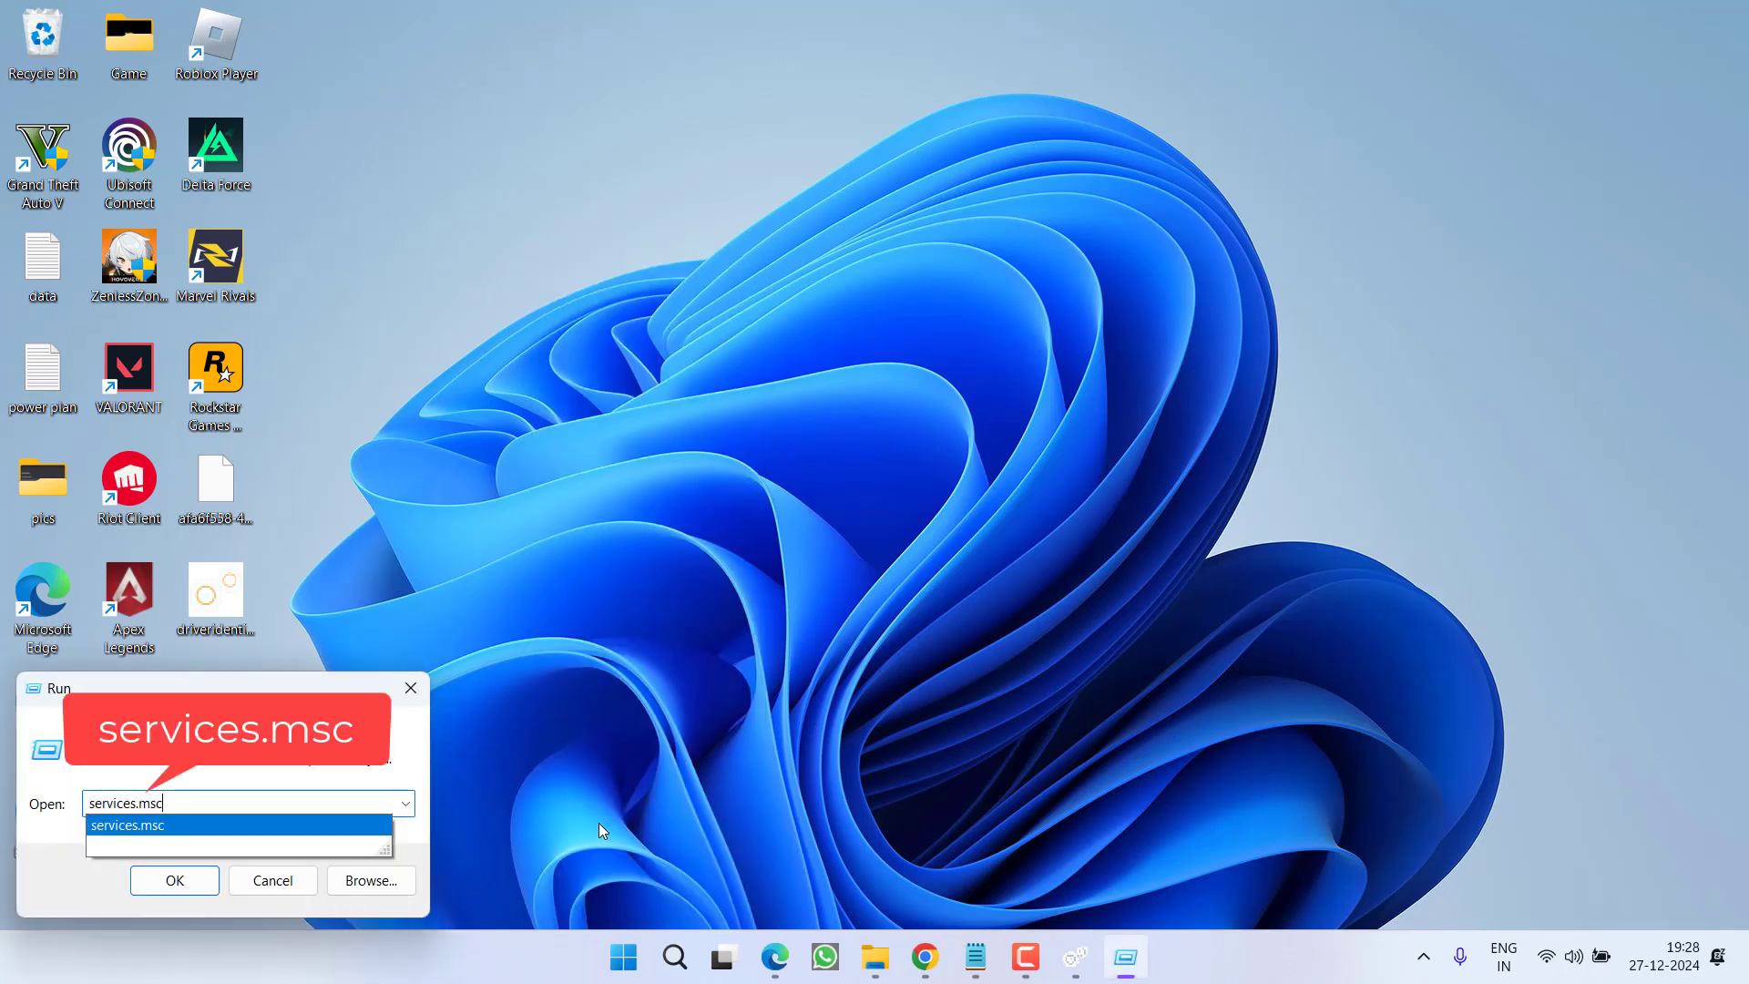
key("Return")
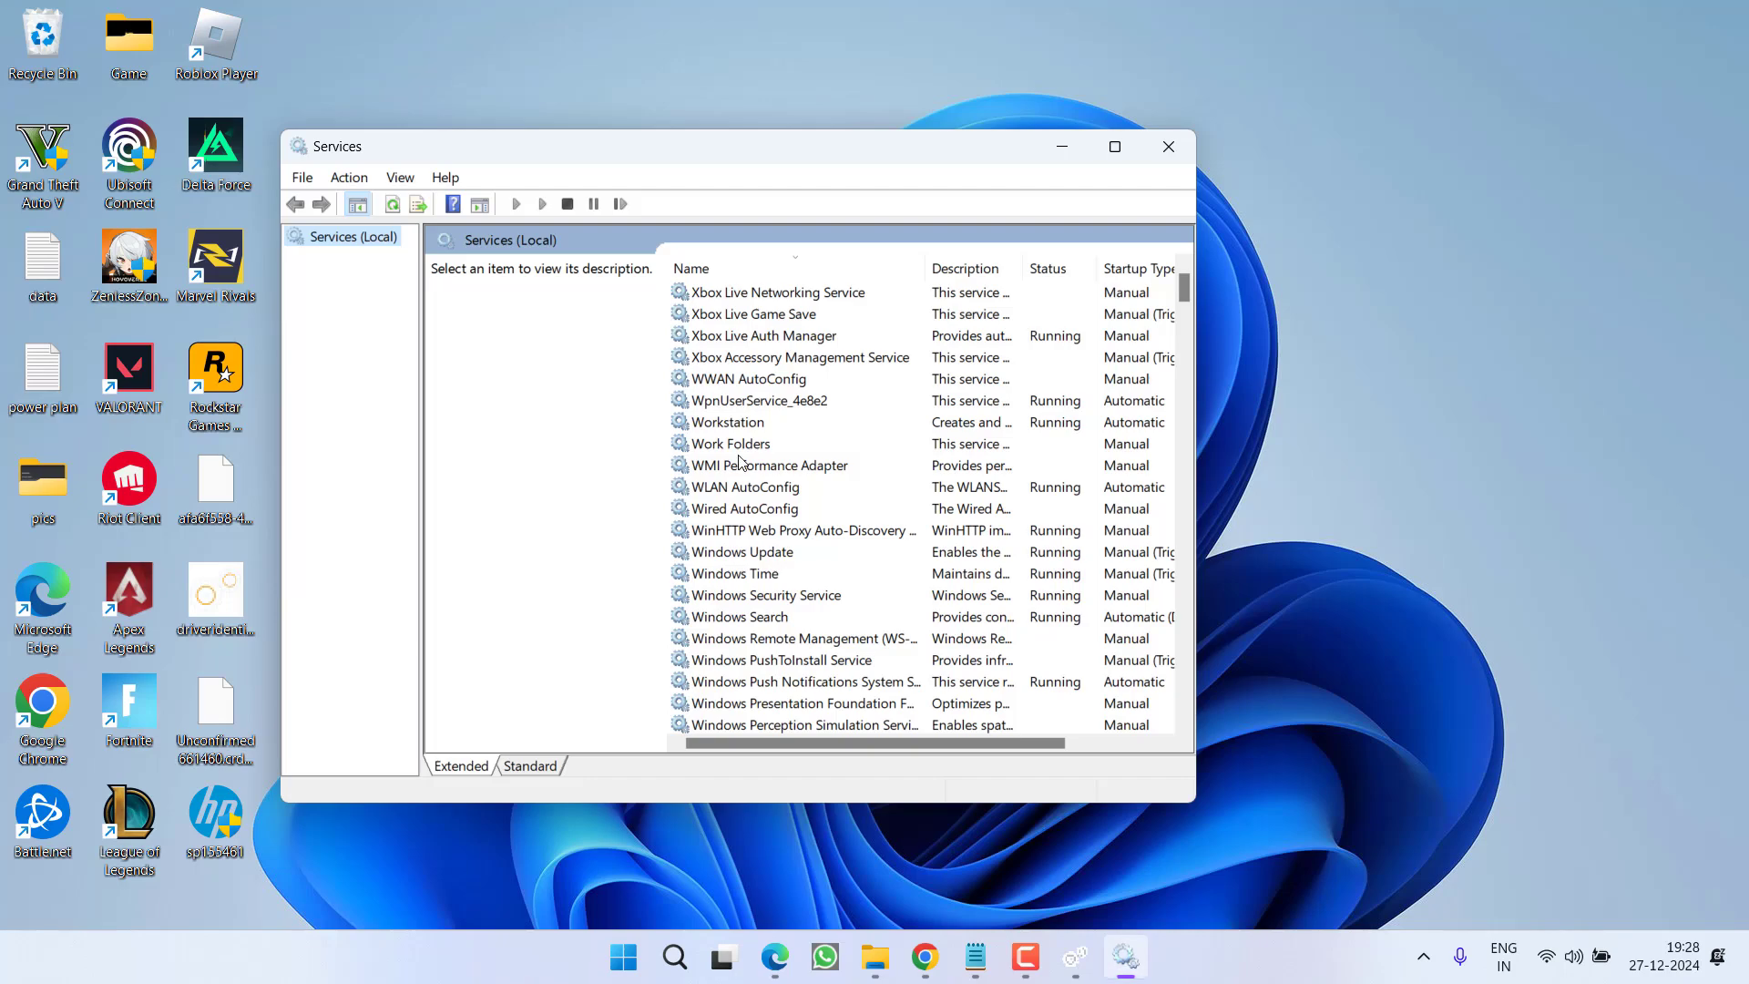
left_click(742, 464)
key("b")
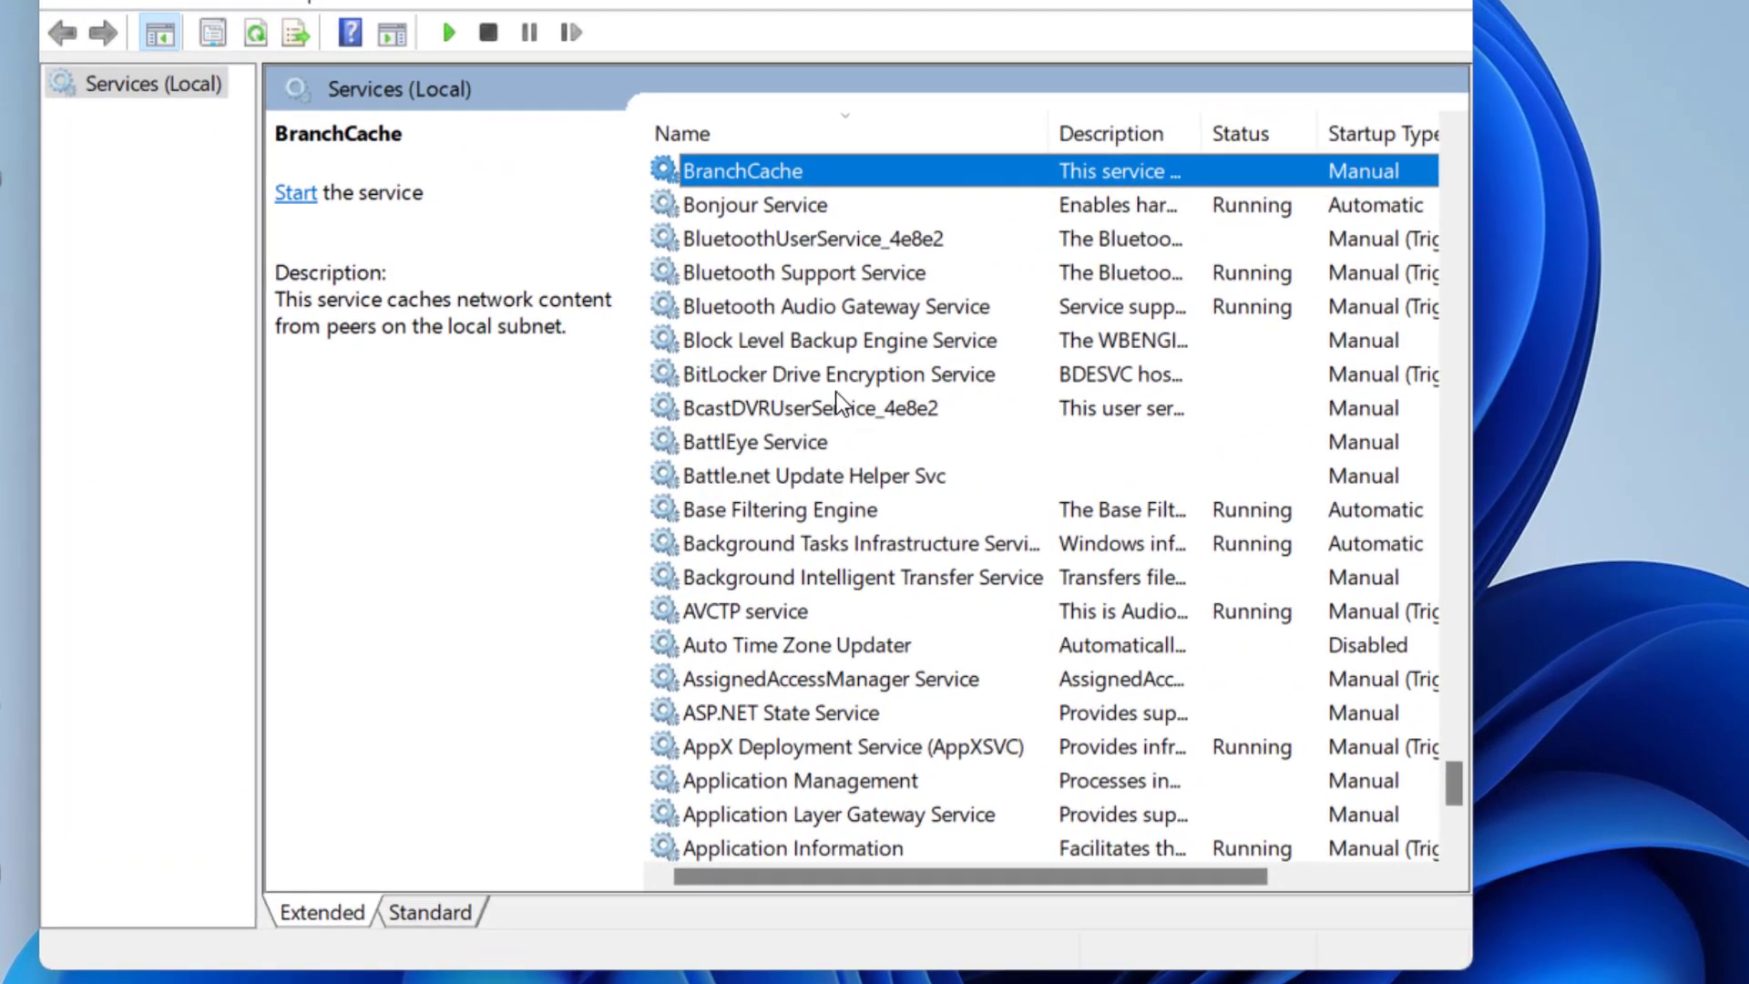
Step: Check BluetoothUserService_4e8e2, Bluetooth Support and Bluetooth Audio Gateway, then bring up Bluetooth Support Service's actions
left_click(829, 243)
left_click(871, 273)
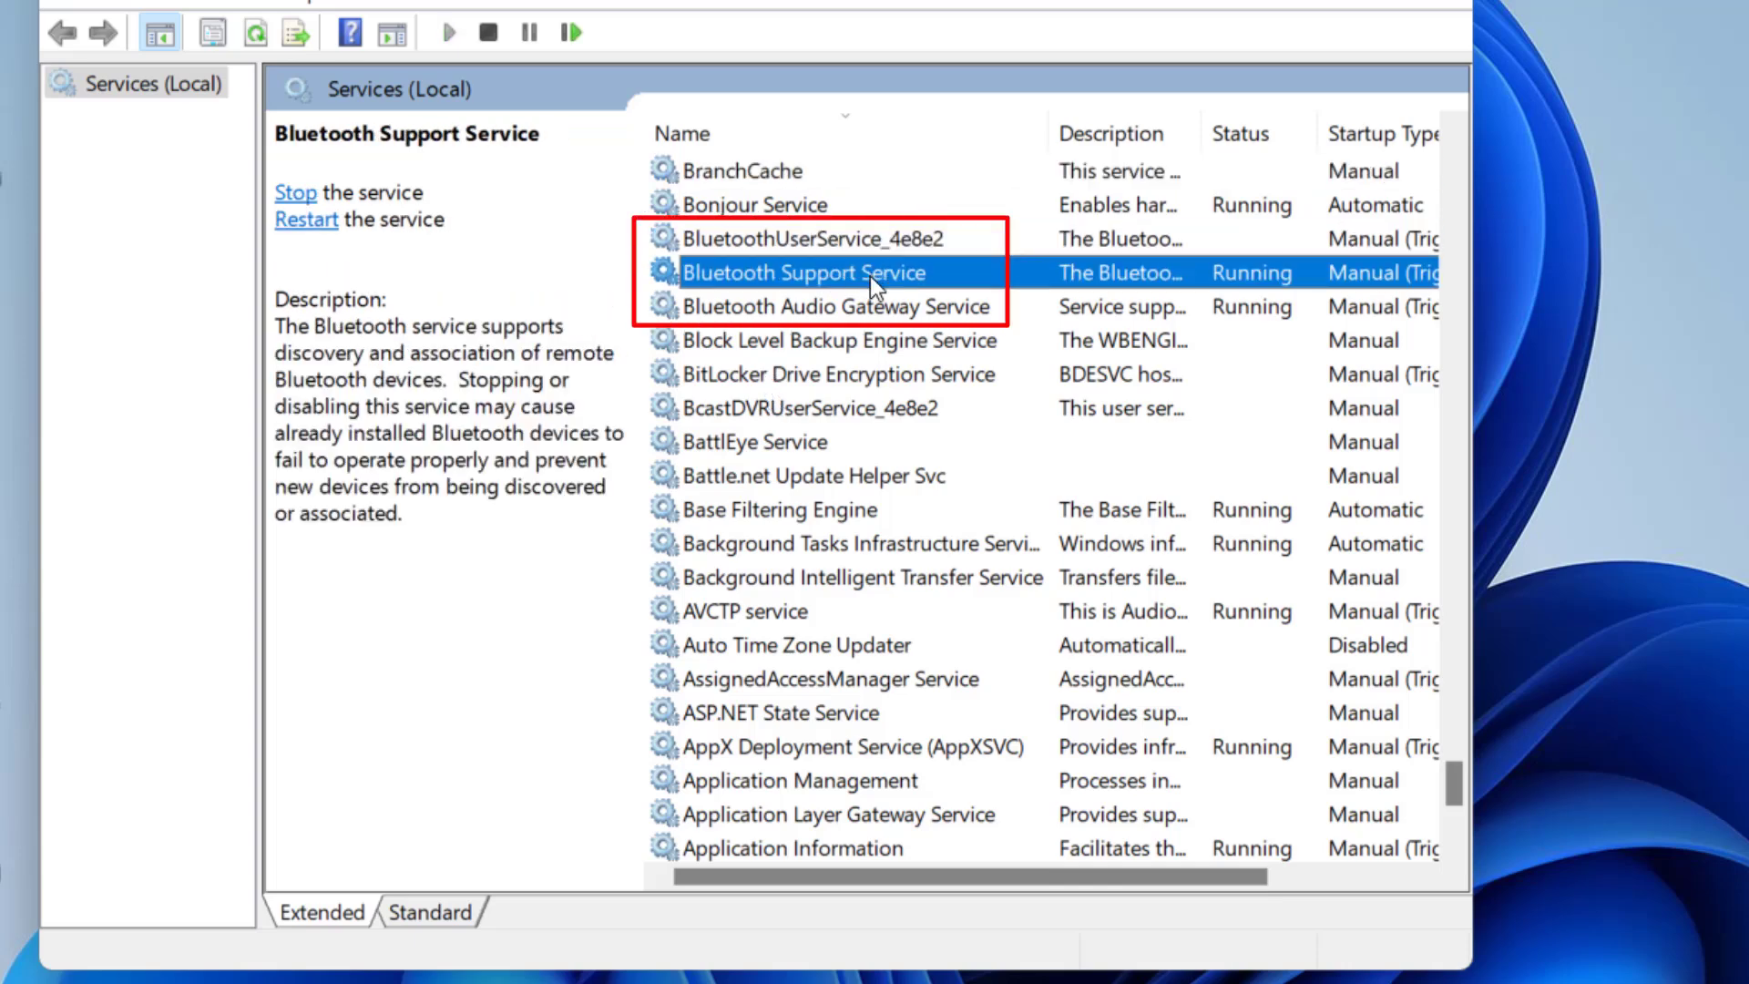
left_click(924, 311)
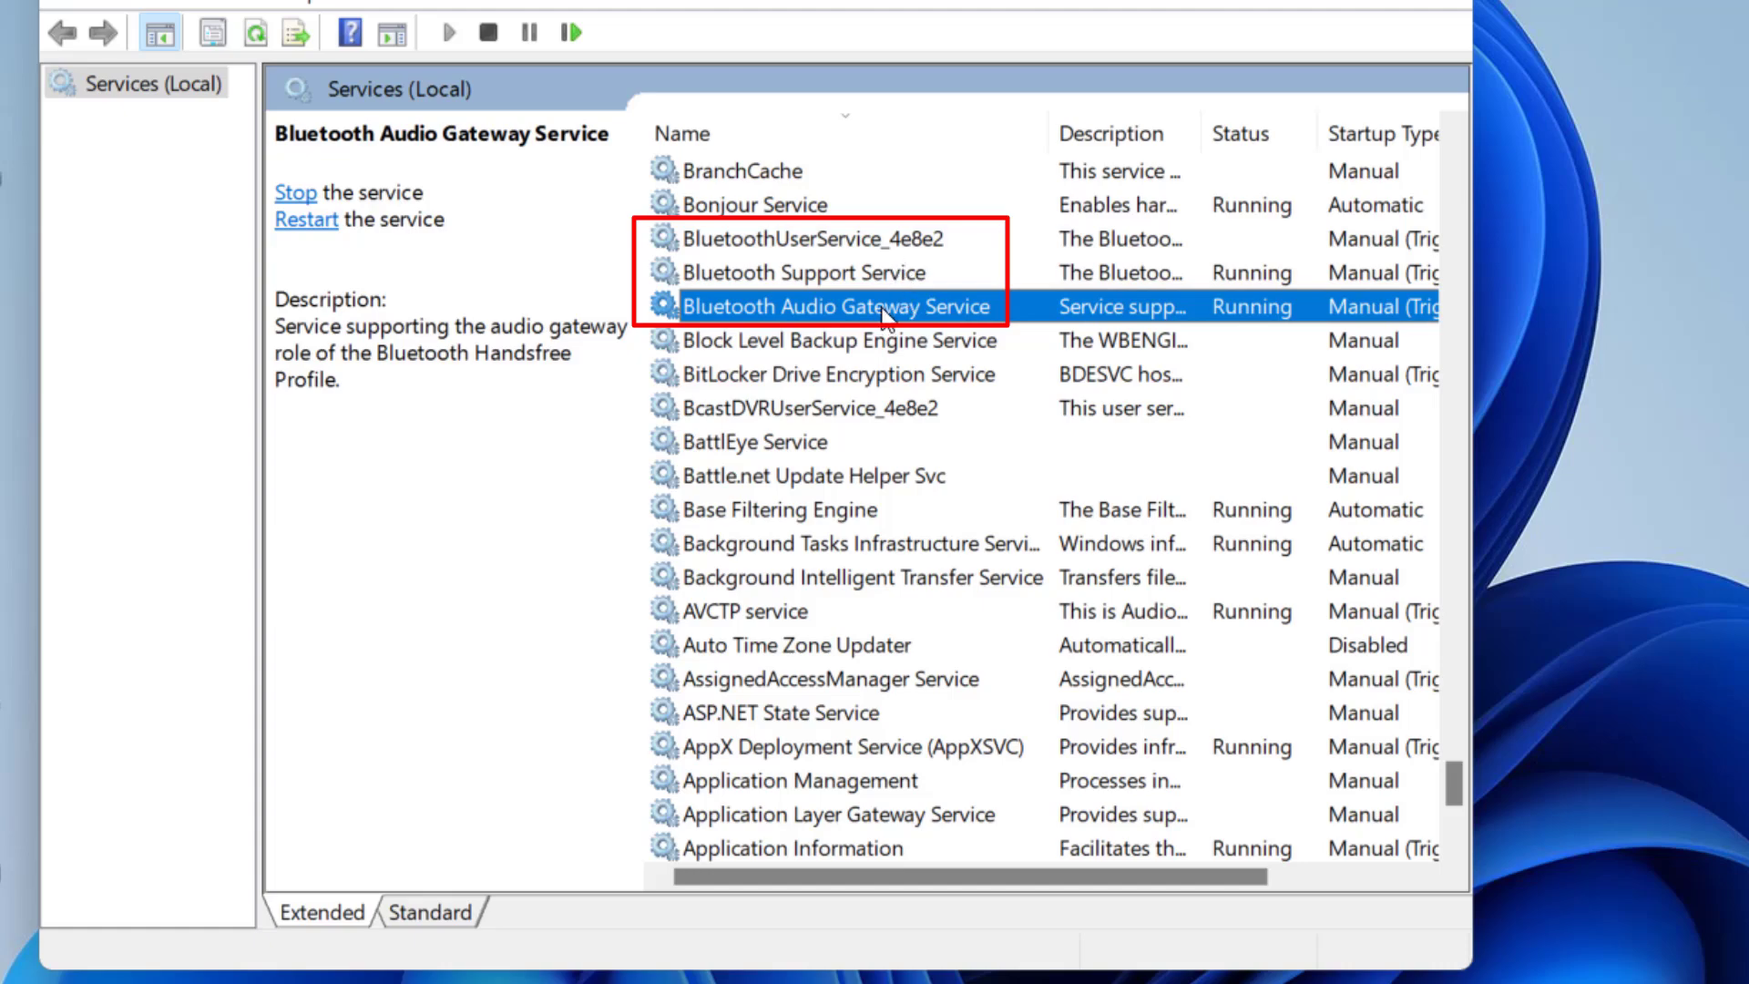
left_click(820, 239)
left_click(843, 272)
right_click(843, 271)
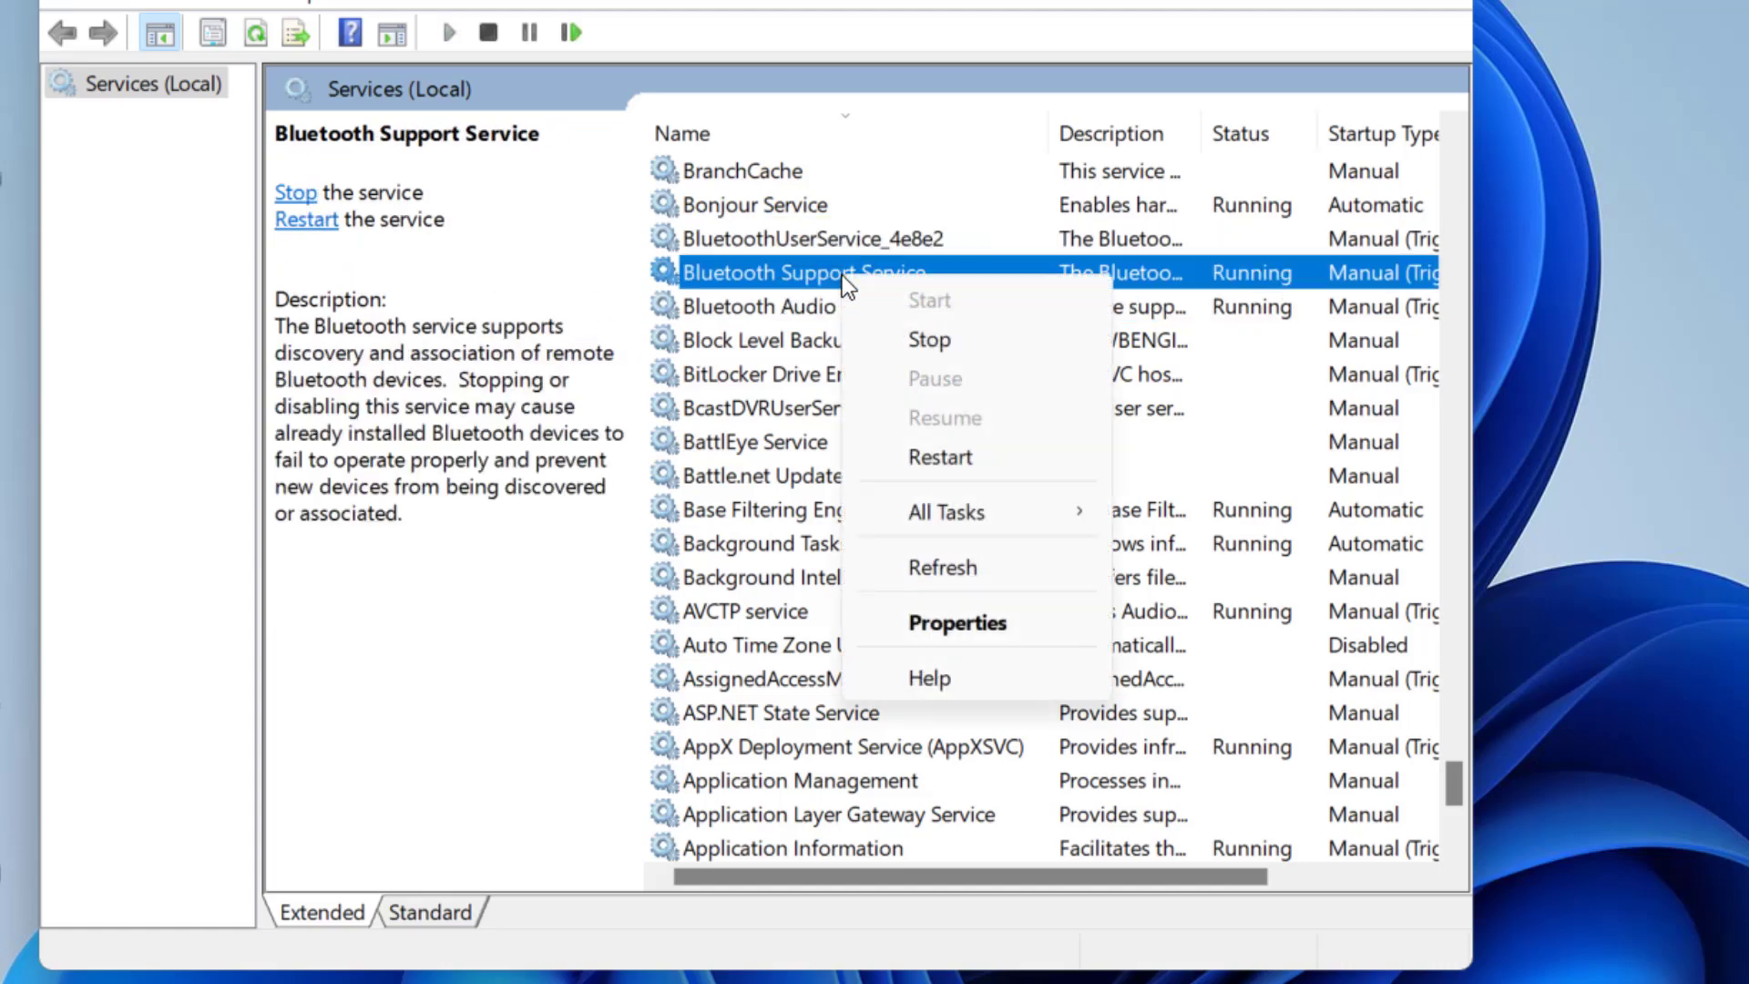
Step: Choose LOCAL SERVICE as the Bluetooth Support Service's log-on account
left_click(947, 614)
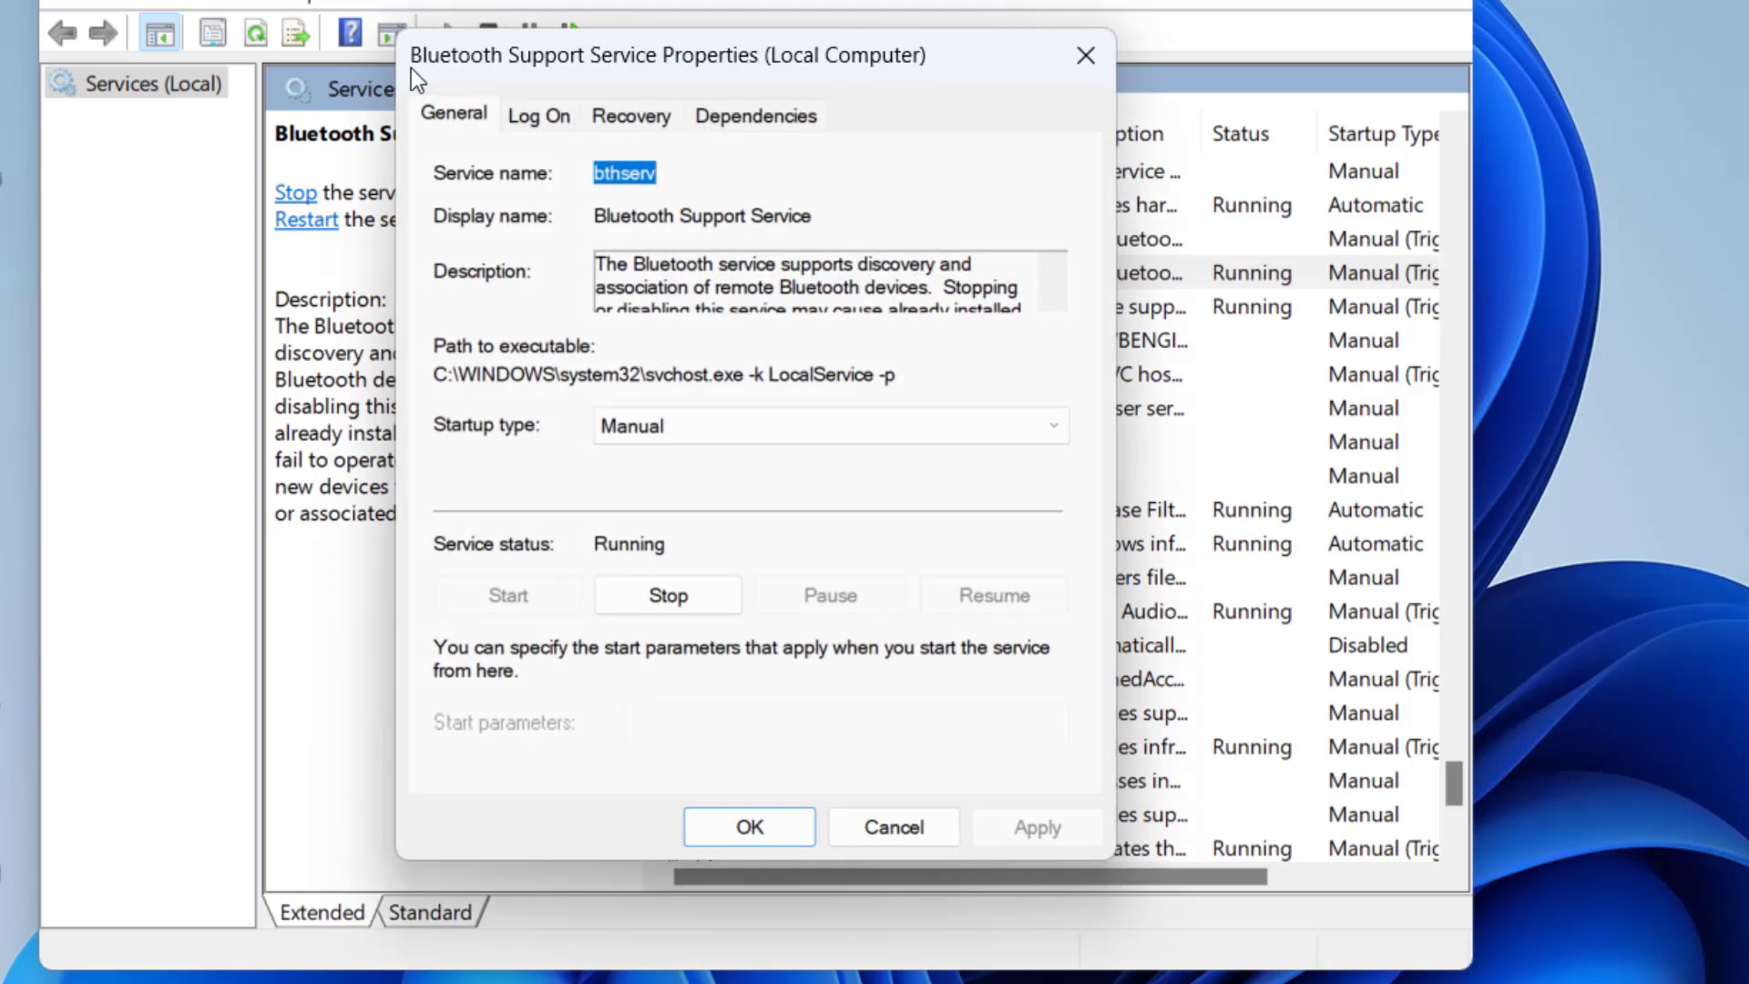
left_click(538, 117)
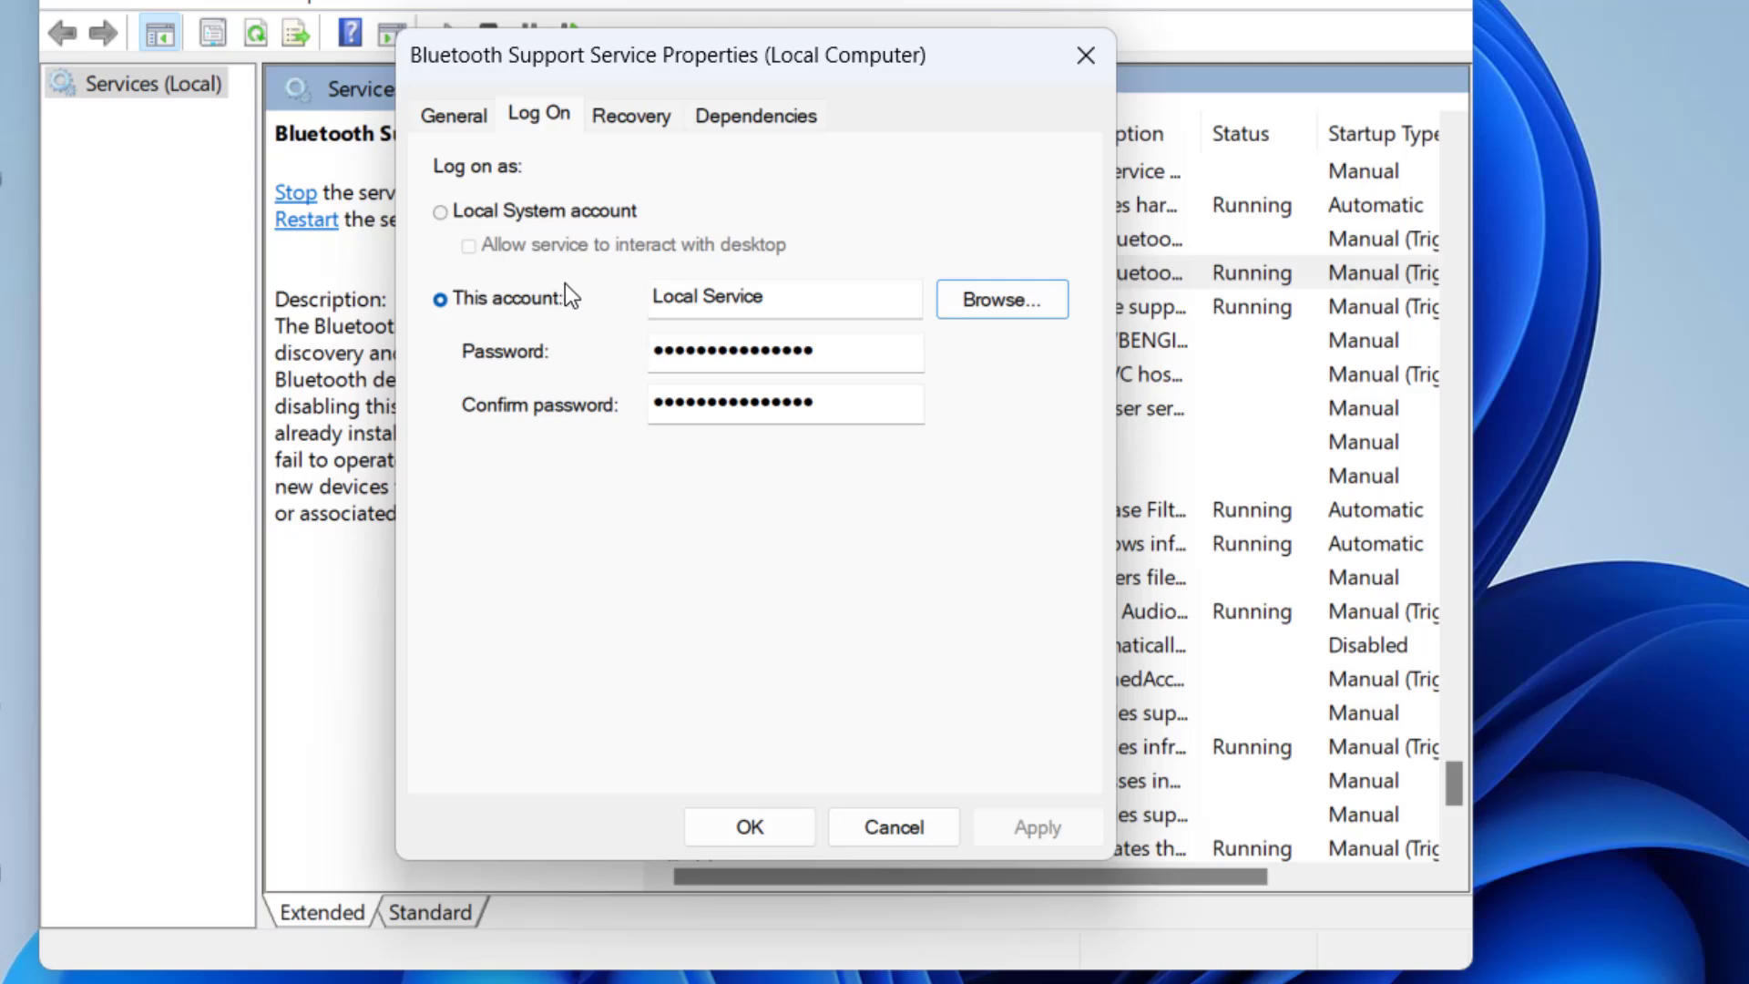
left_click(980, 308)
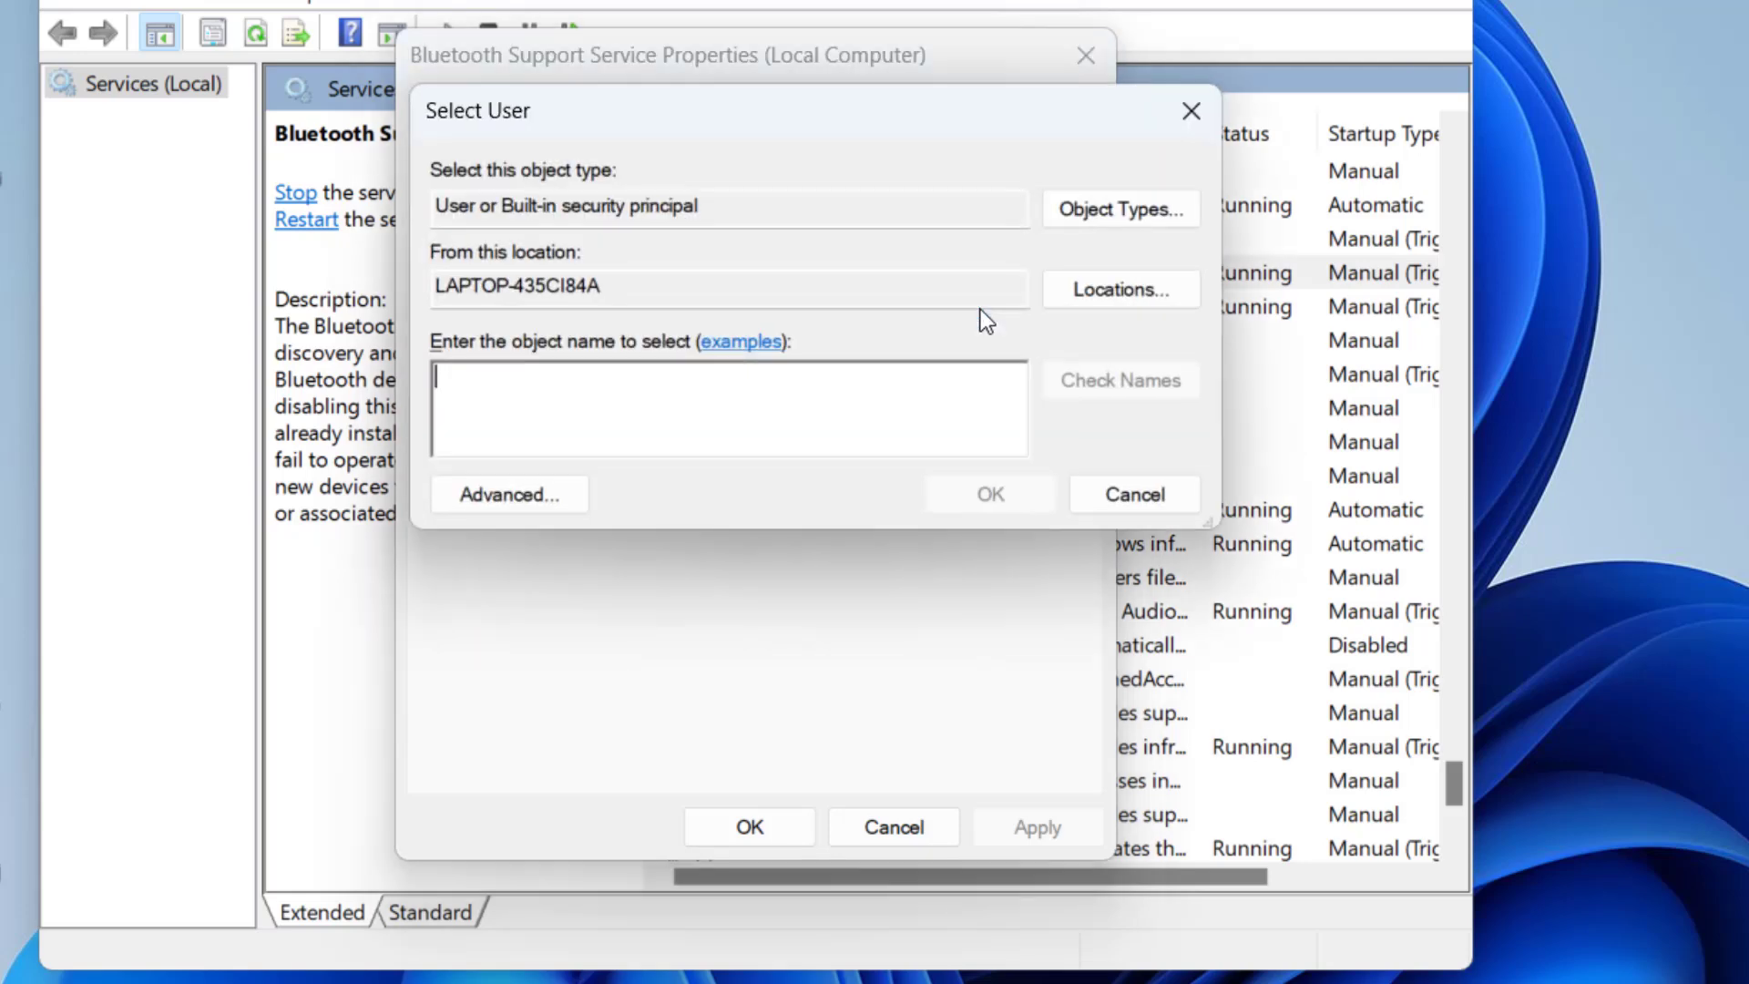
left_click(557, 500)
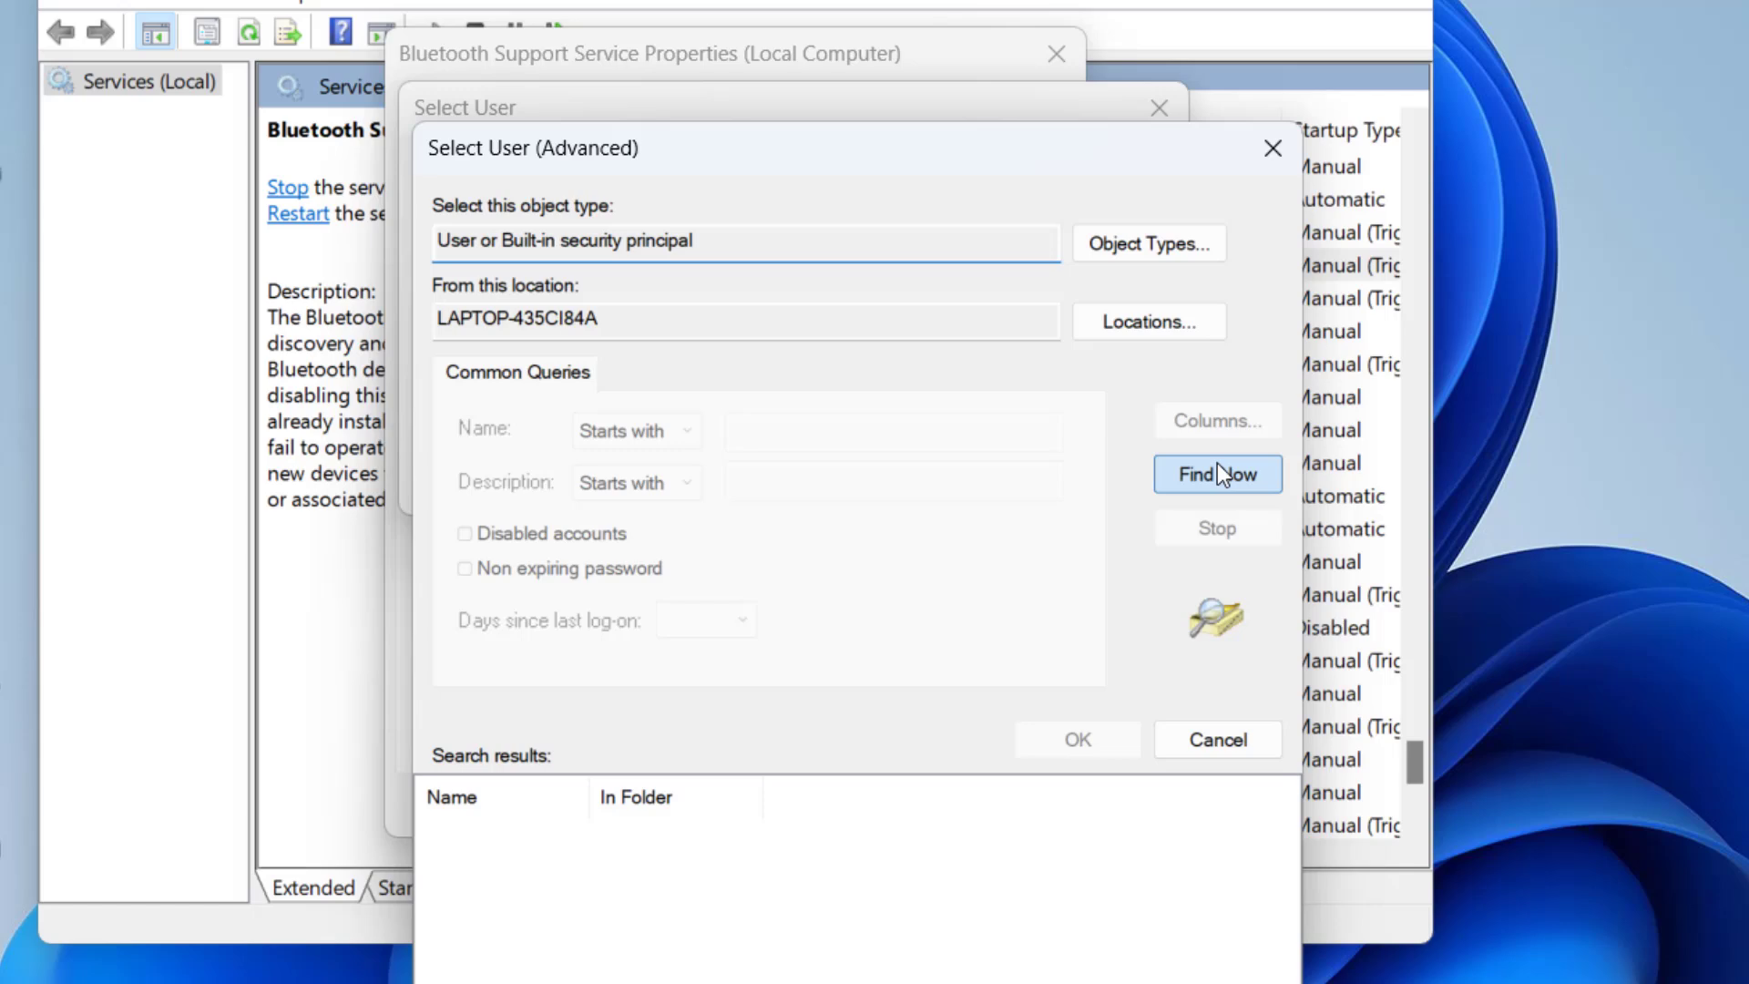
left_click(1238, 484)
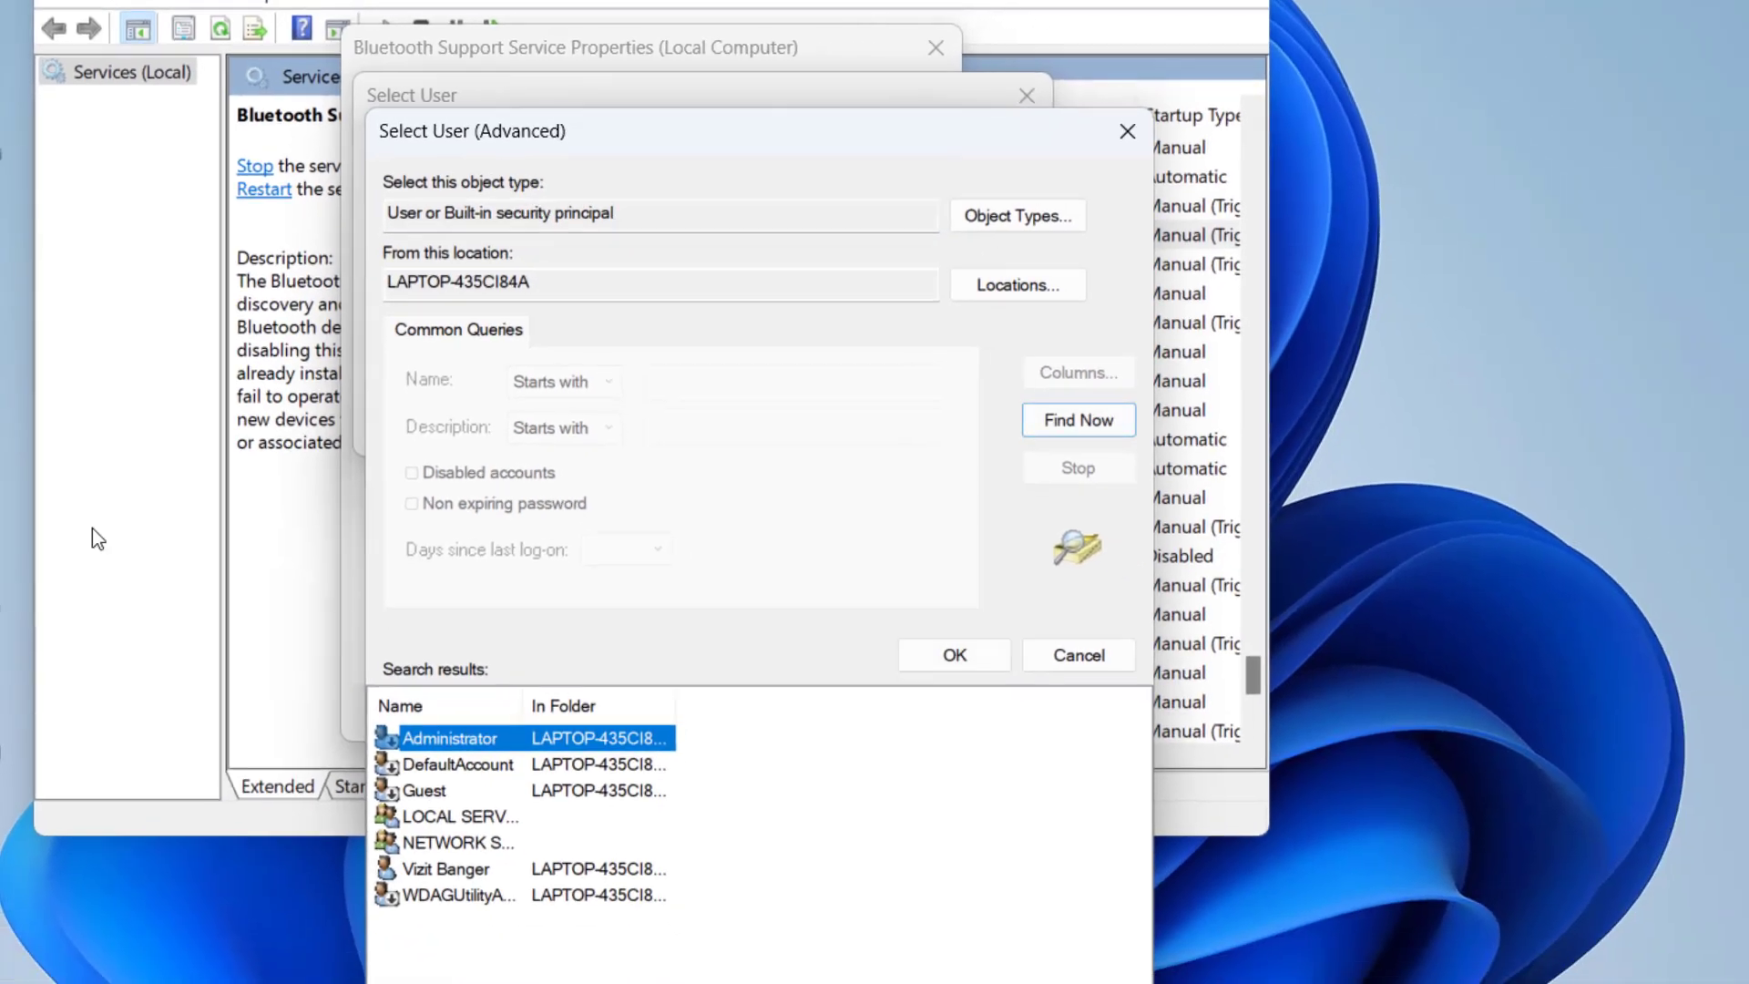
left_click(457, 805)
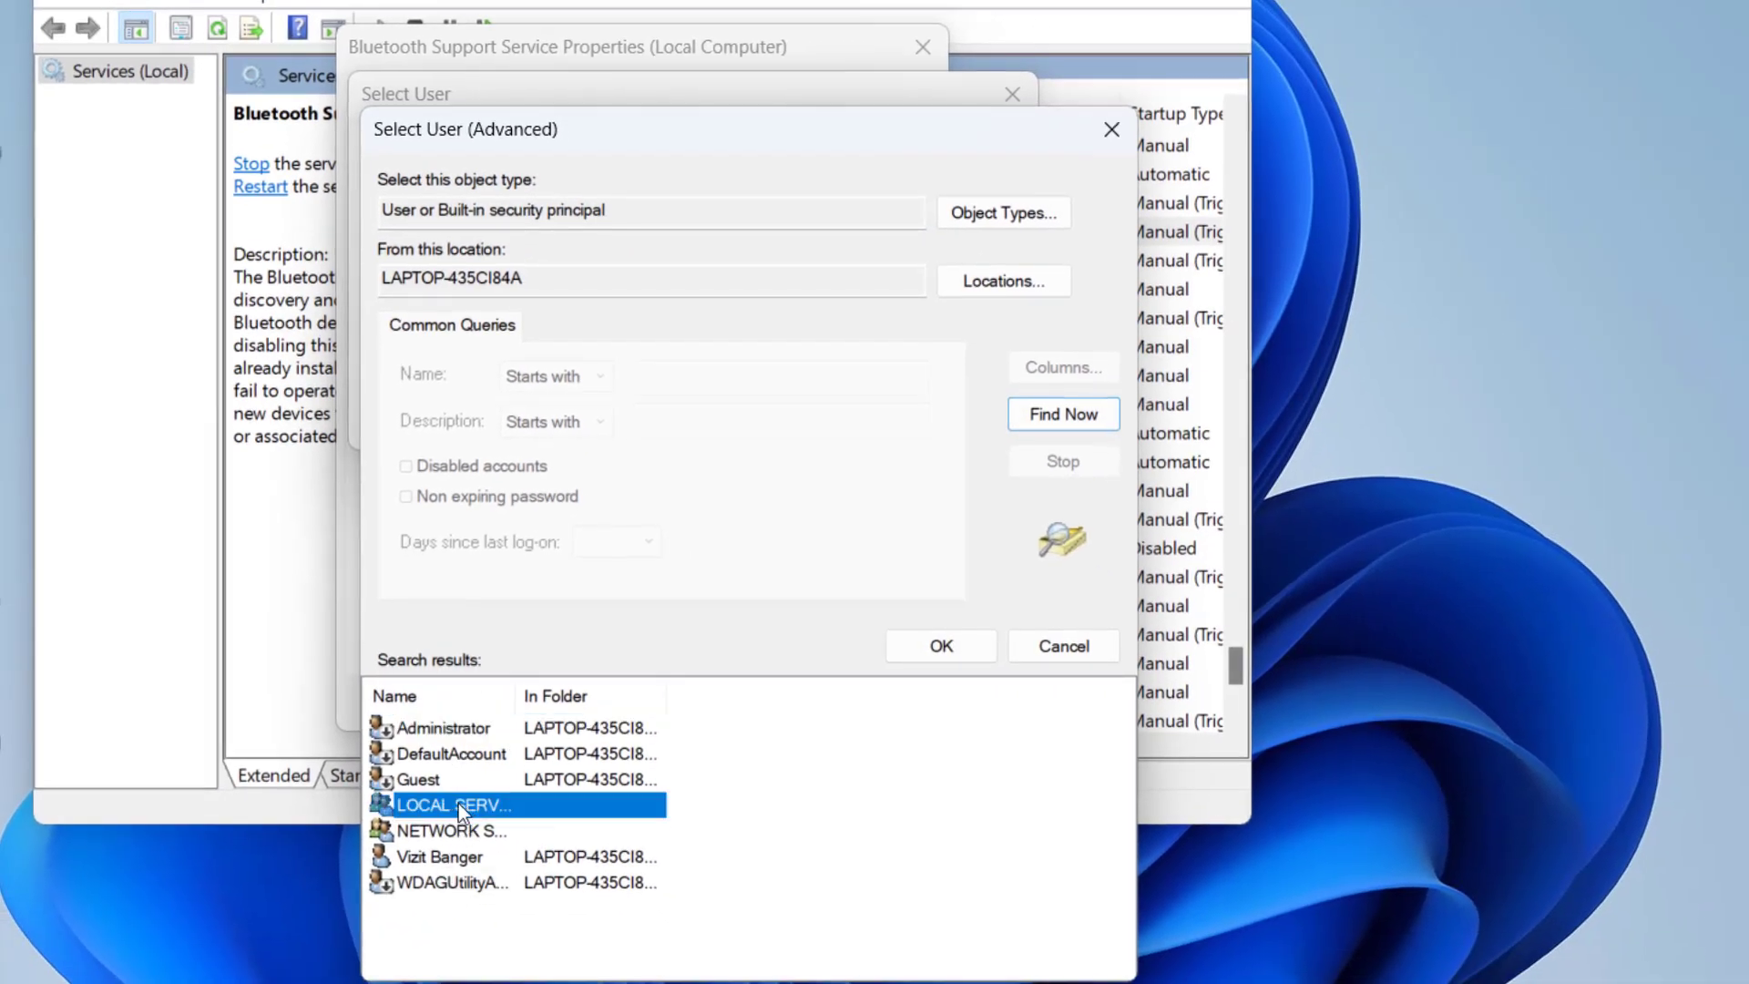
left_click(932, 643)
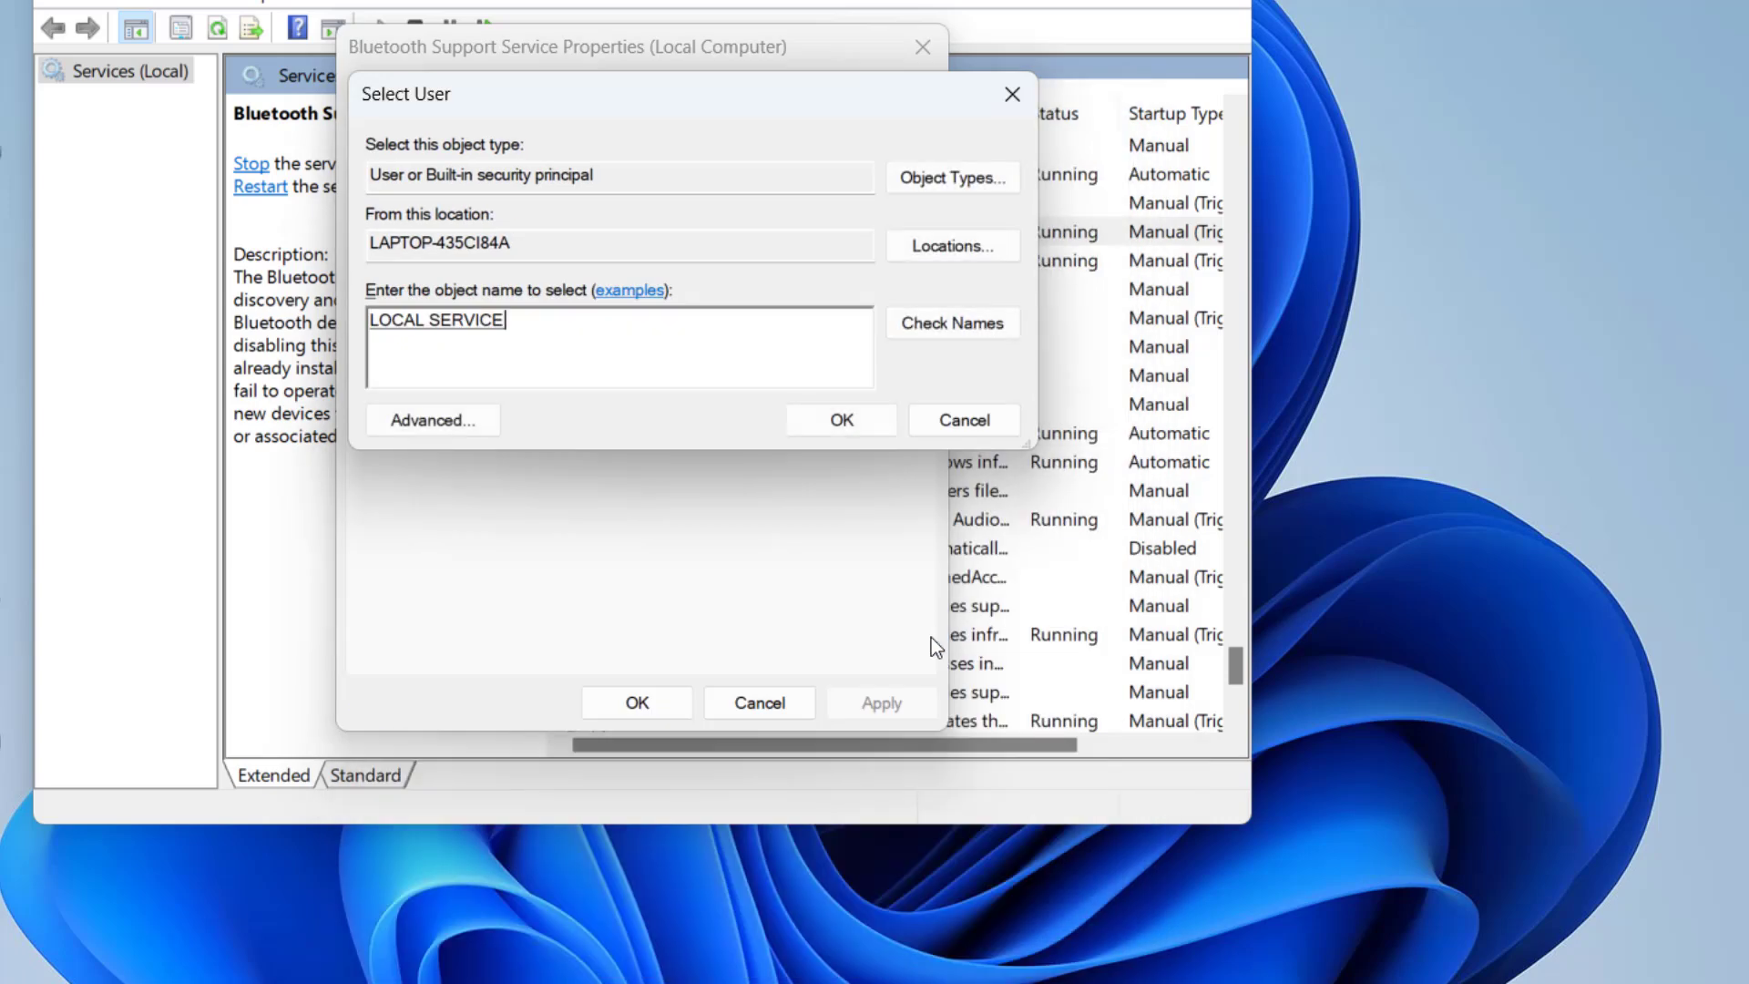
left_click(830, 419)
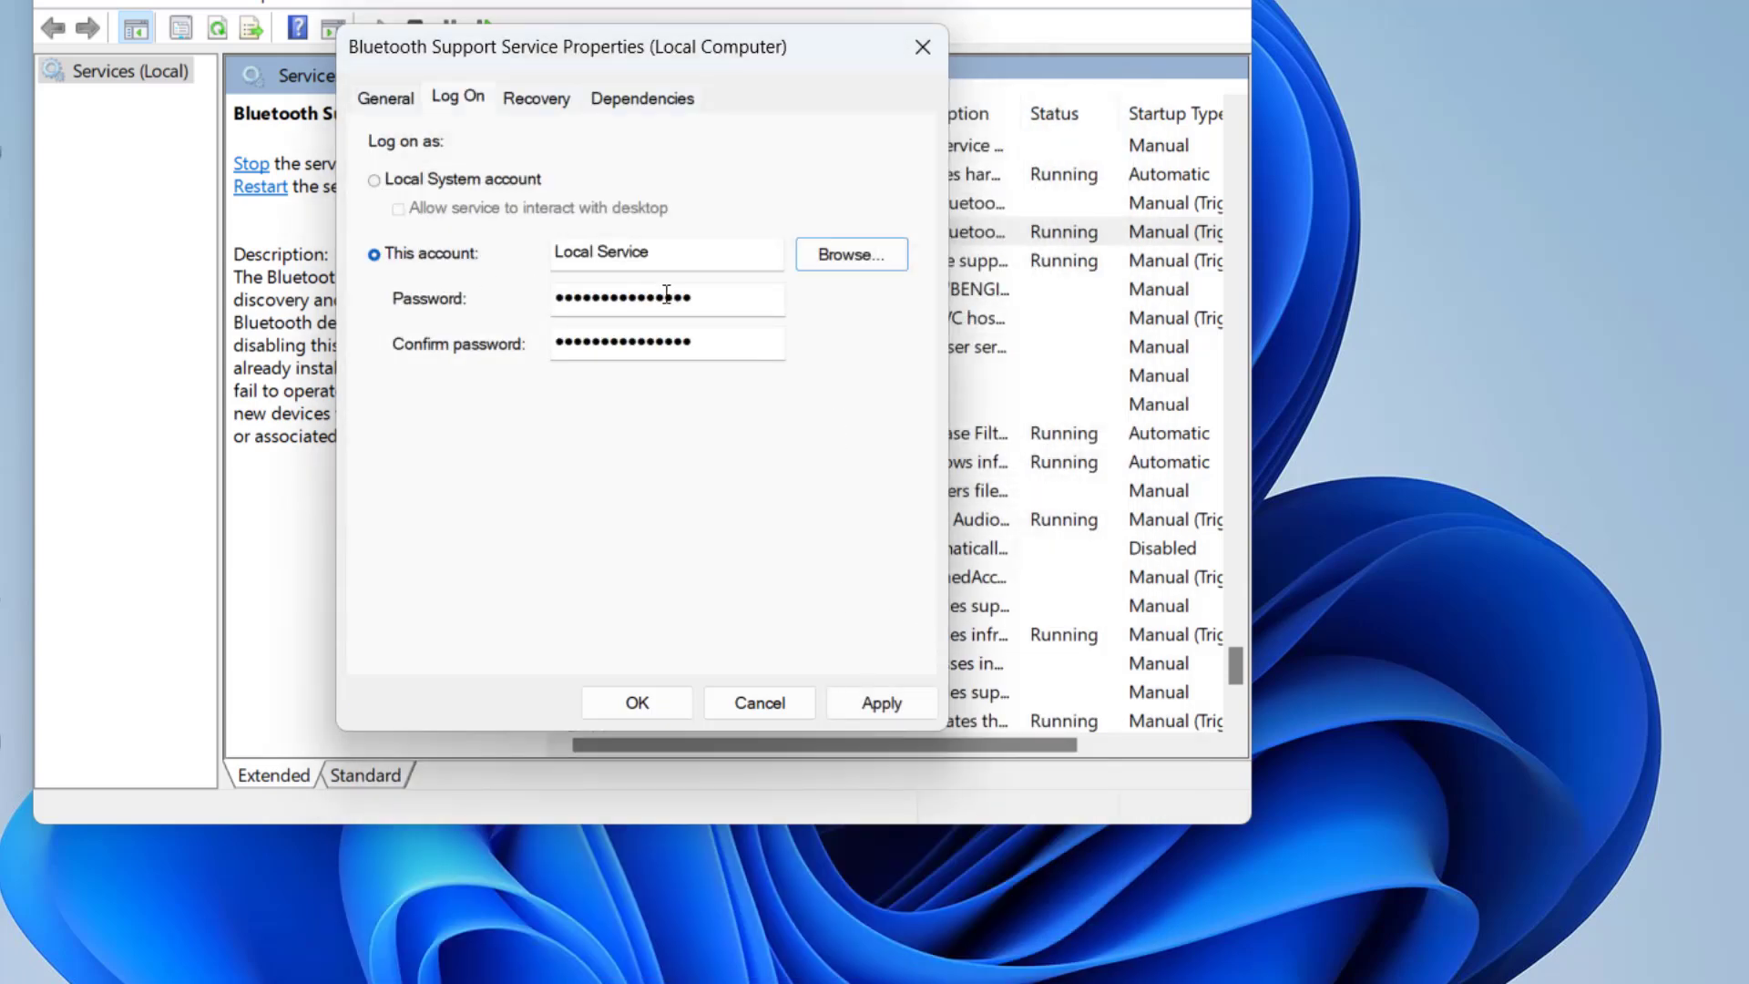
Step: Clear both password fields, apply the new log-on account, and close the properties
left_click_drag(709, 298, 538, 304)
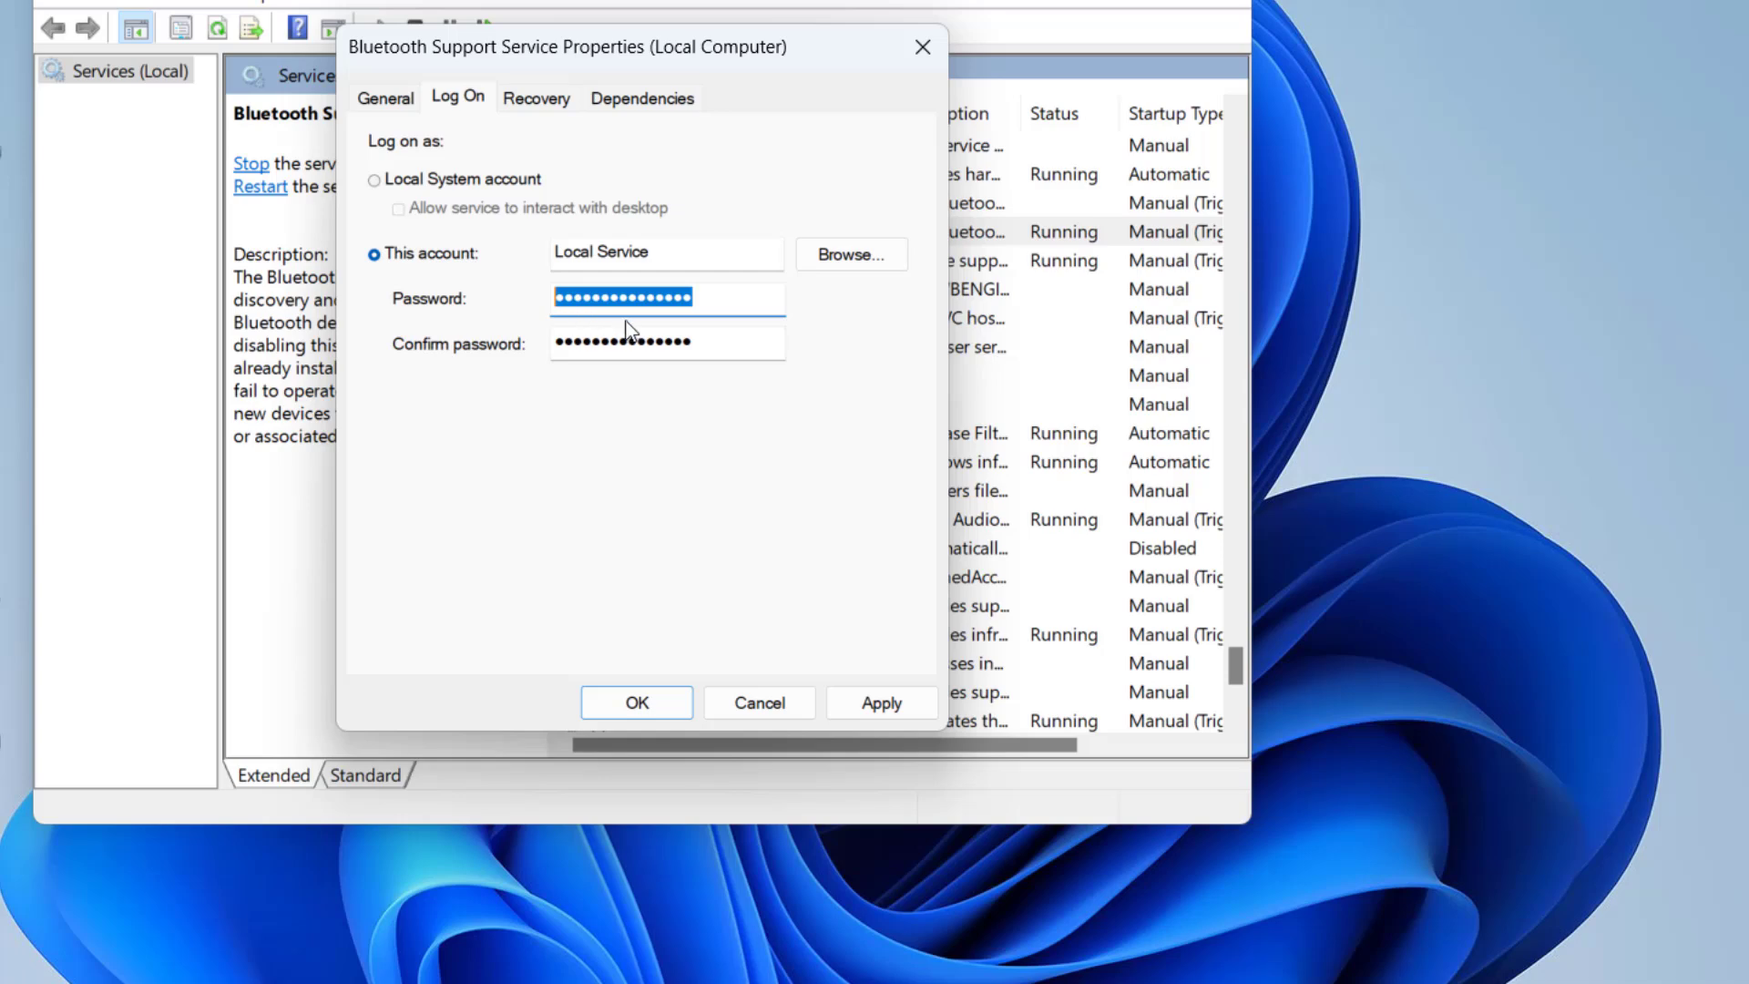
key("BackSpace")
left_click_drag(777, 347, 526, 347)
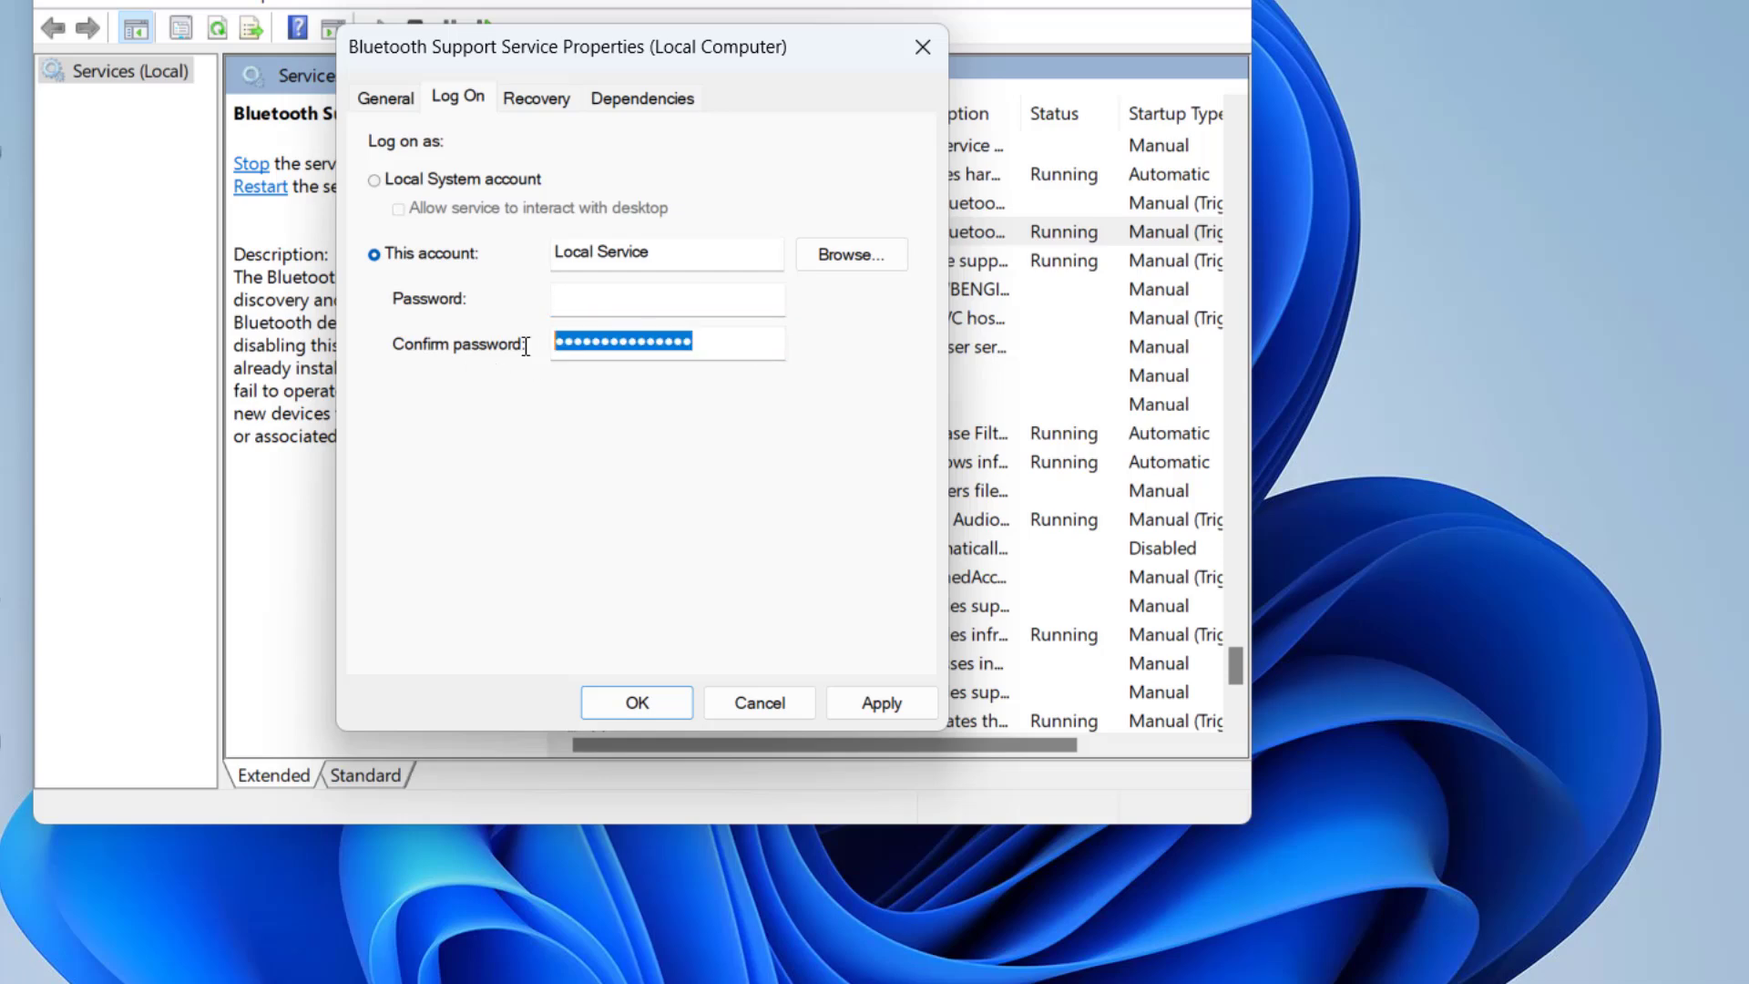
key("BackSpace")
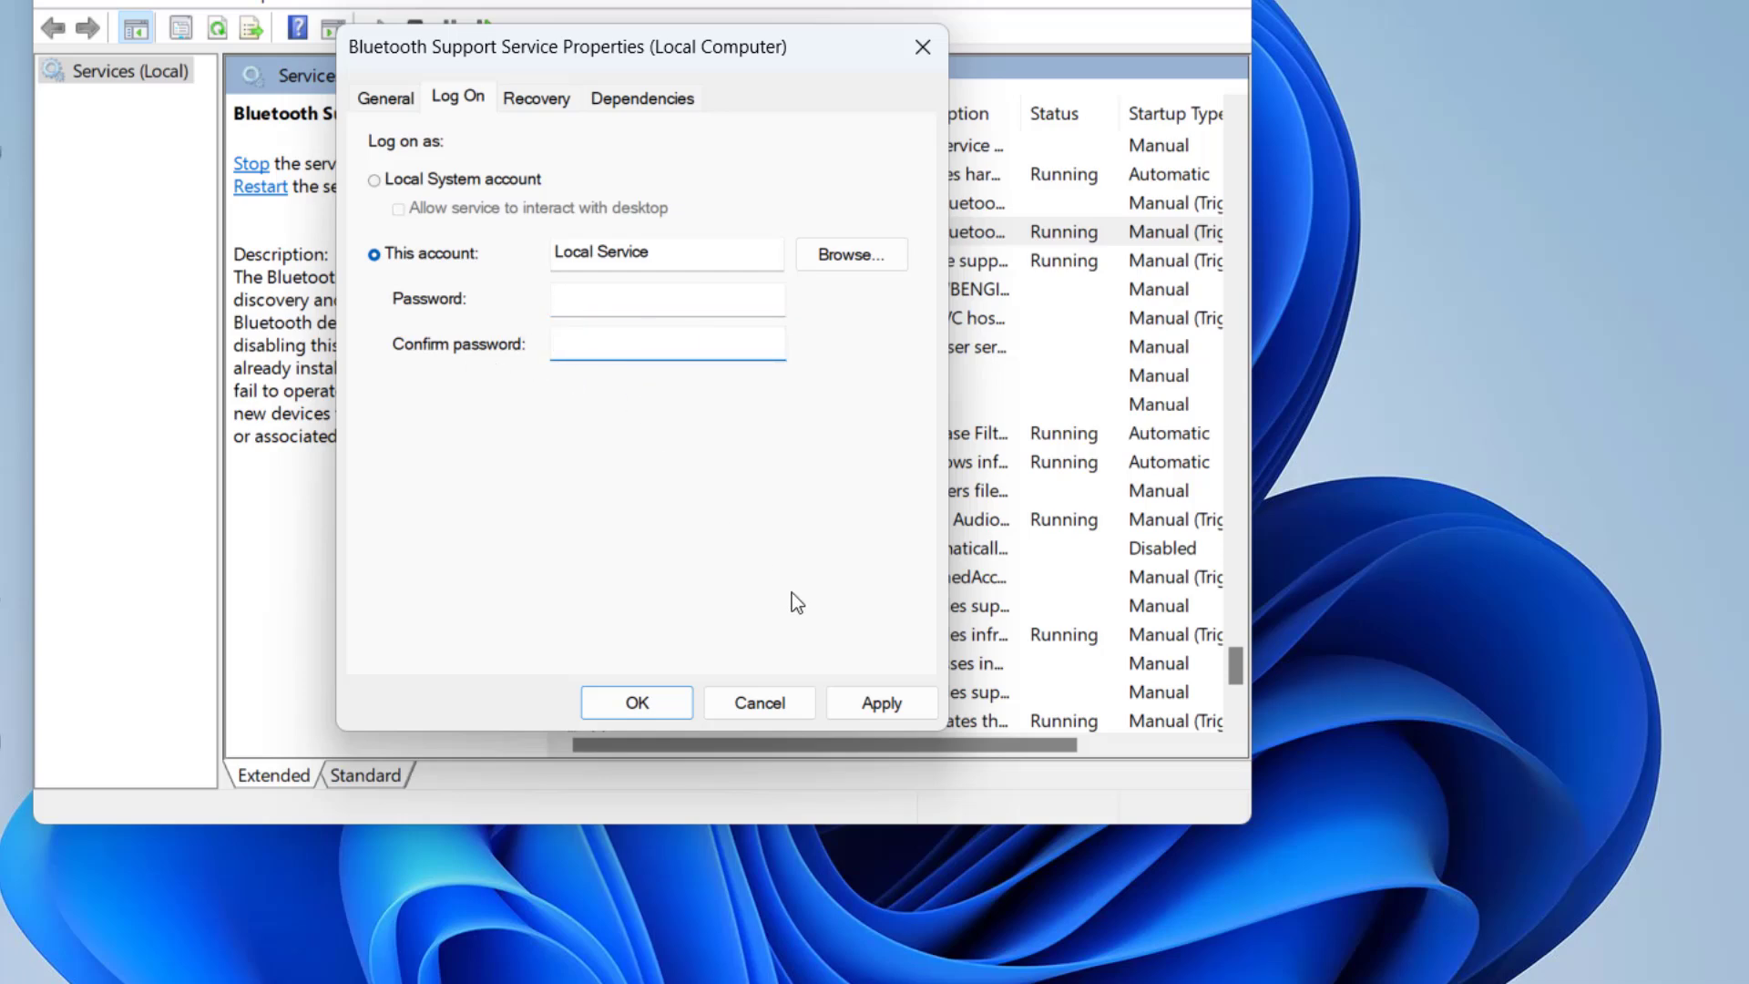
left_click(851, 702)
left_click(1036, 606)
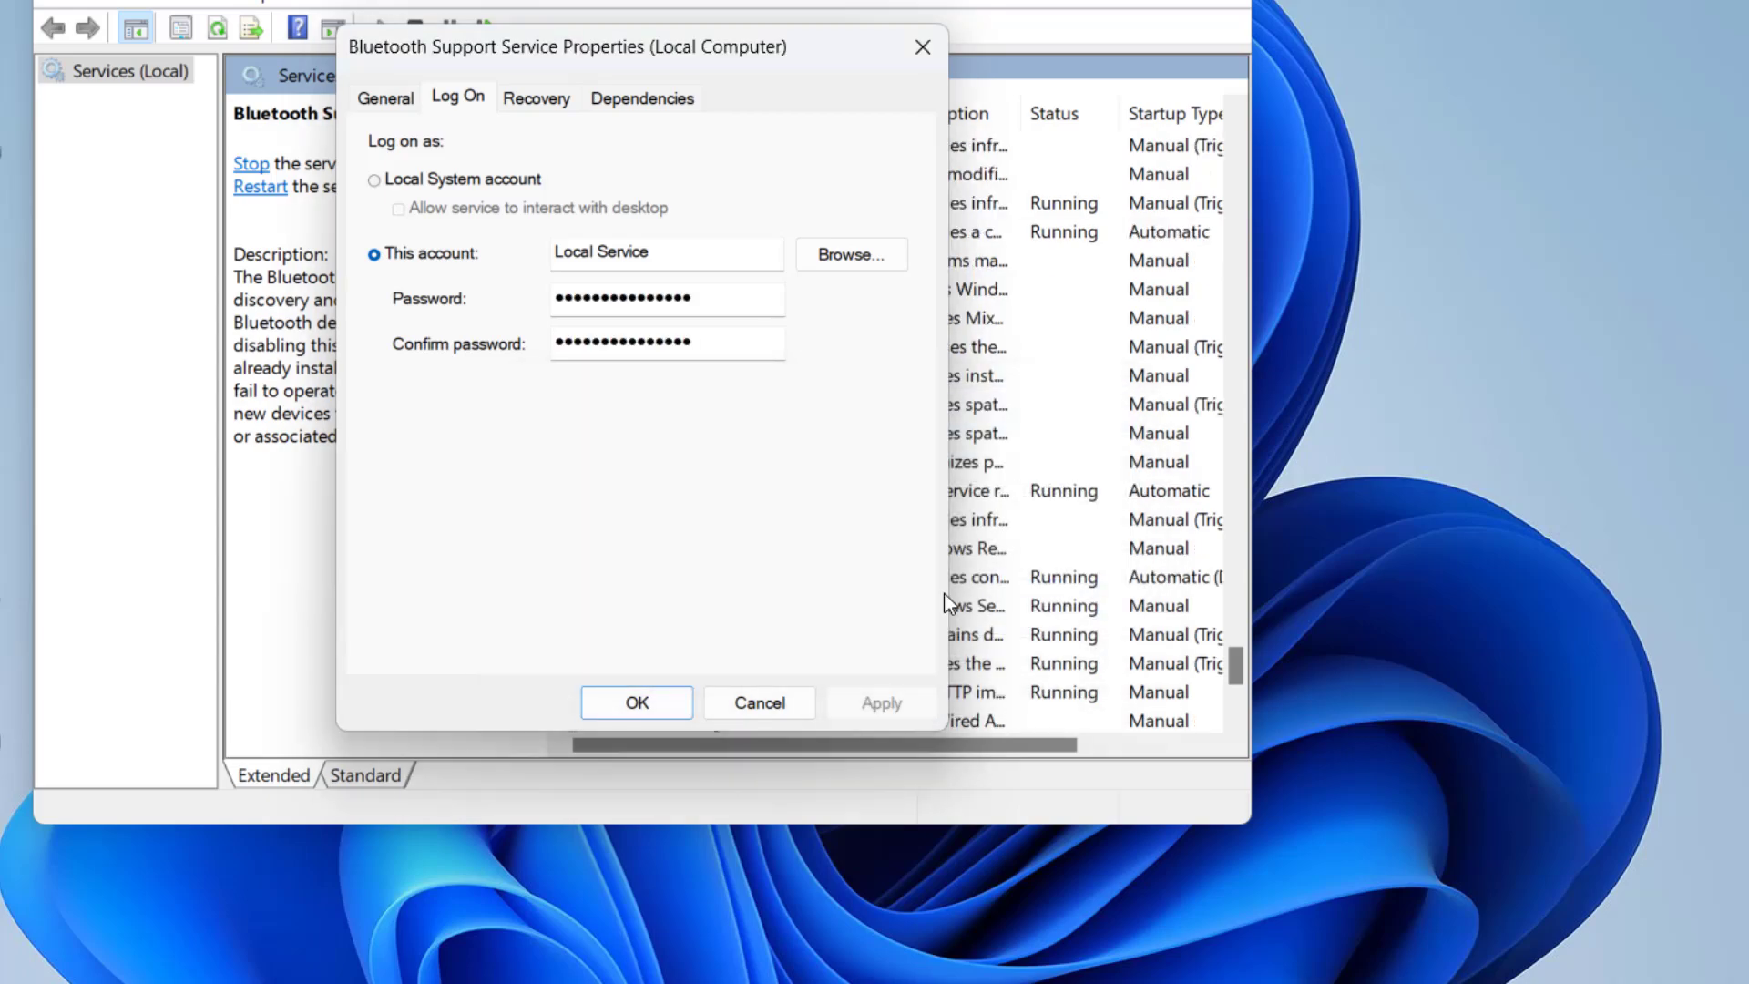
left_click(649, 699)
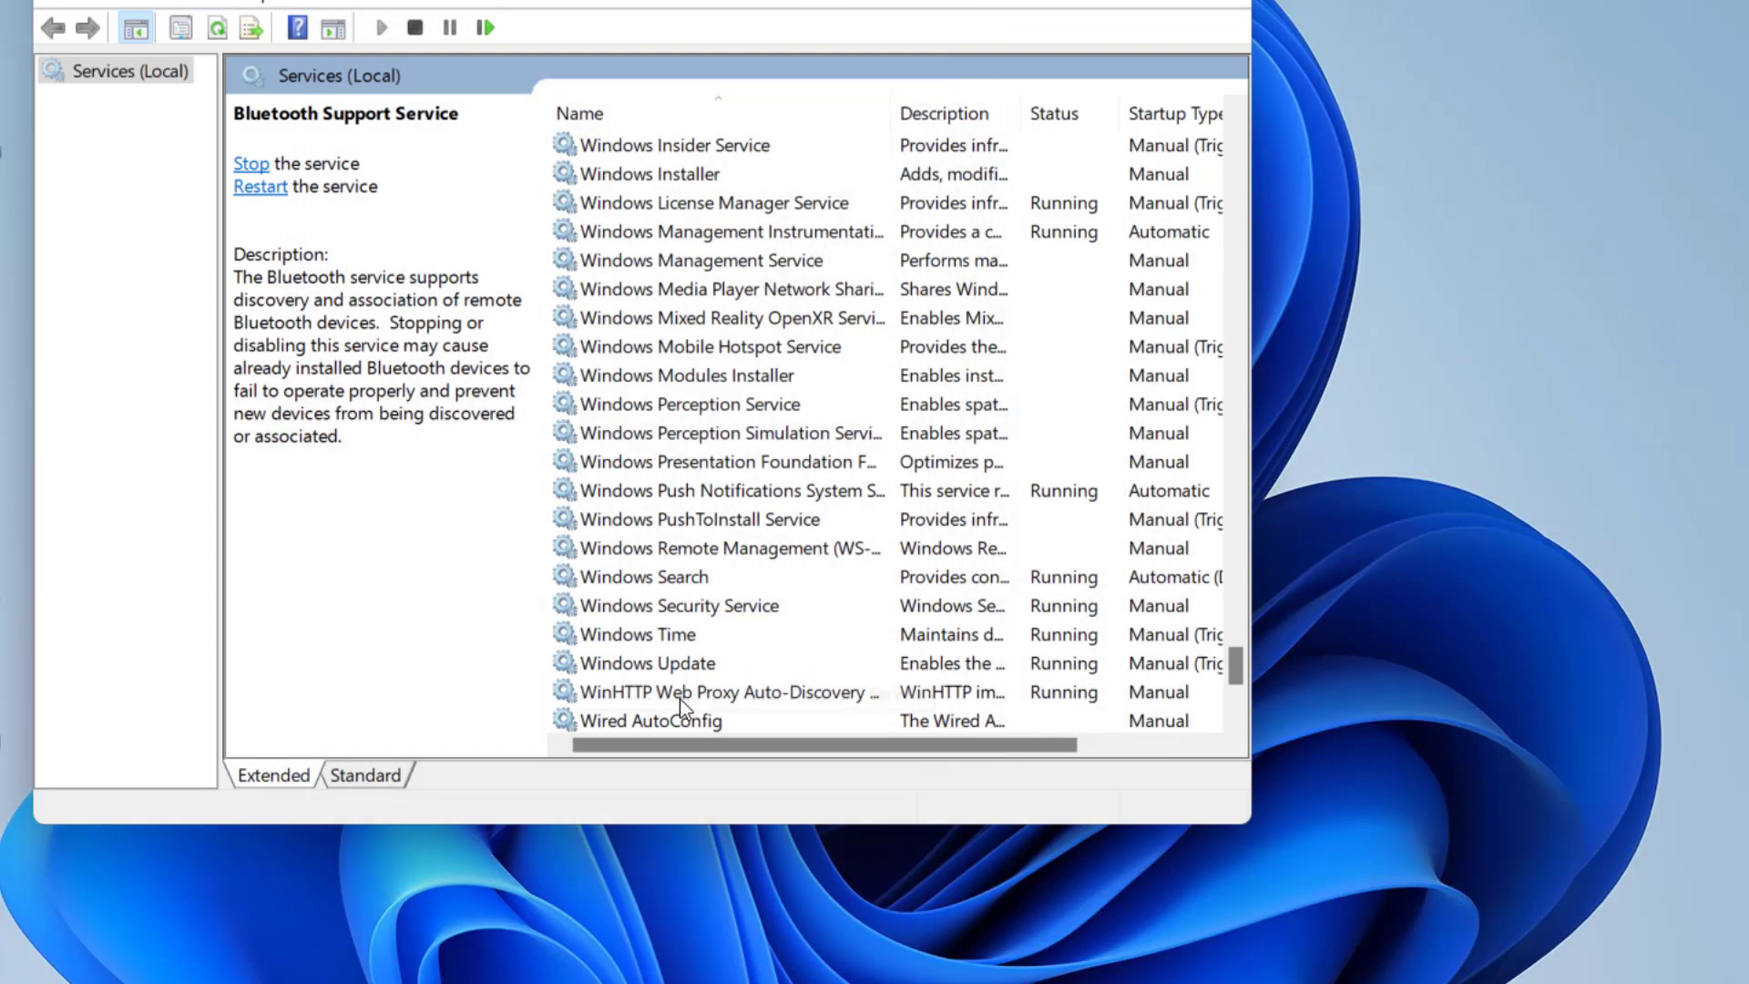
Step: Stop the Bluetooth Support Service, then start it again
left_click(625, 548)
key("b")
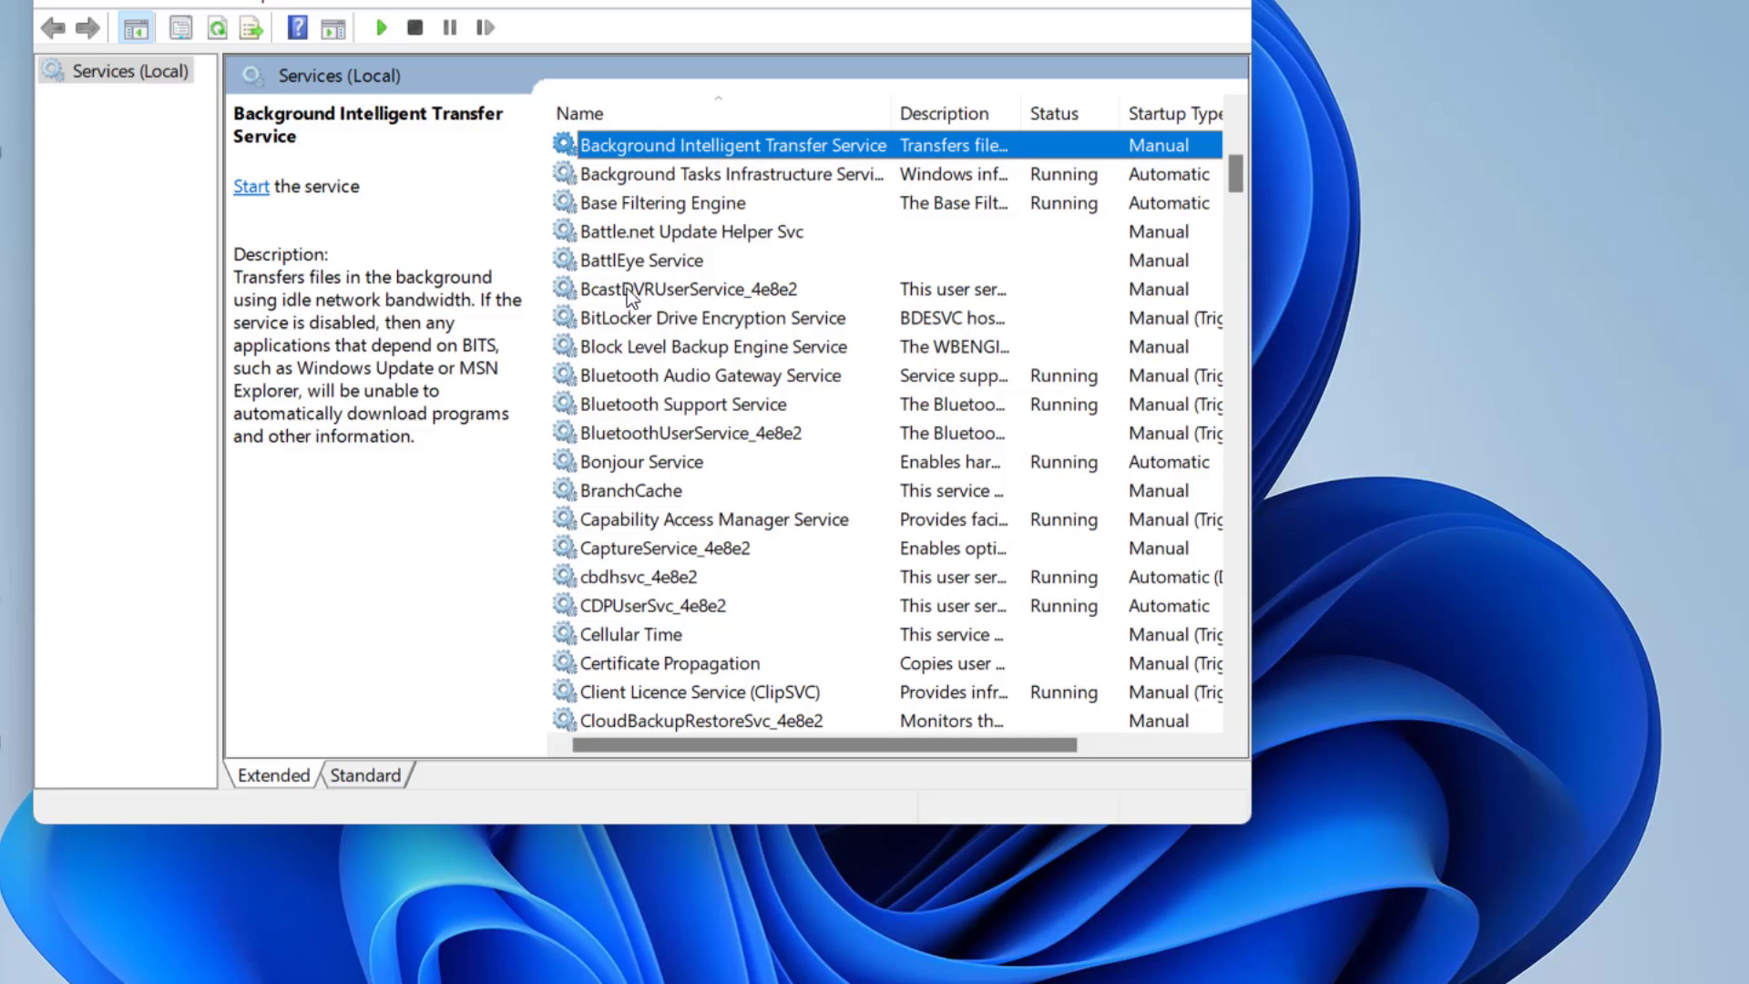
scroll(670, 259, "down", 2)
left_click(635, 239)
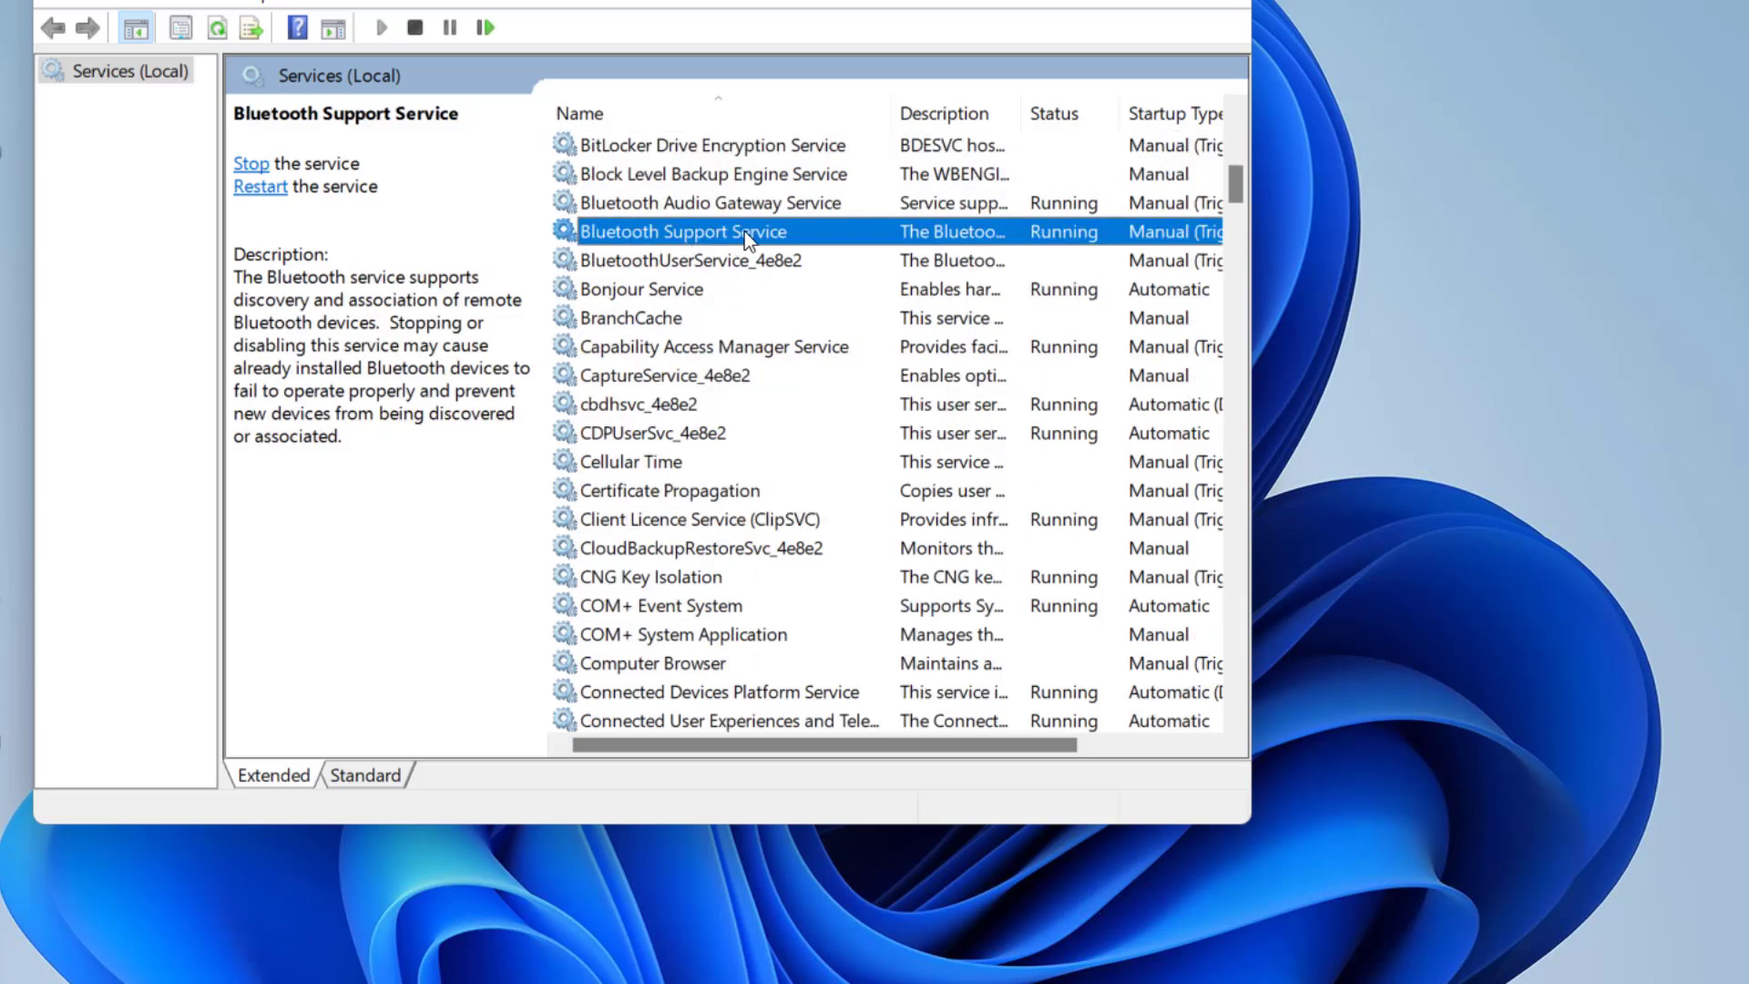
right_click(738, 238)
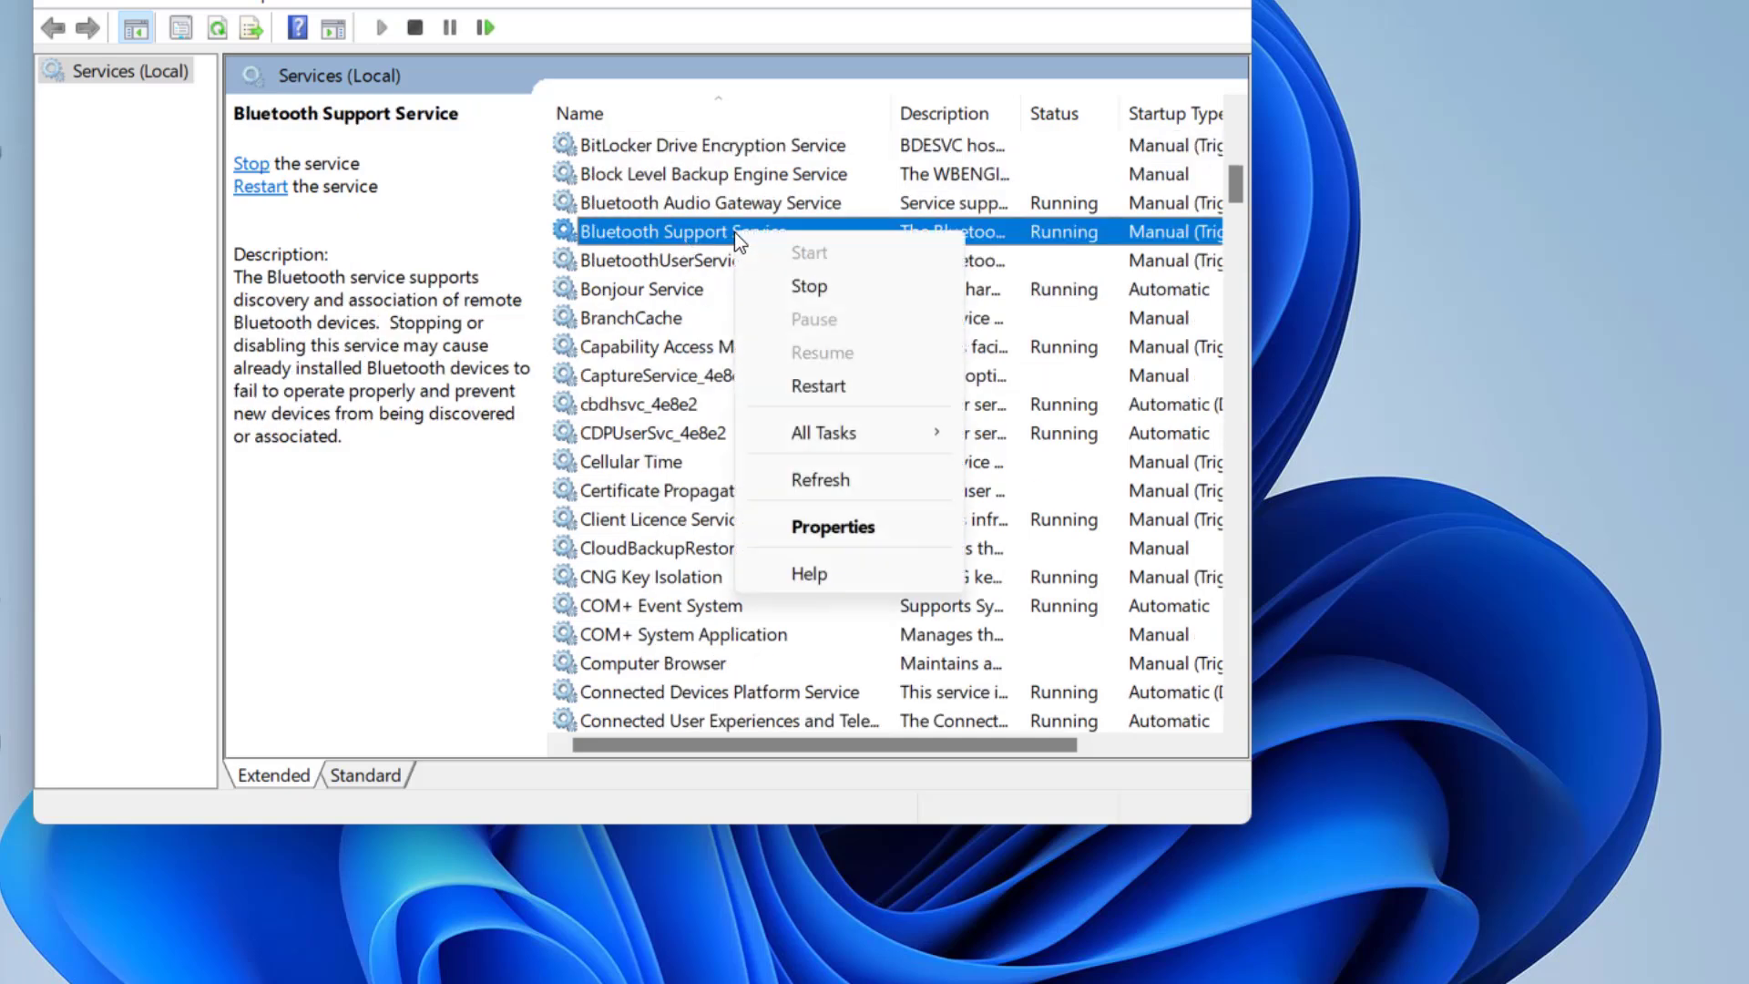
left_click(813, 288)
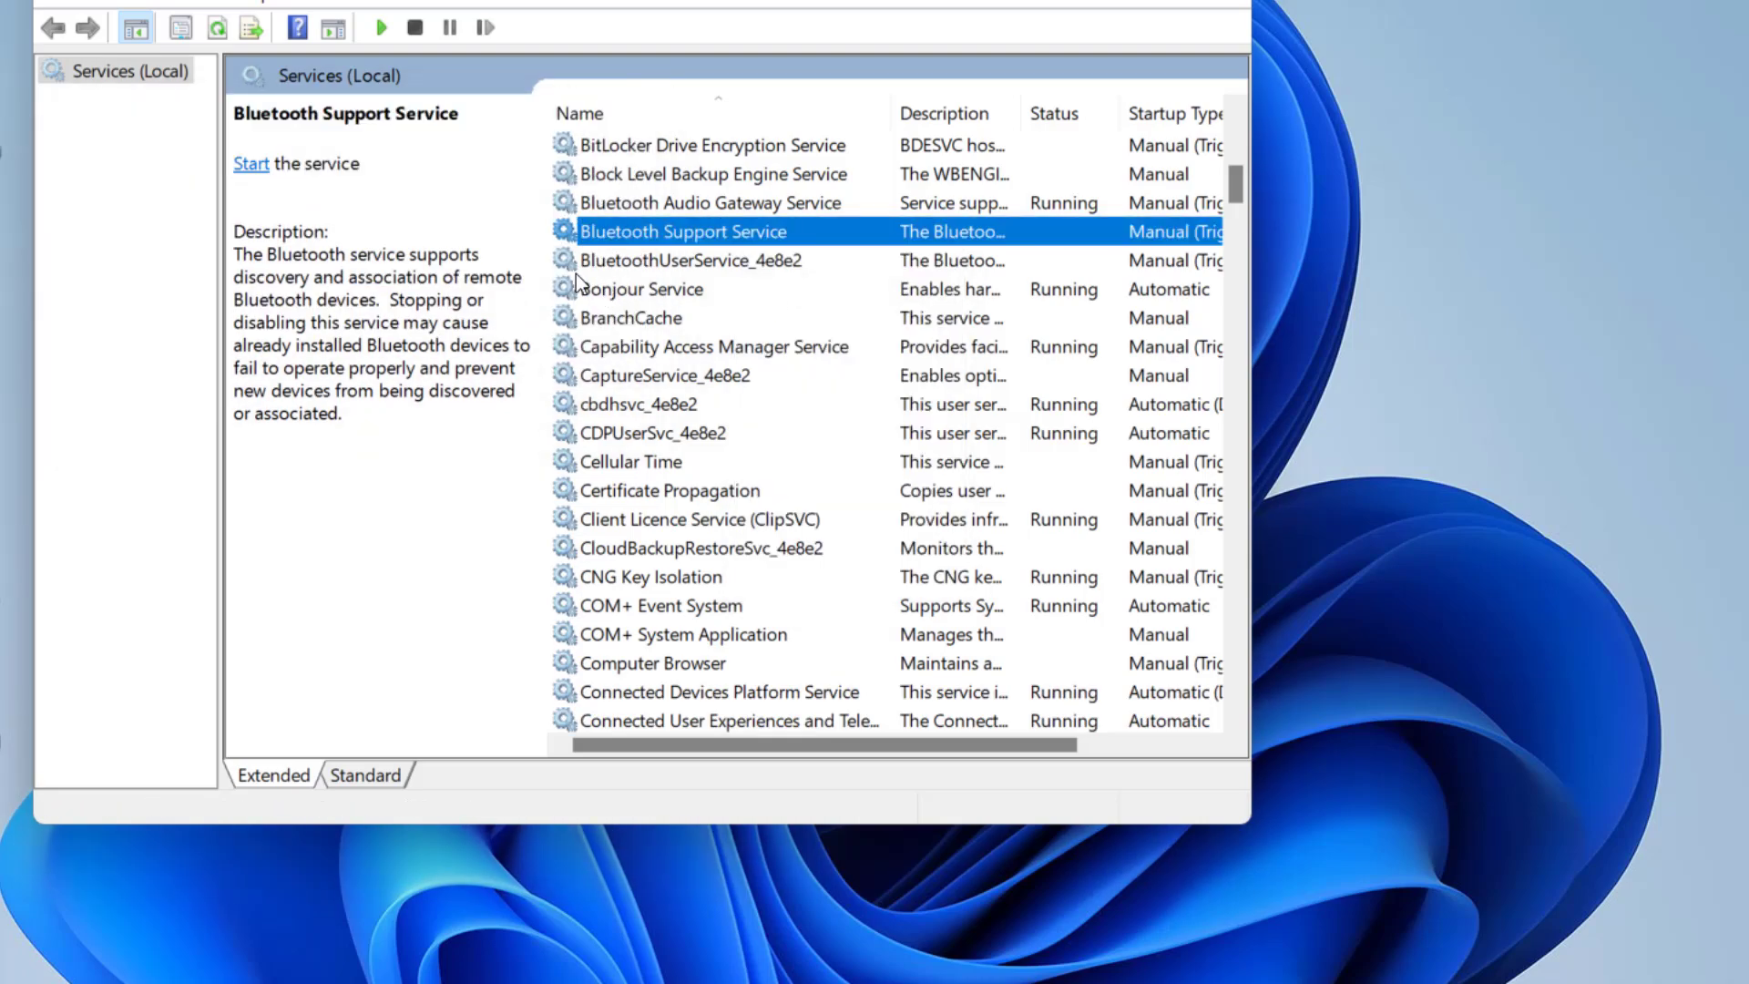
right_click(707, 233)
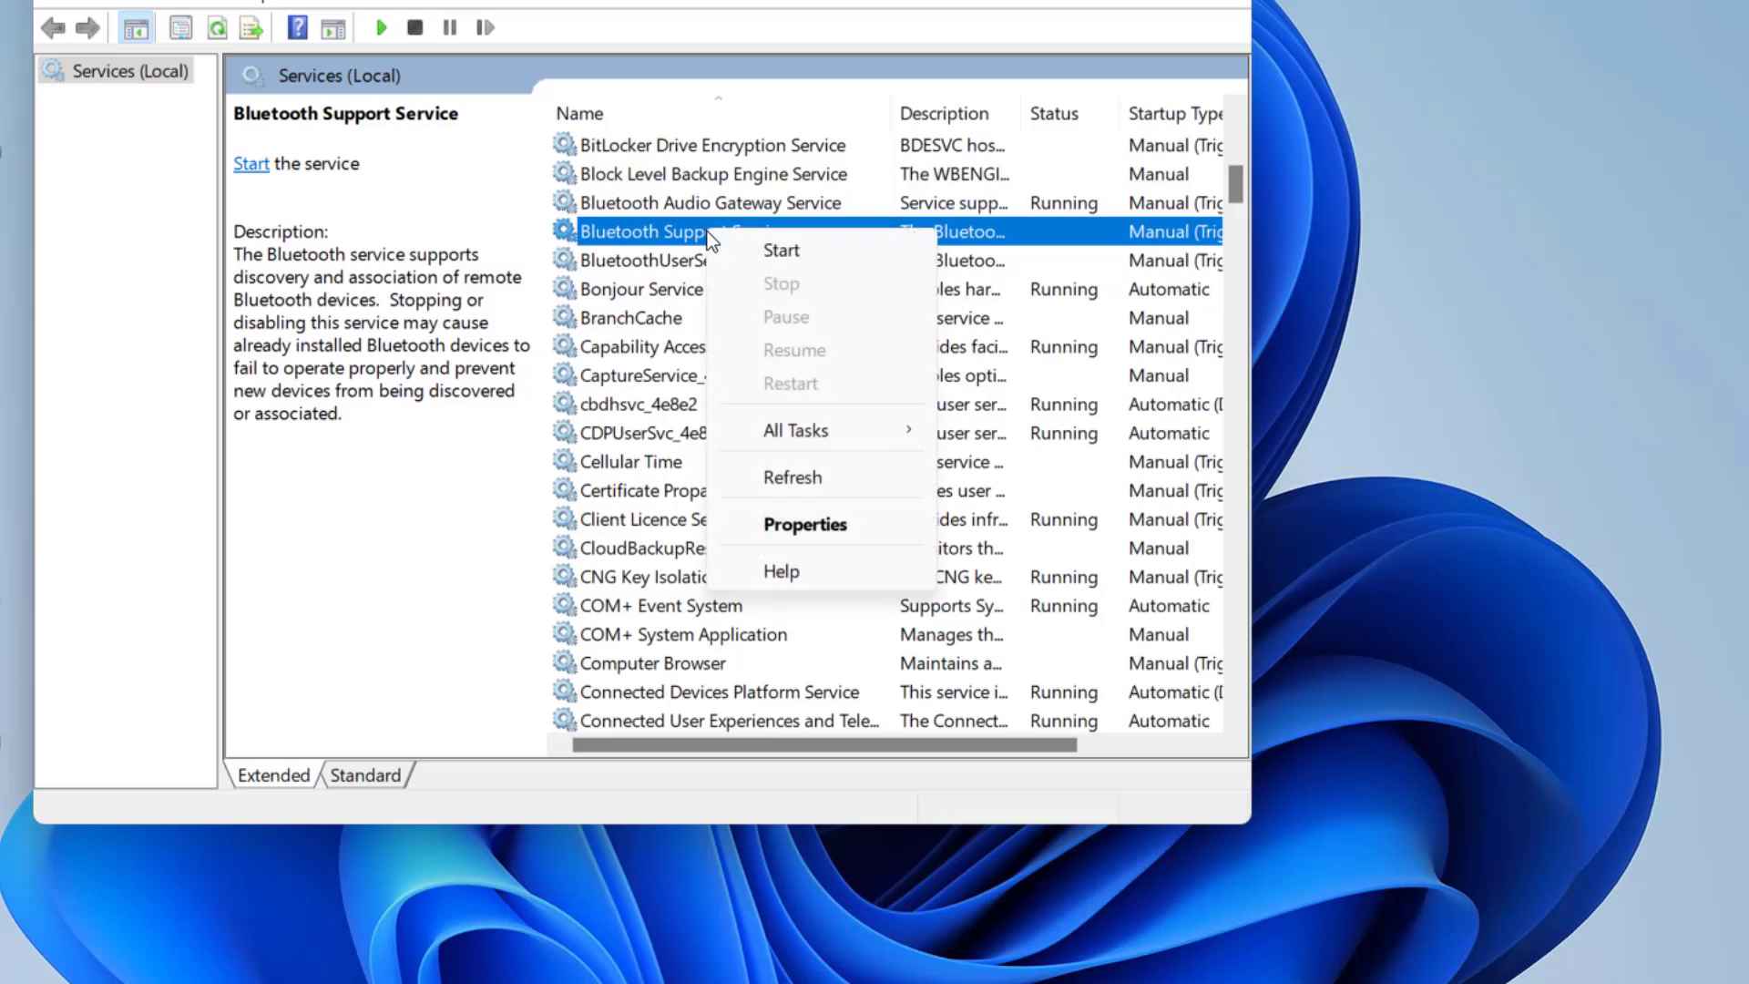
left_click(763, 258)
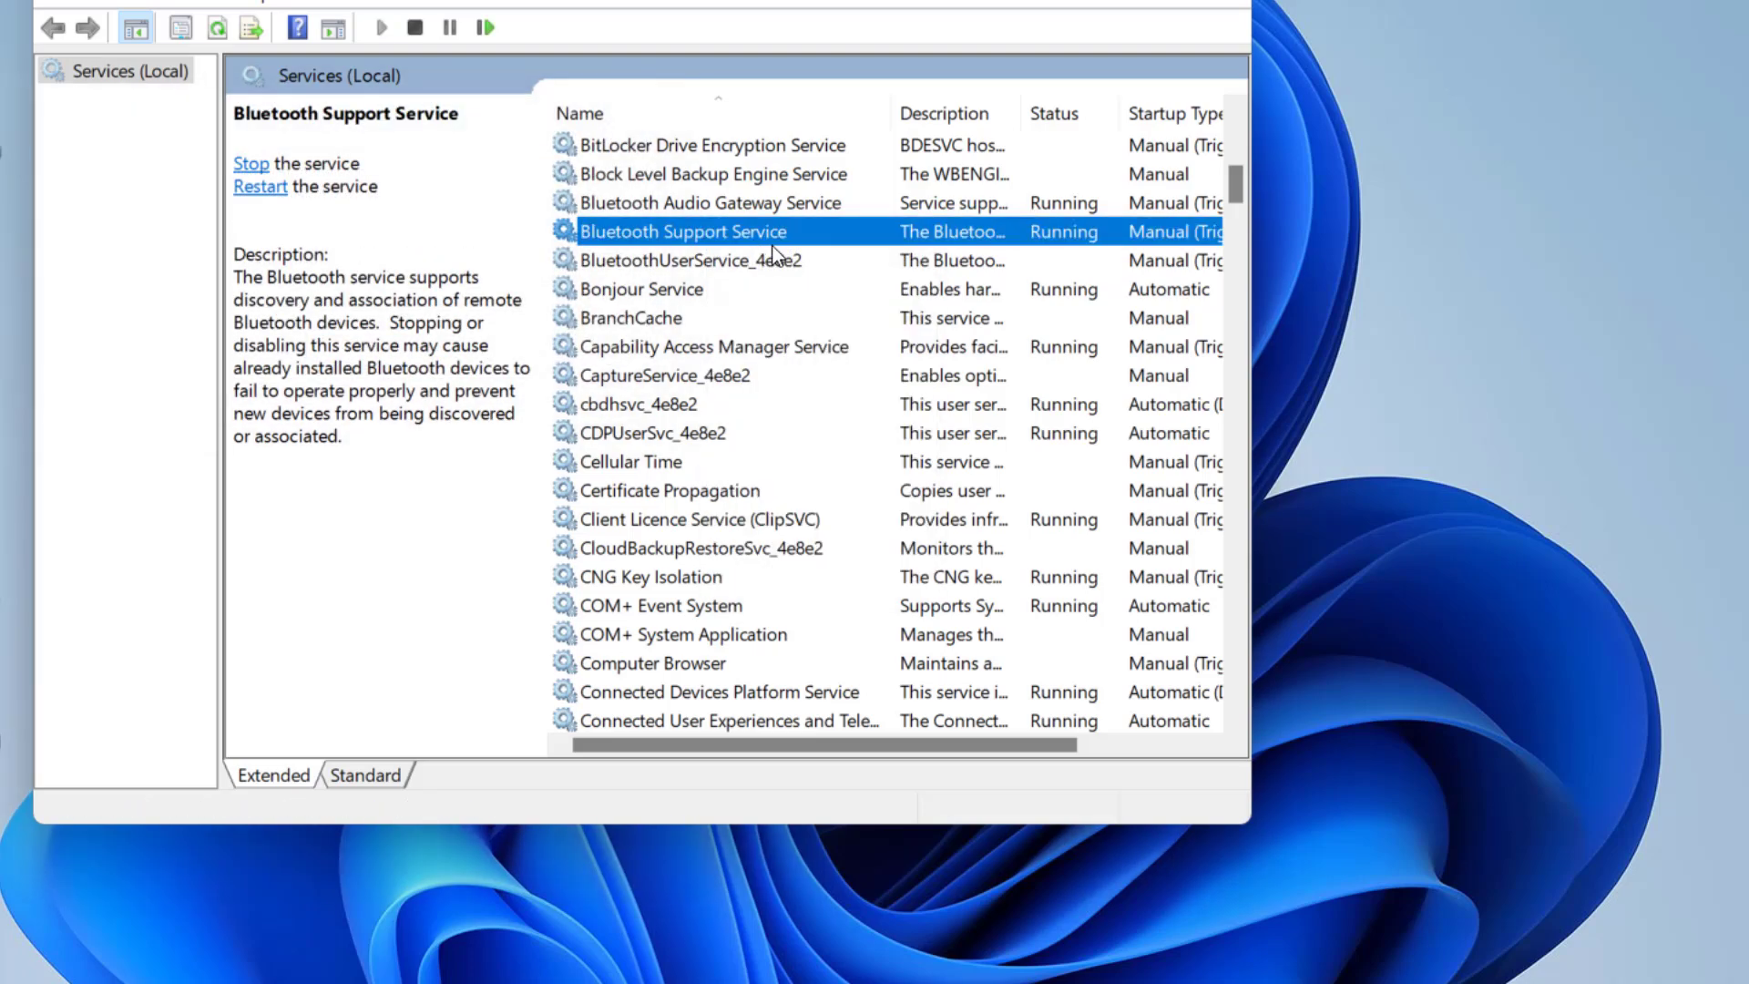
Step: Inspect the Bluetooth Audio Gateway Service and BluetoothUserService_4e8e2 entries
left_click(701, 203)
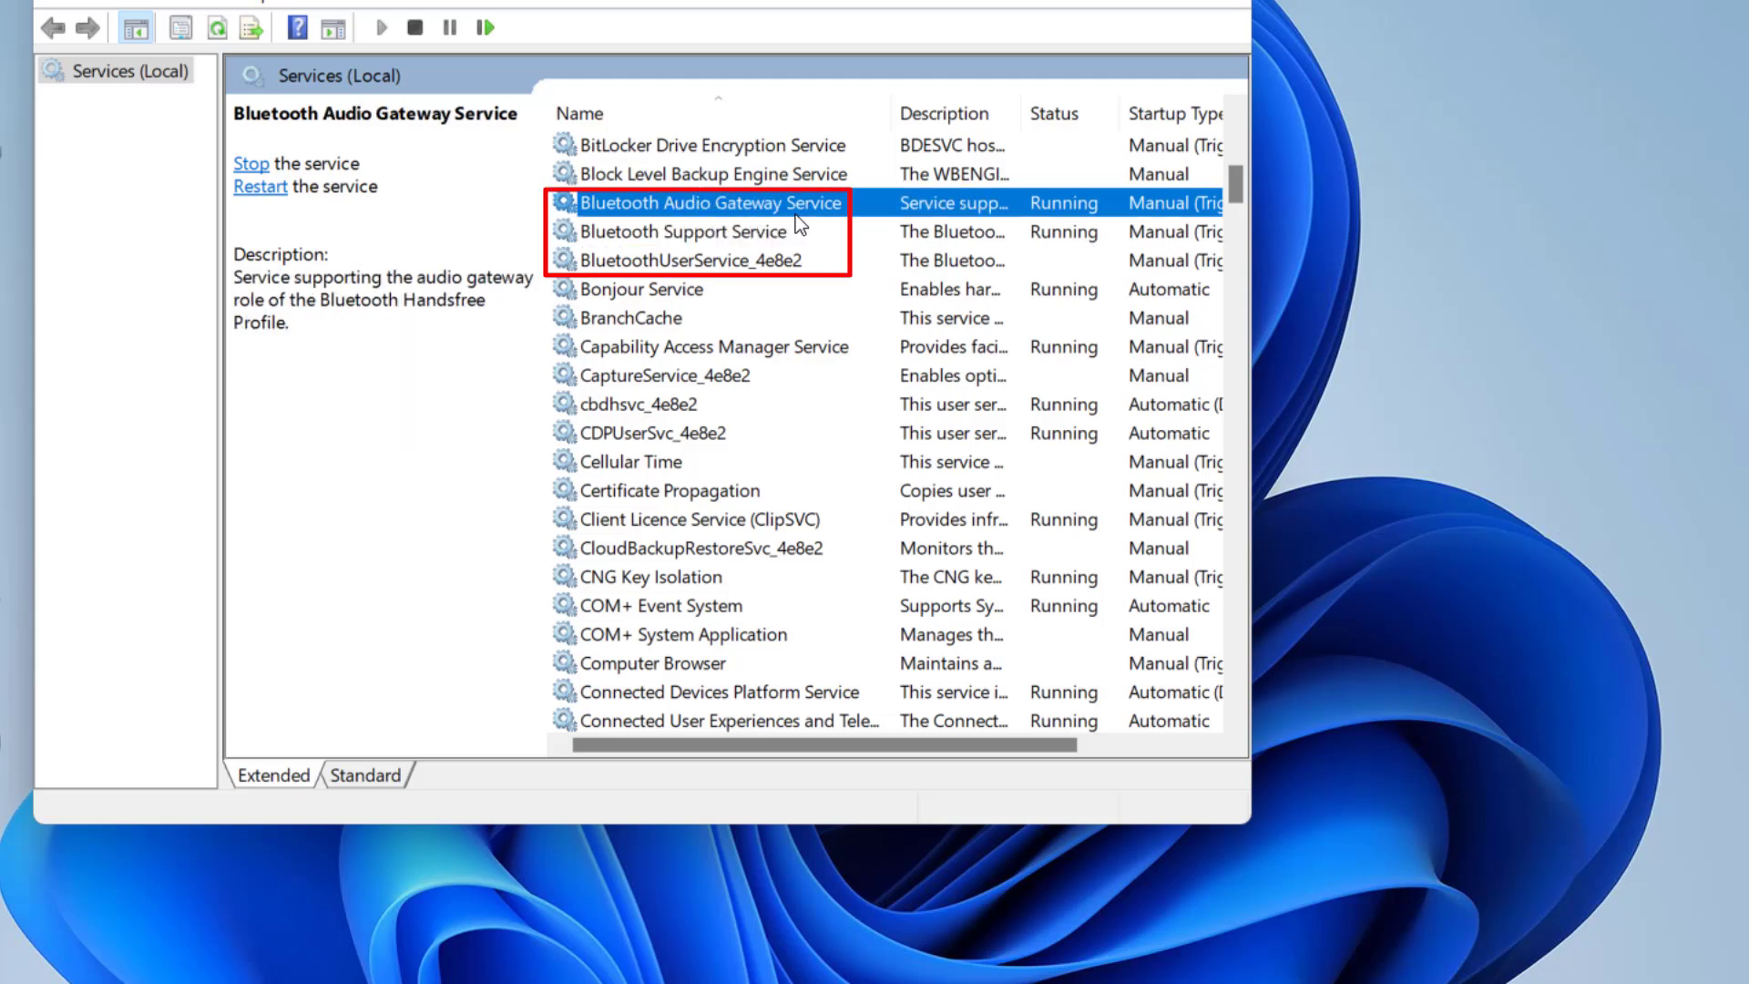
left_click(676, 263)
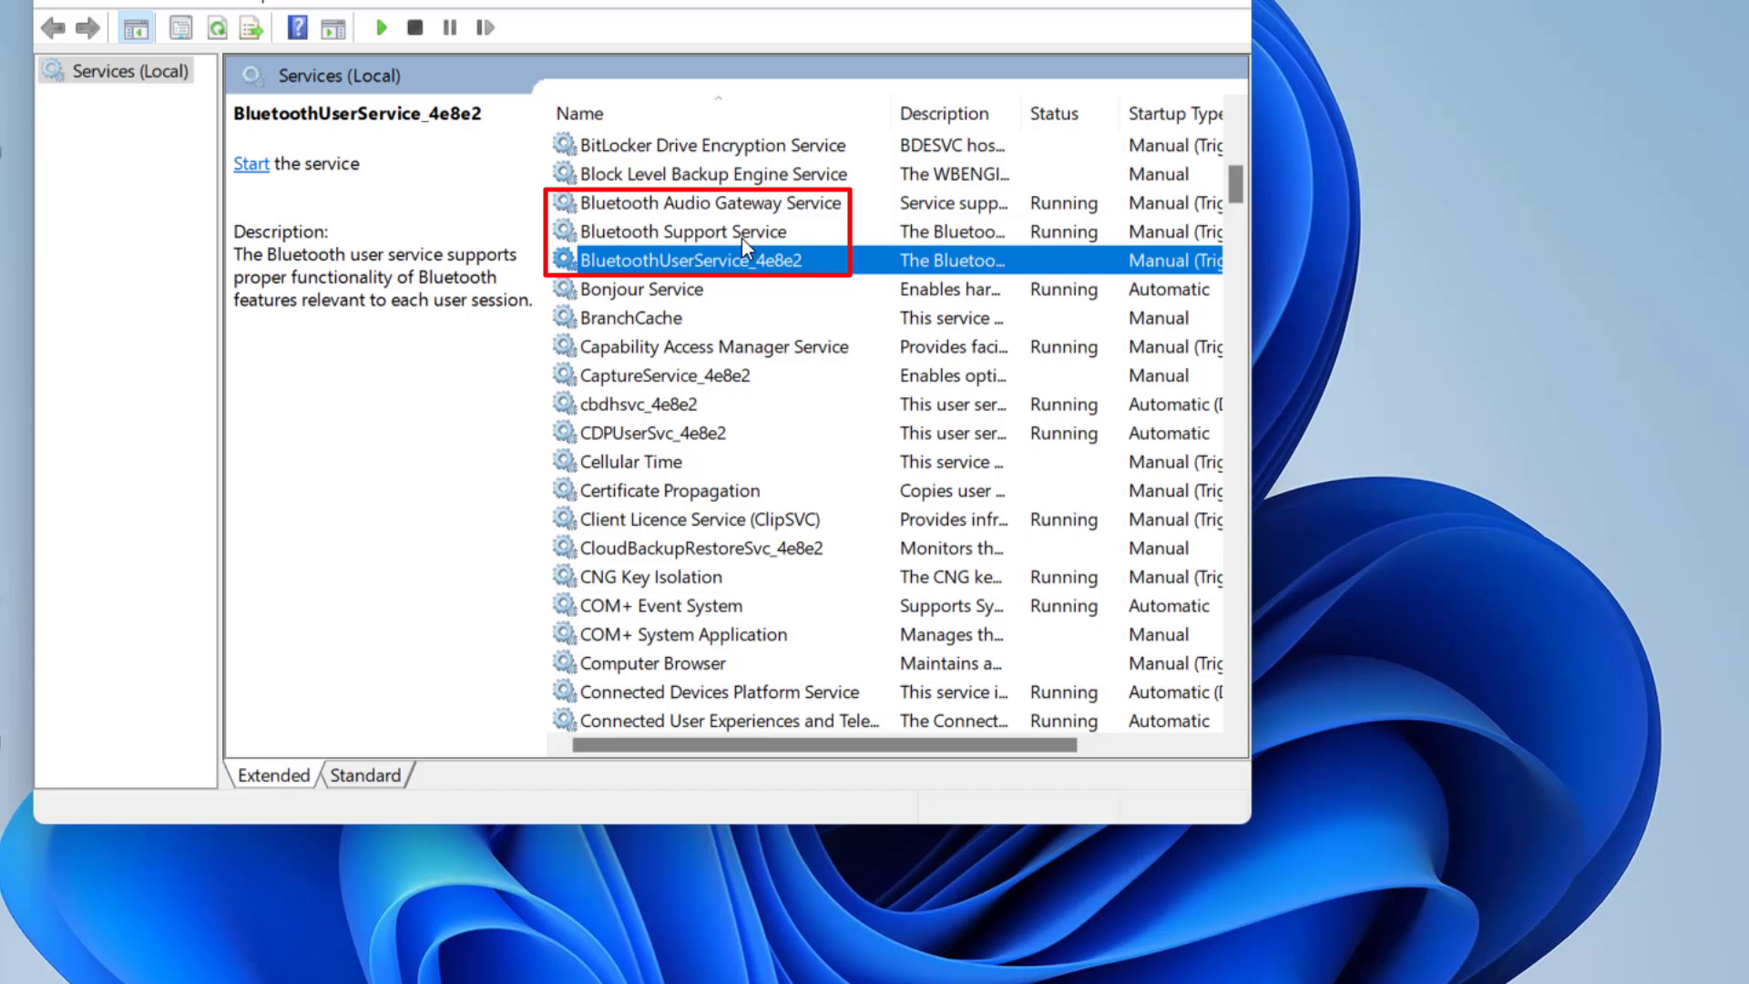
key("Up")
key("Up")
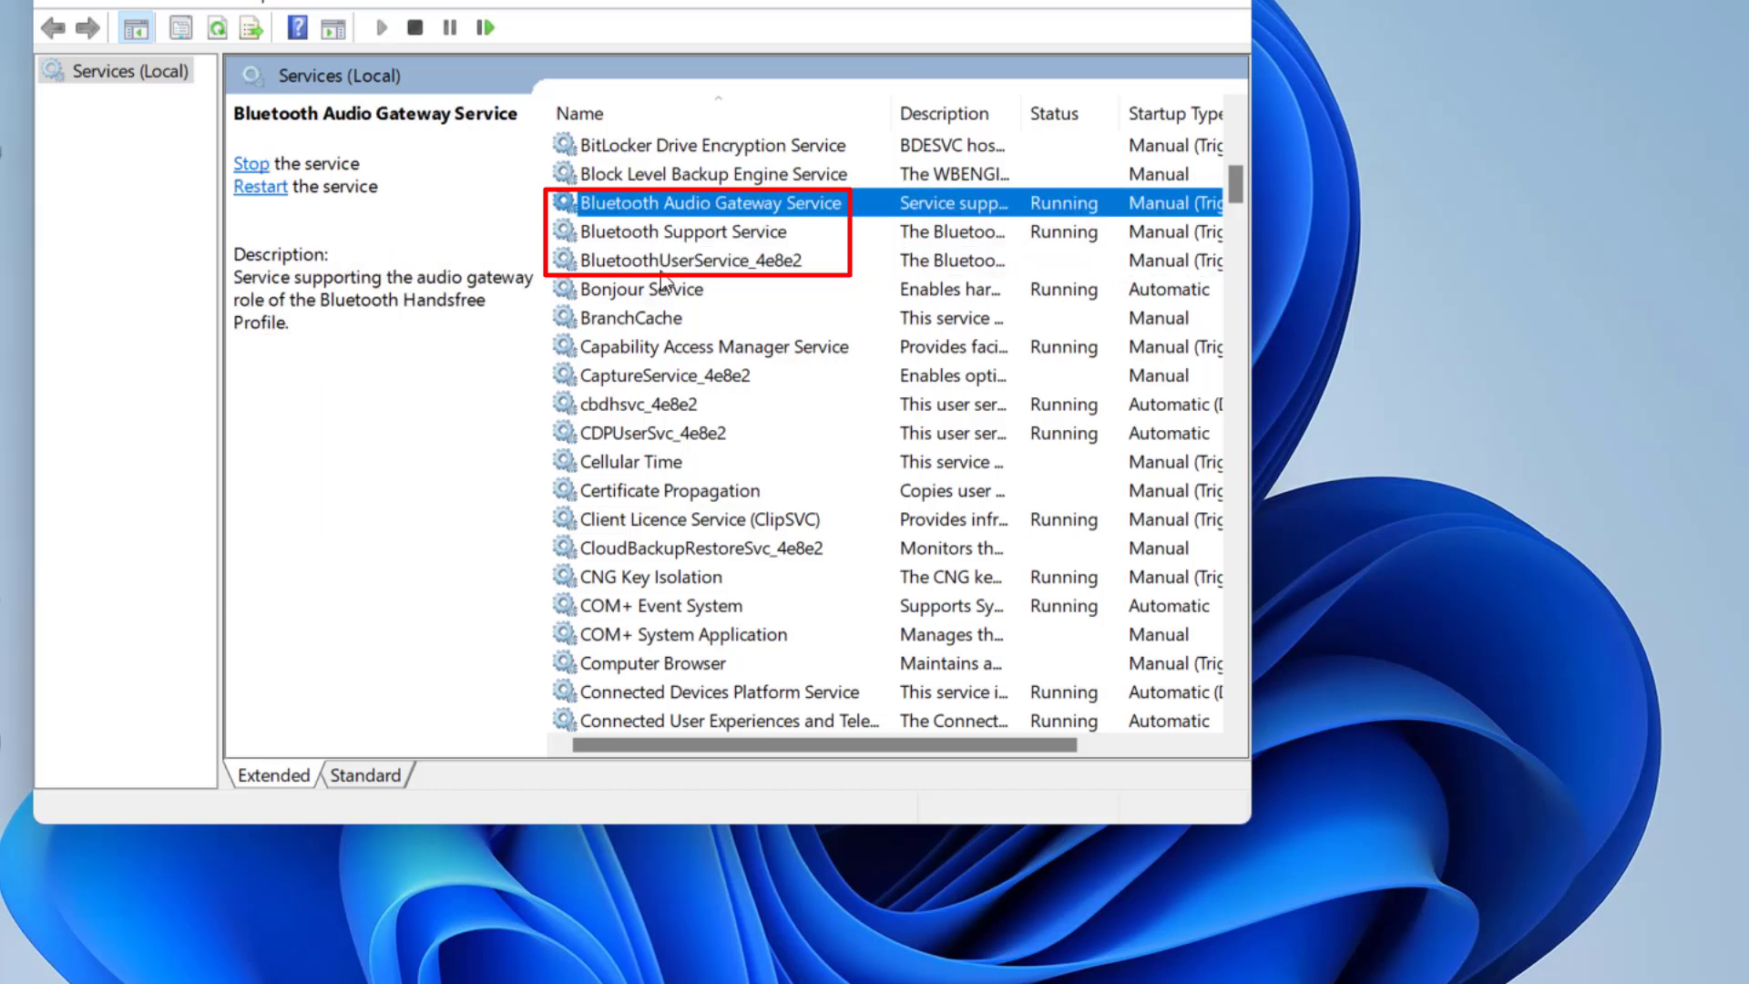
left_click(690, 265)
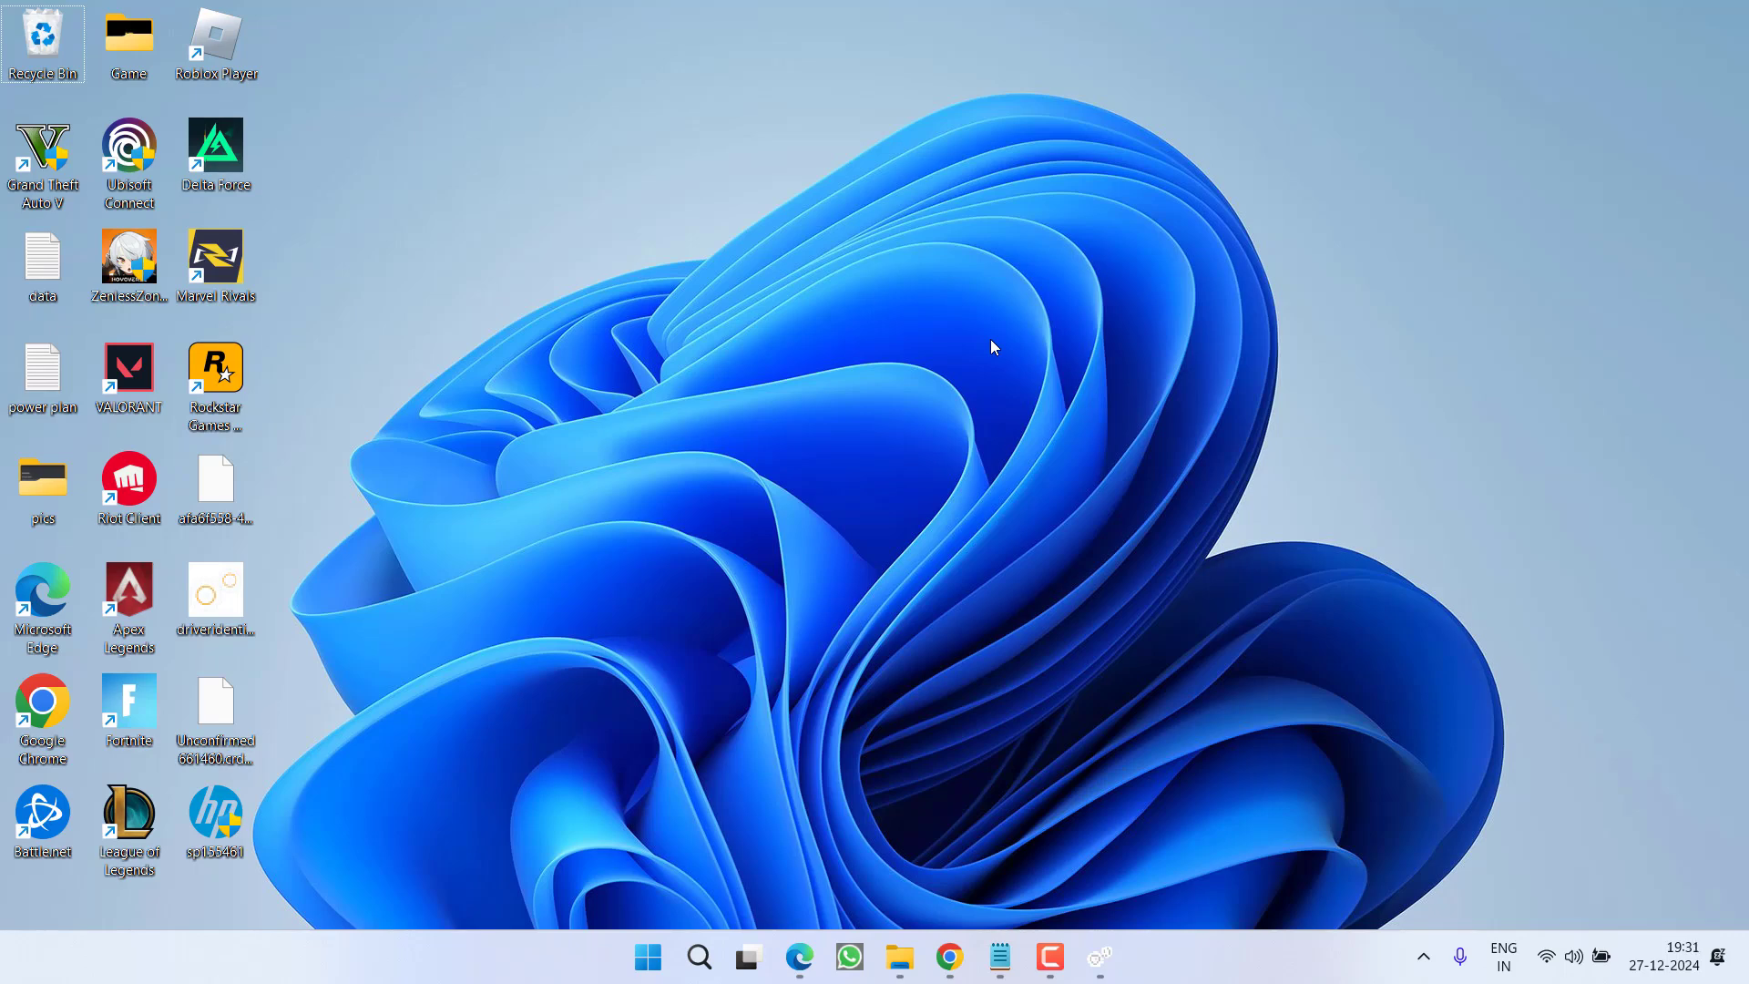
Step: Launch Event Viewer and expand Applications and Services Logs > Microsoft > Windows
left_click(655, 961)
type("event")
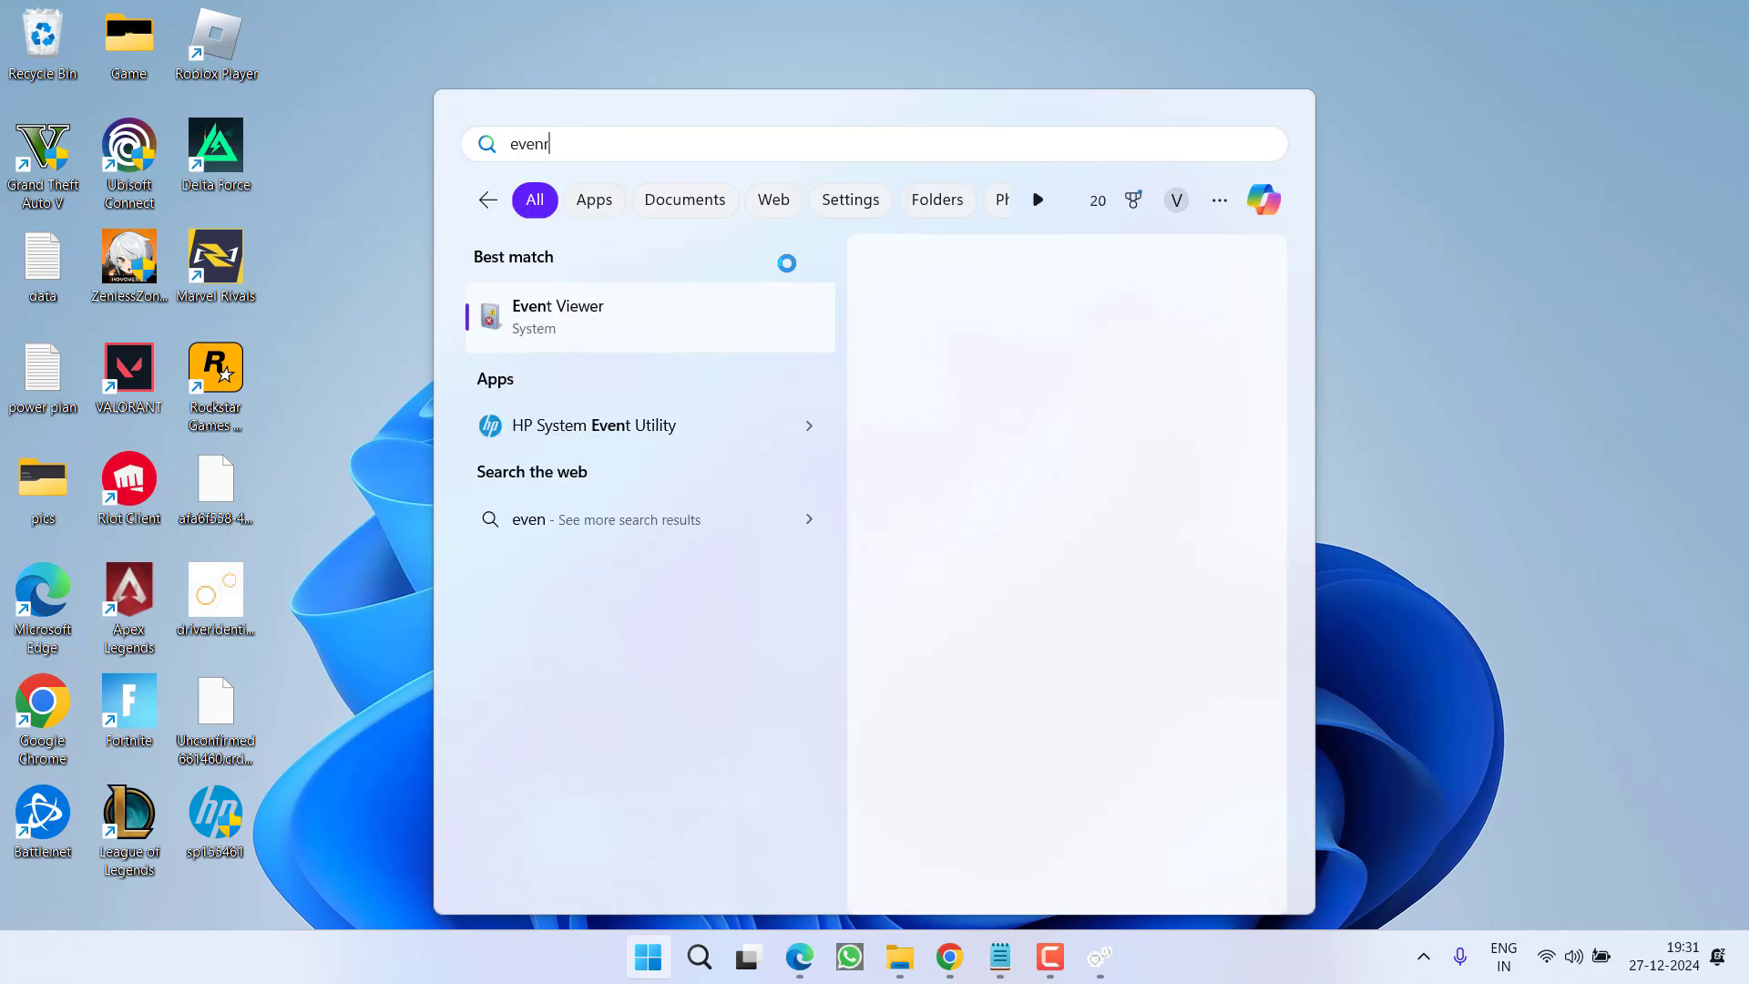
left_click(614, 319)
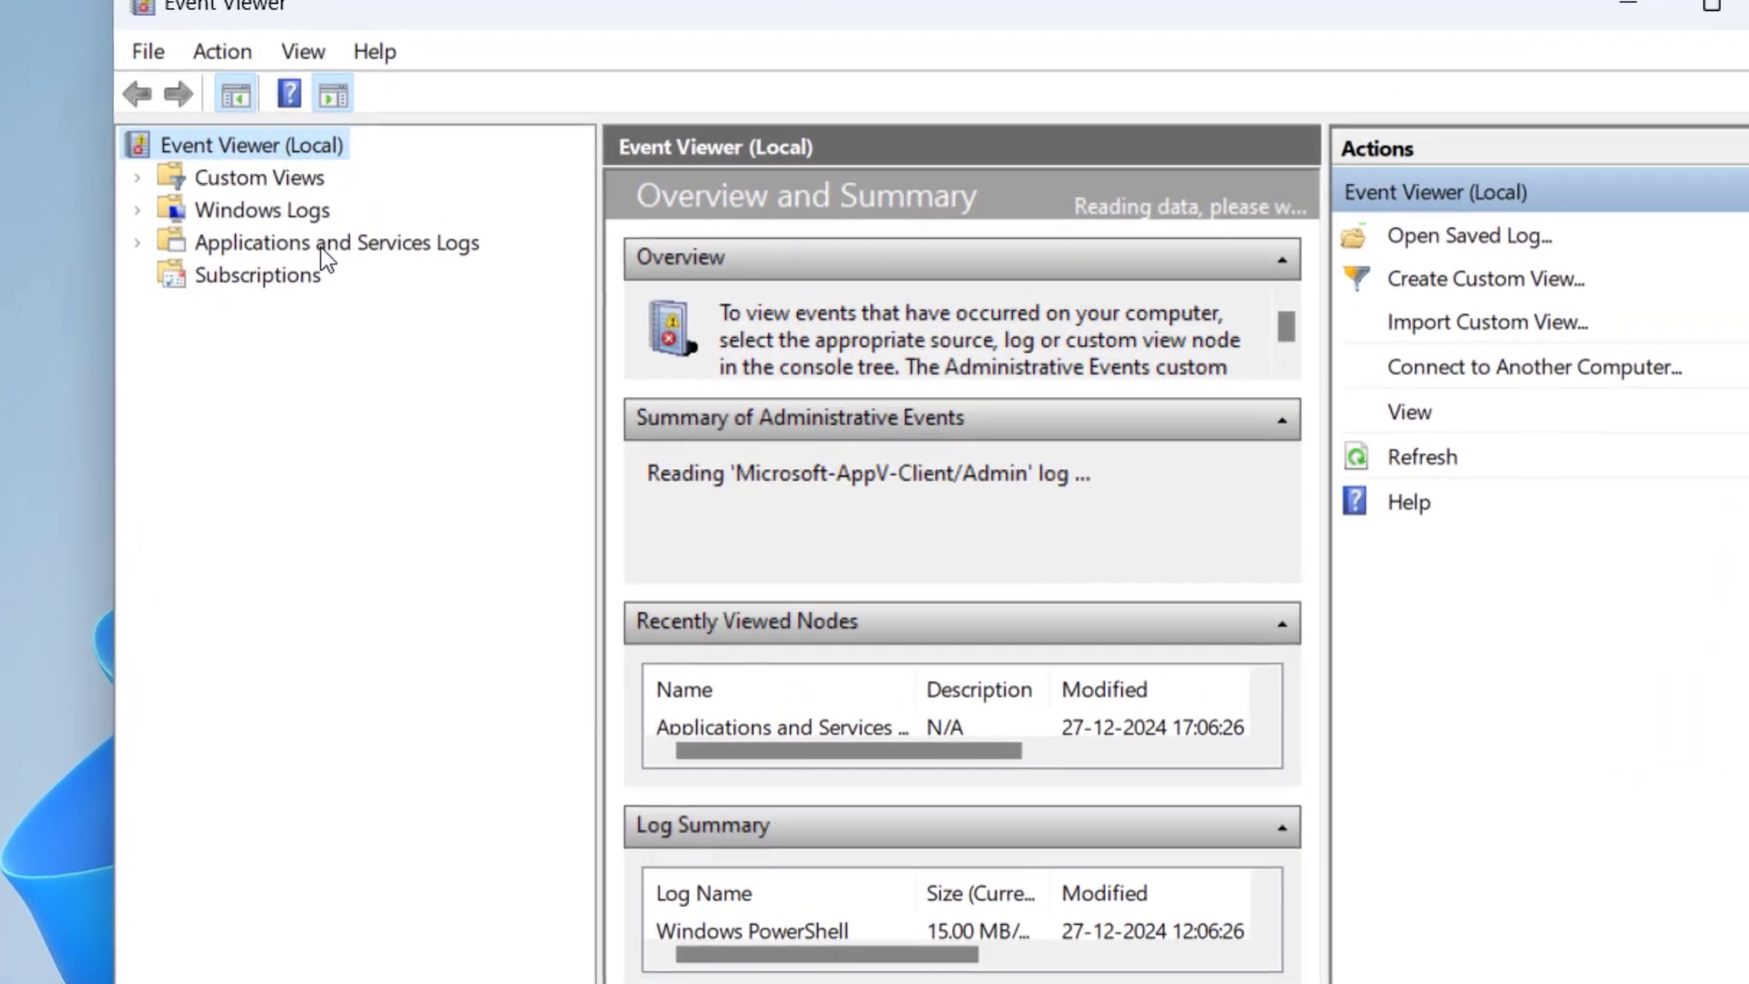
left_click(430, 223)
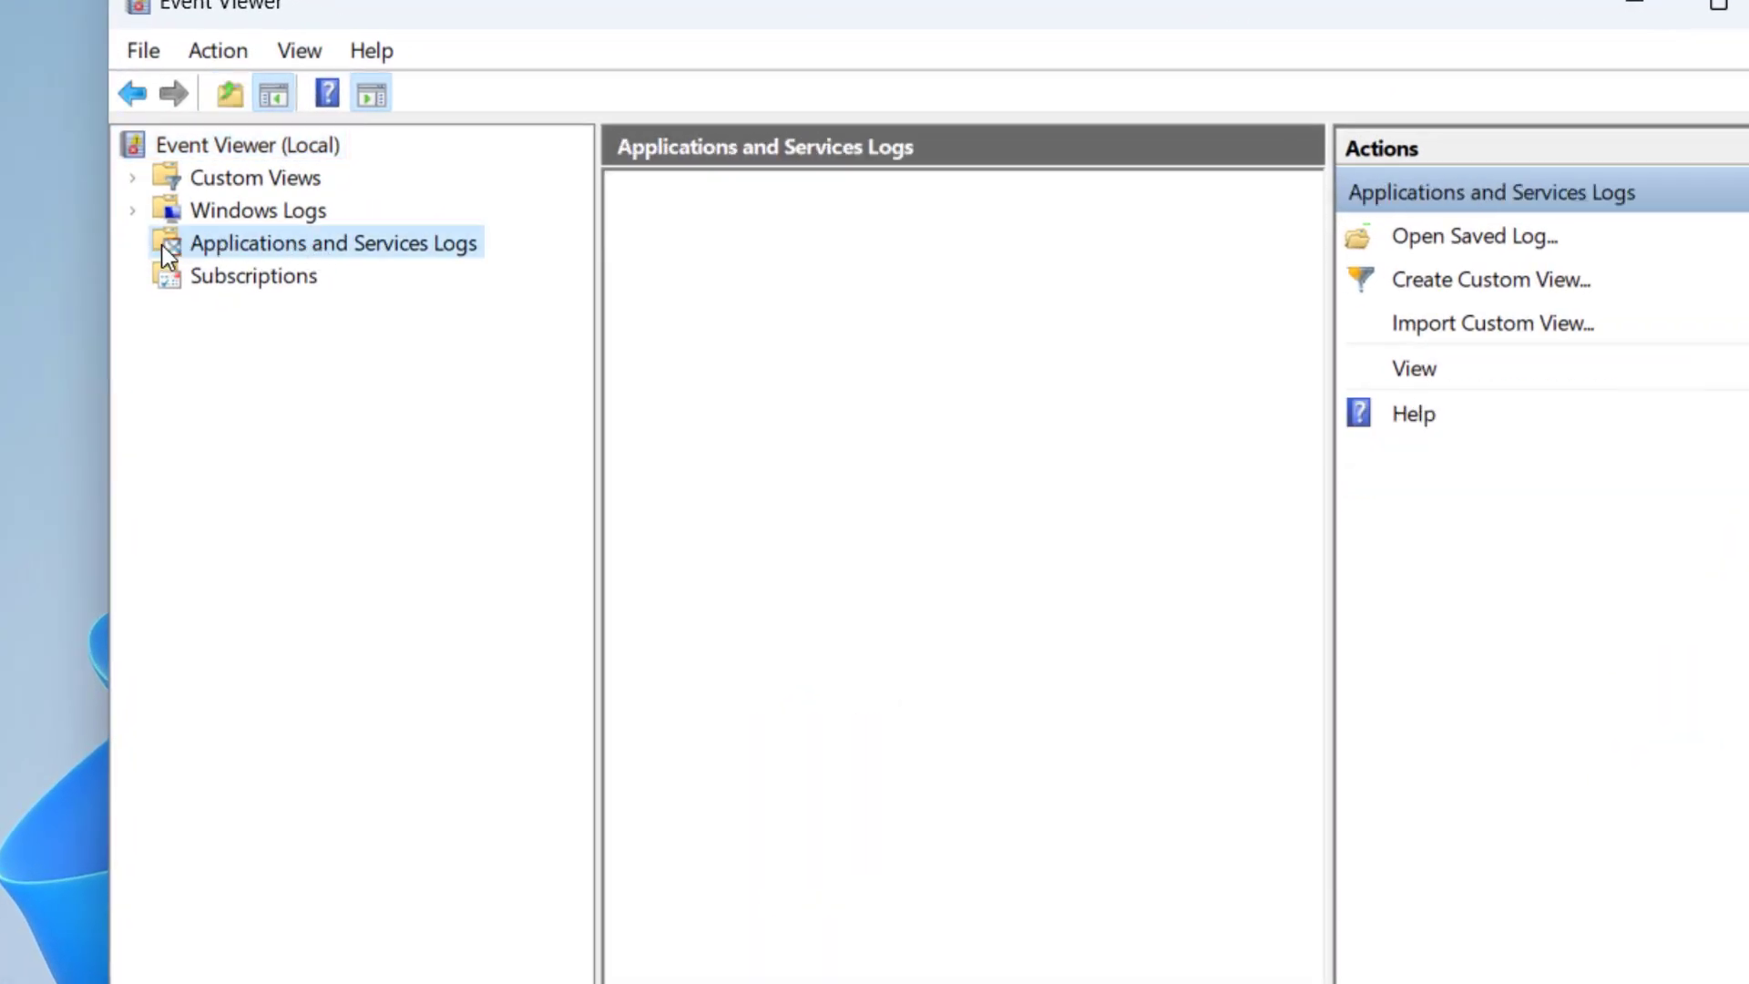
left_click(134, 243)
left_click(222, 438)
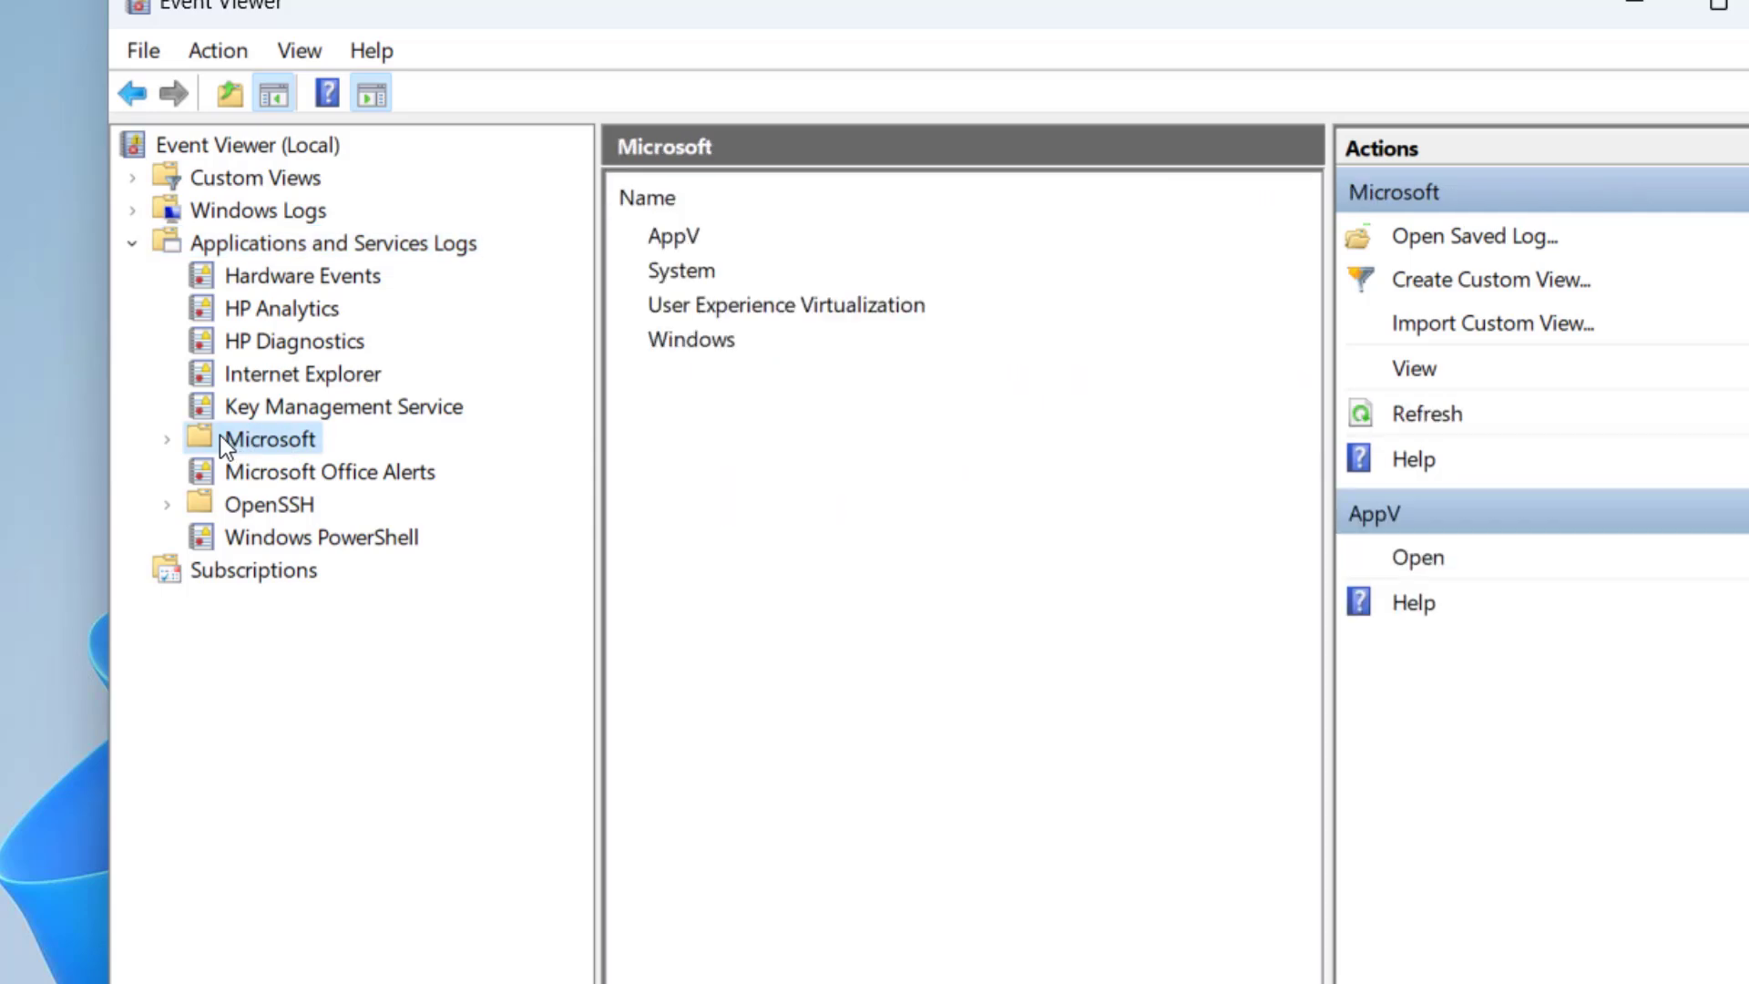
left_click(167, 439)
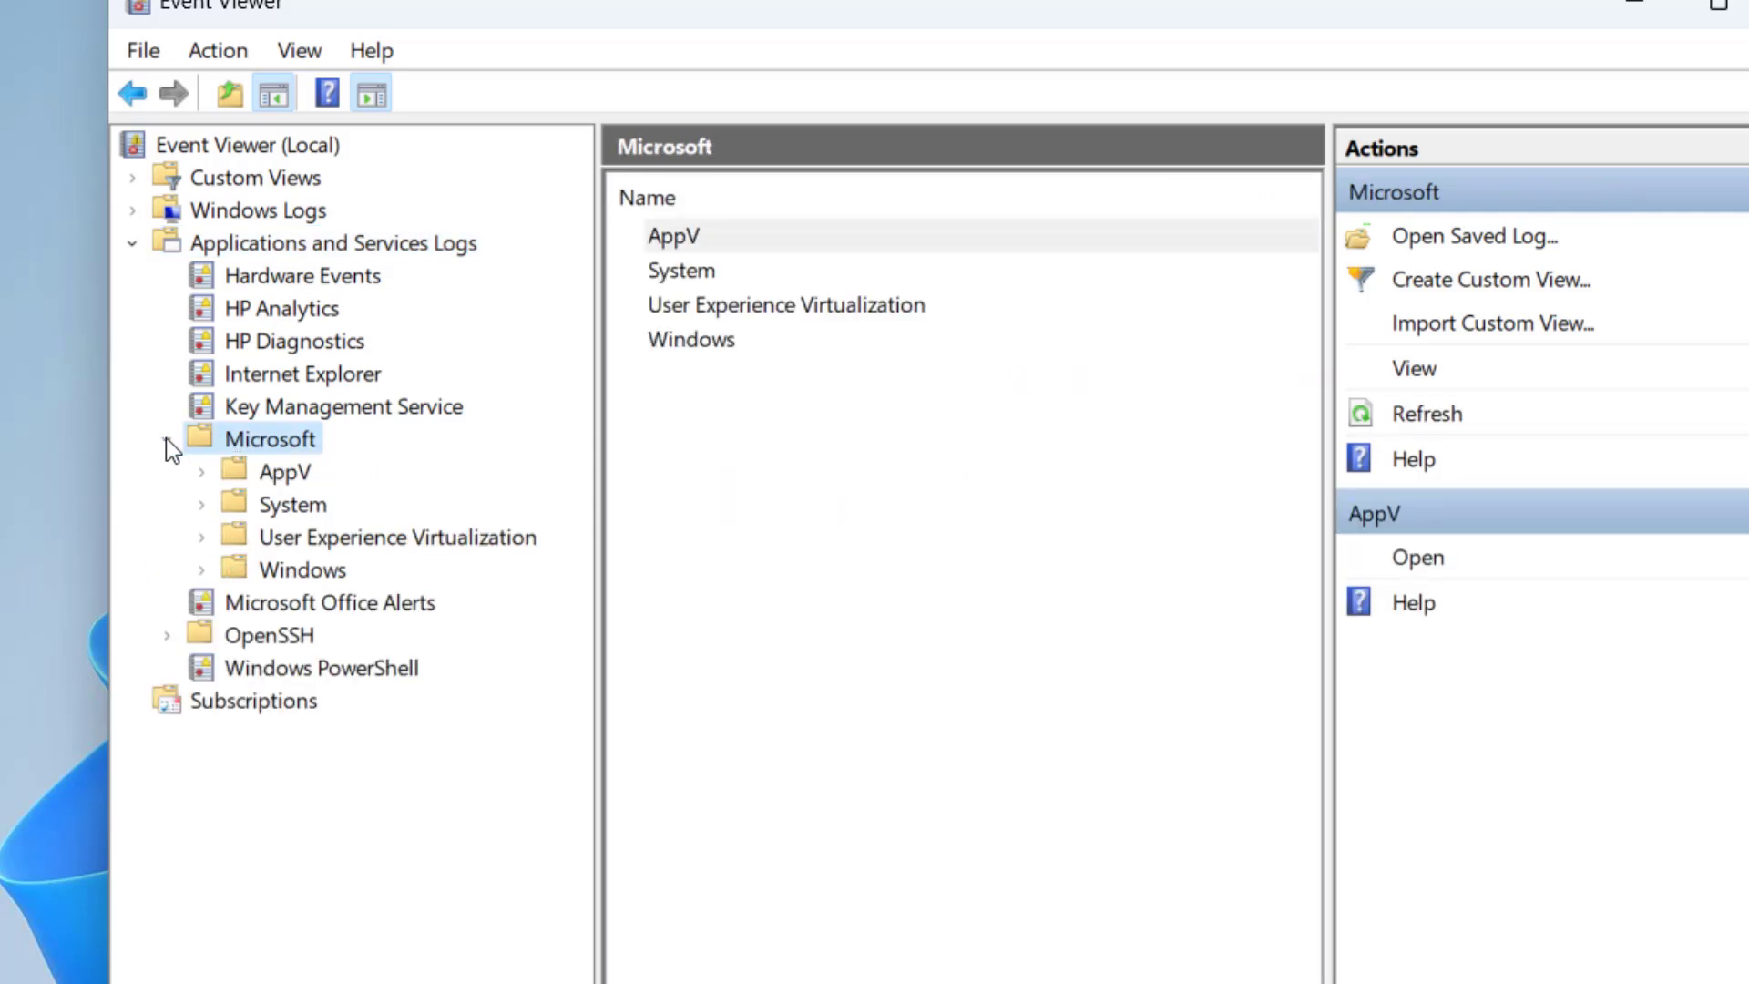
left_click(249, 564)
left_click(201, 568)
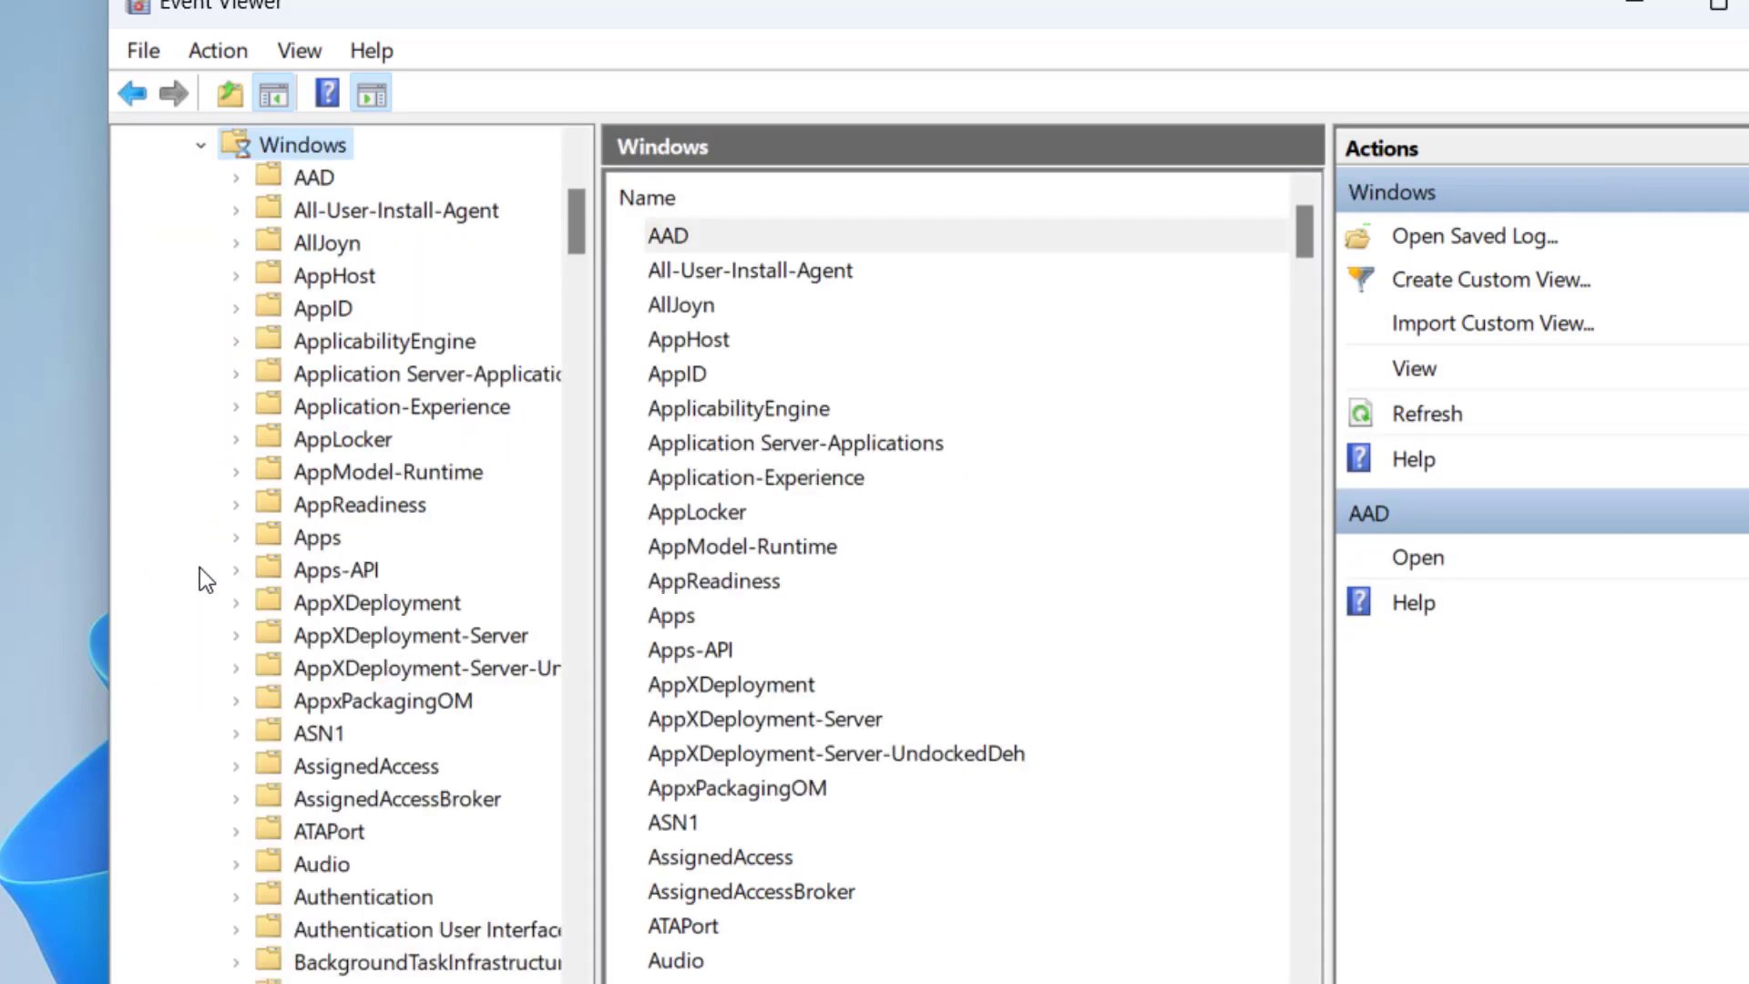
Step: Show the events in the Bluetooth-Policy Operational log
left_click(325, 568)
key("b")
scroll(336, 603, "down", 4)
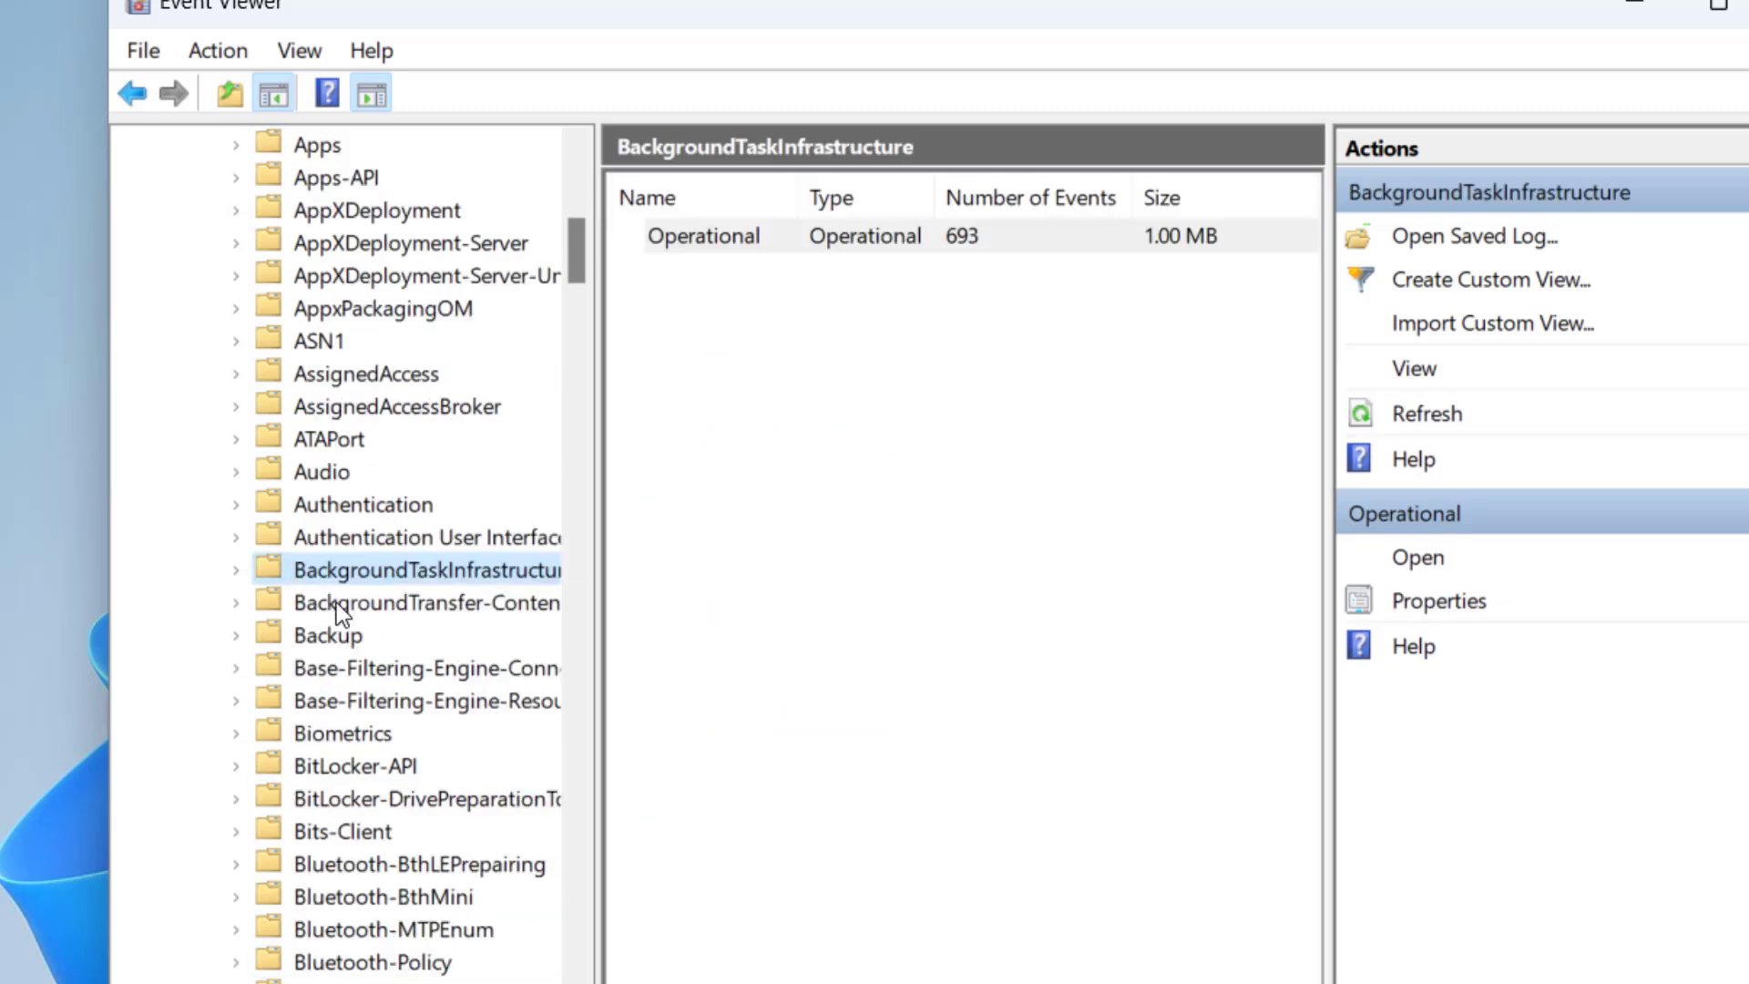
scroll(336, 603, "down", 3)
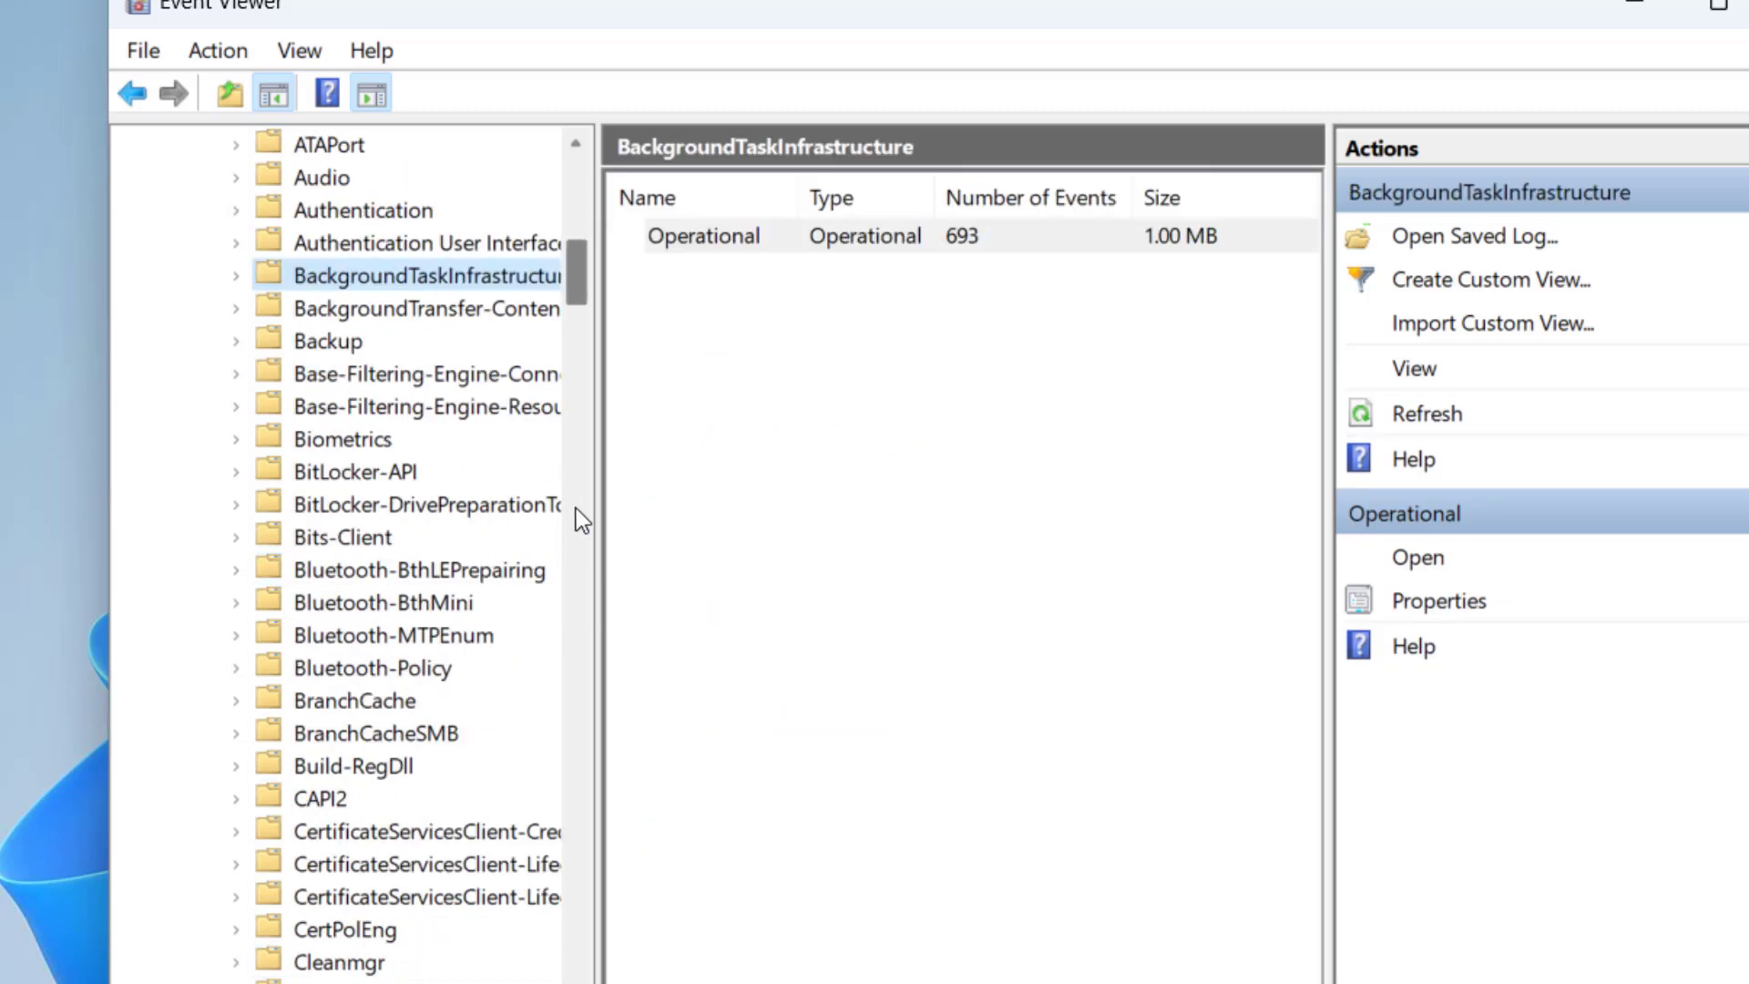
left_click(414, 666)
scroll(324, 504, "down", 2)
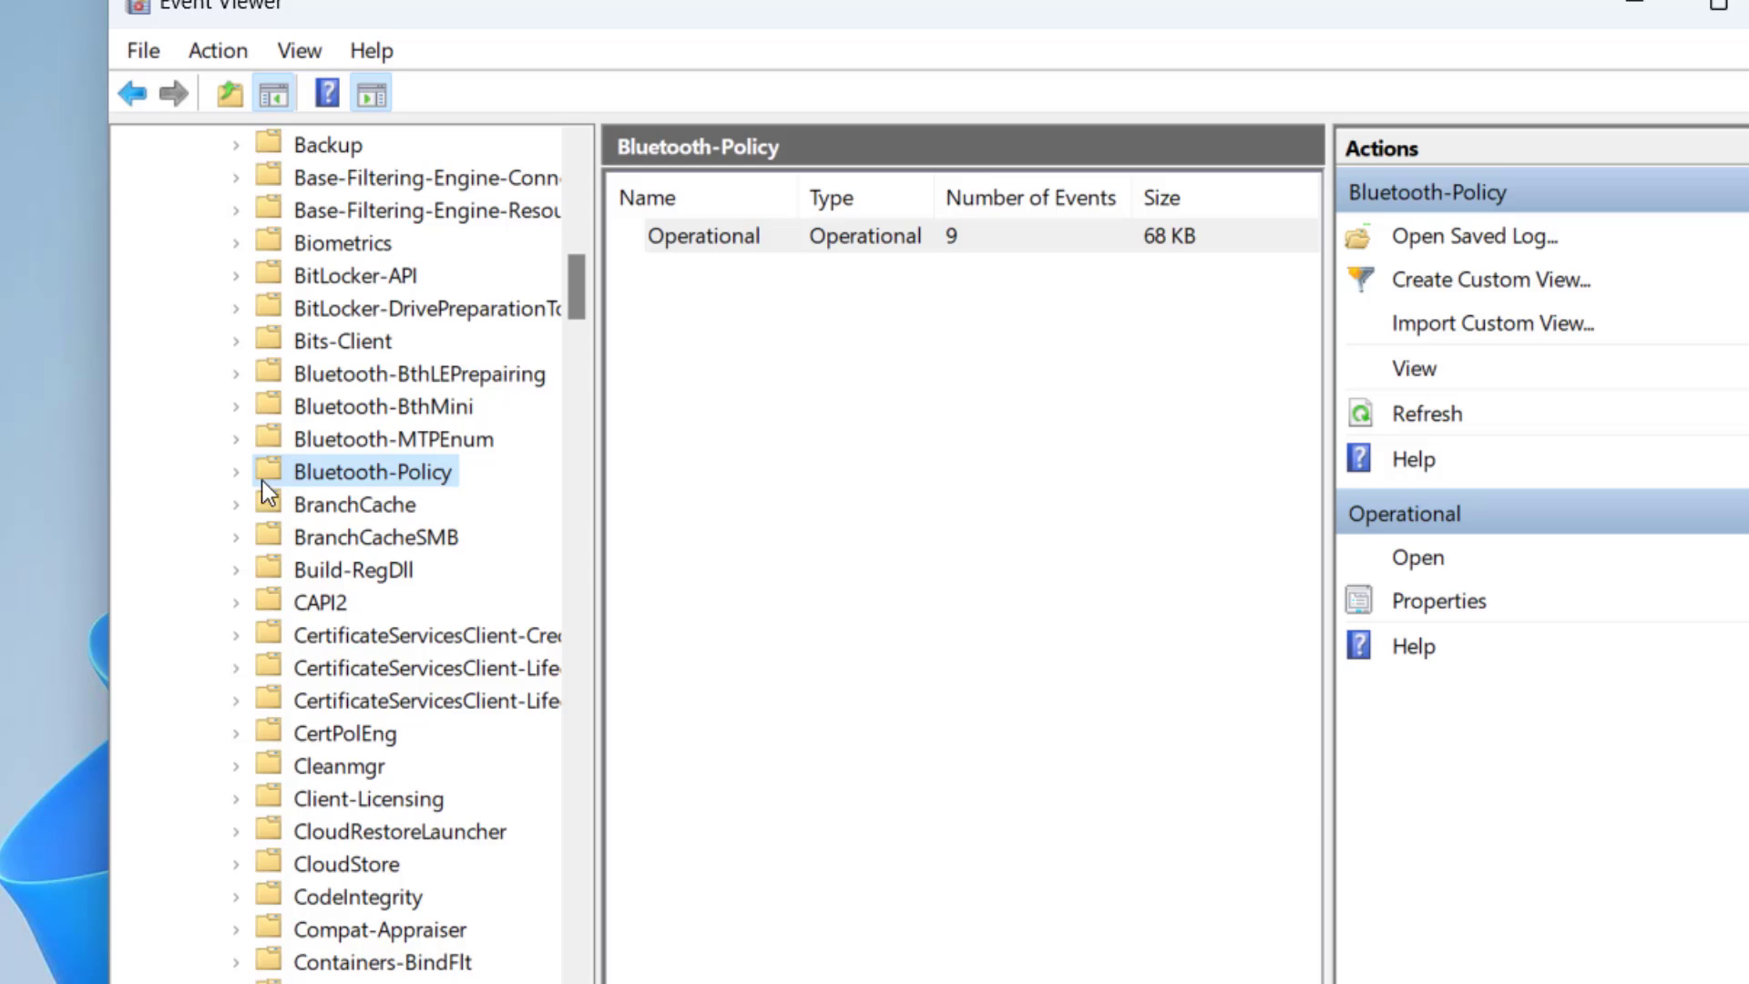
left_click(237, 471)
left_click(387, 506)
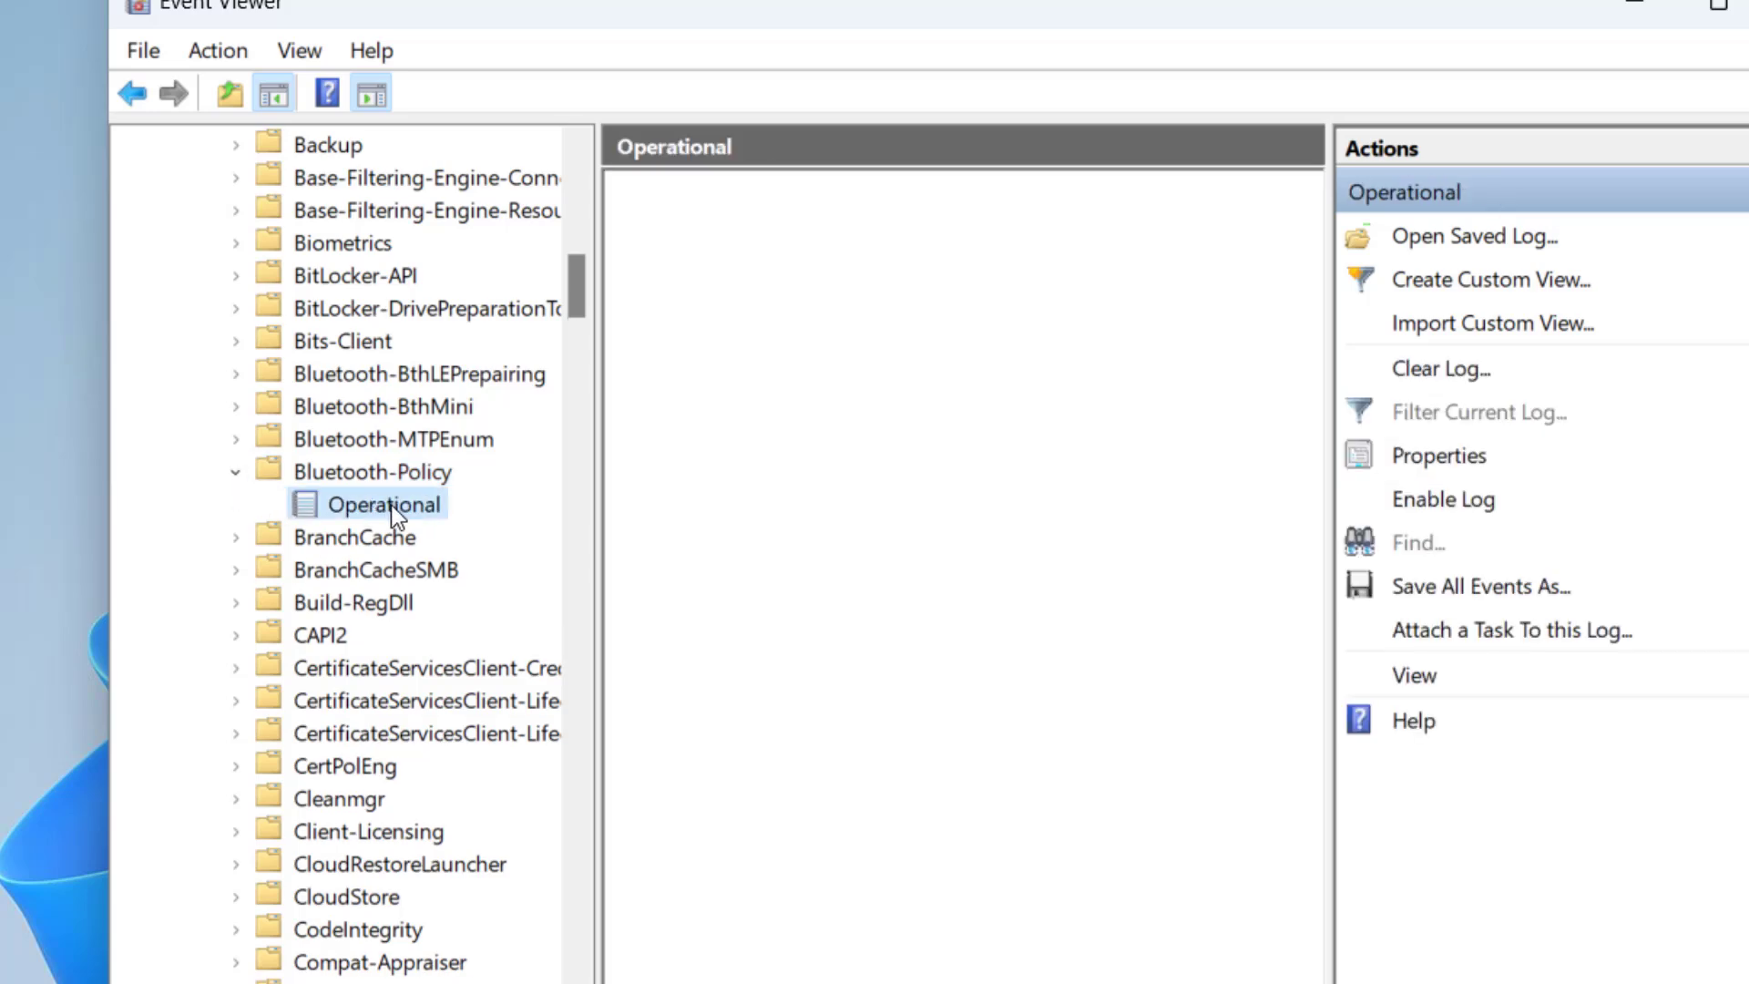
Step: Enable the Bluetooth-Policy Operational log and bring up Windows Settings
right_click(390, 504)
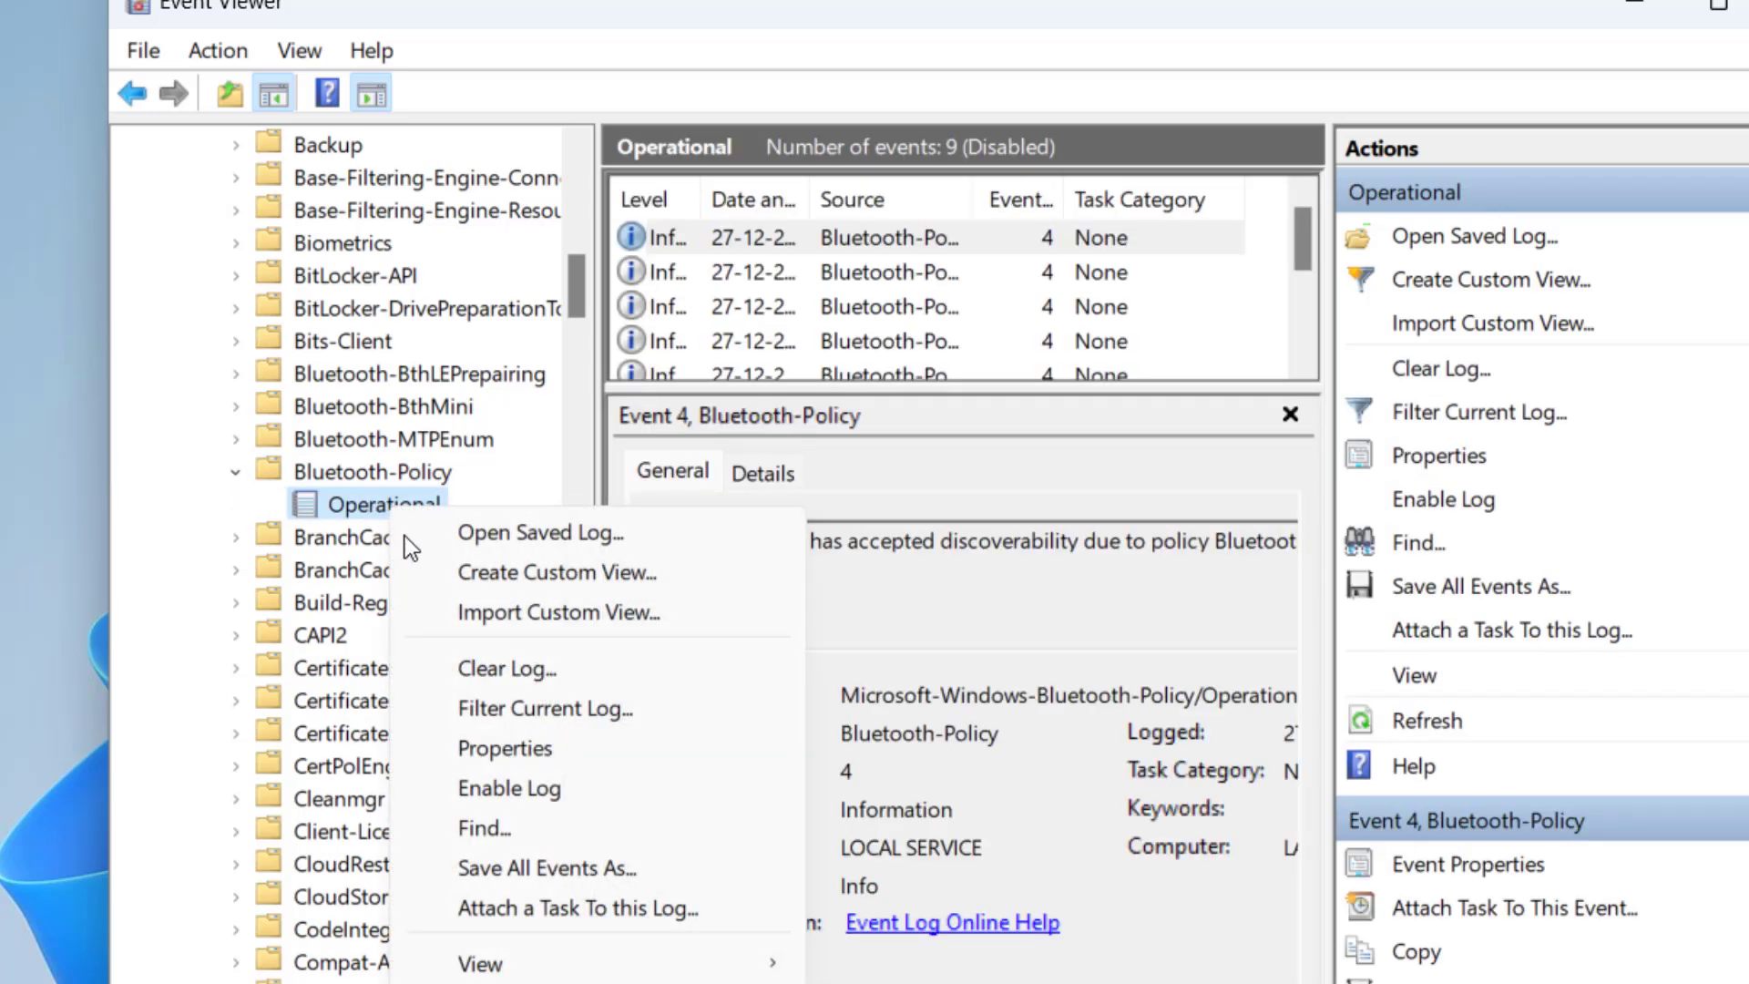
left_click(531, 789)
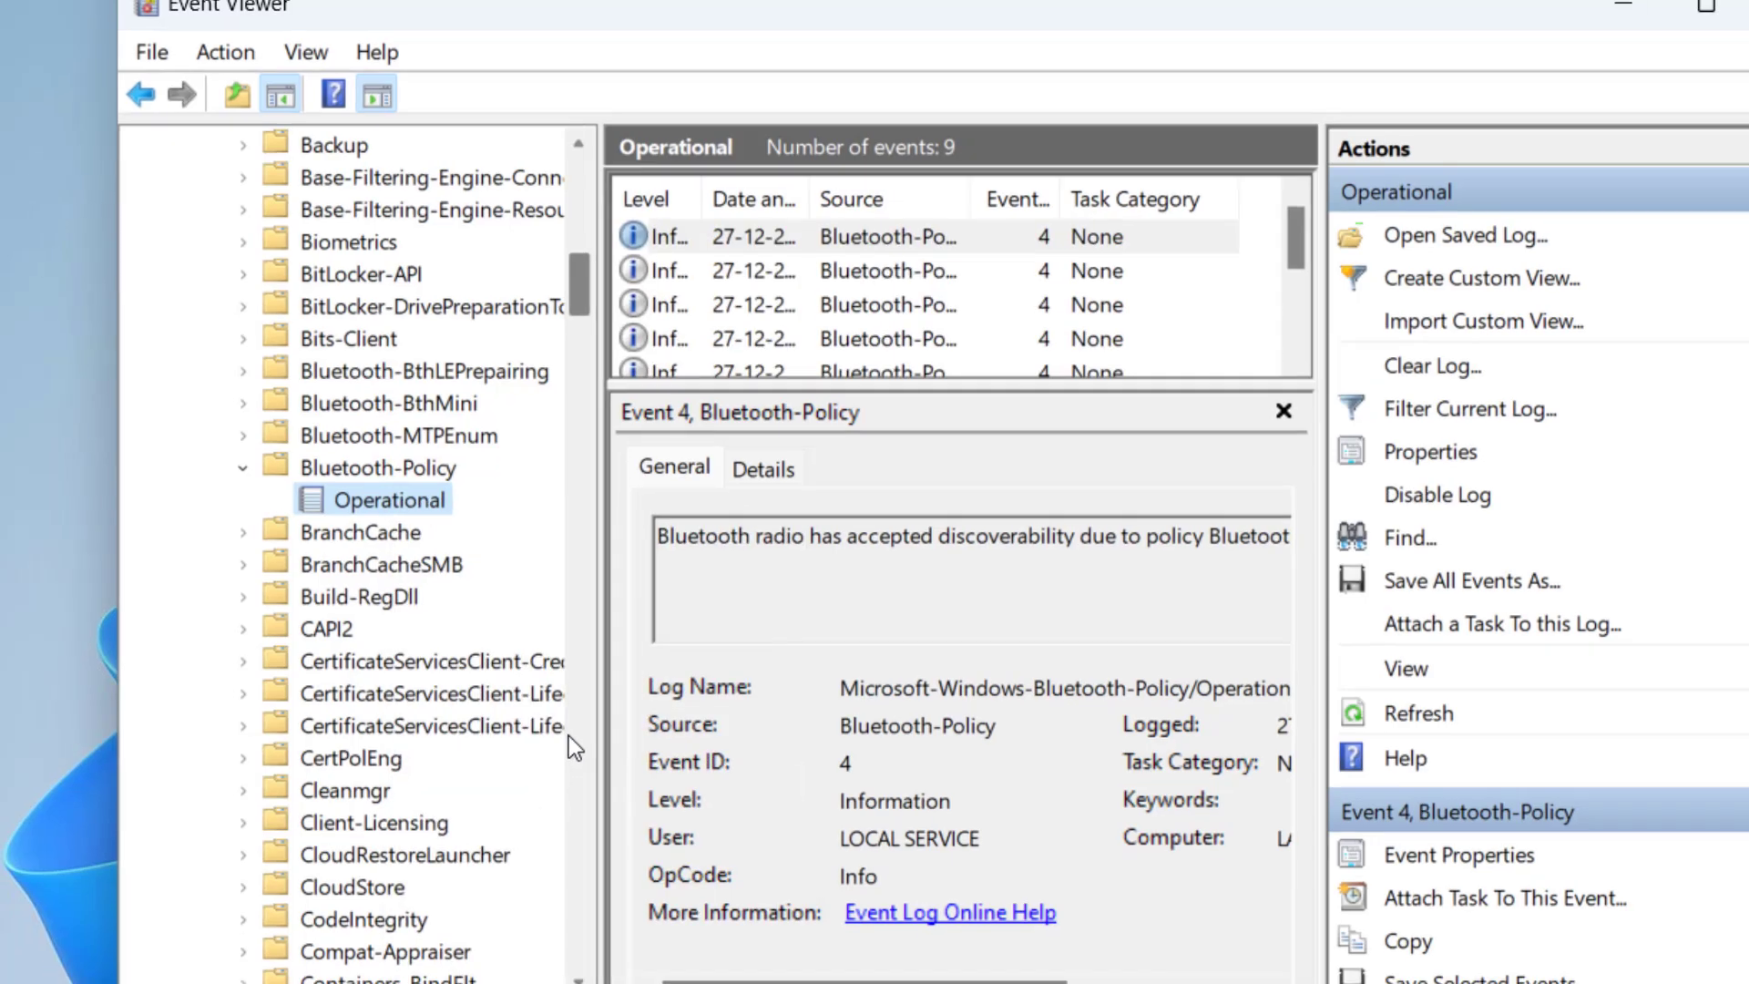
key("super+i")
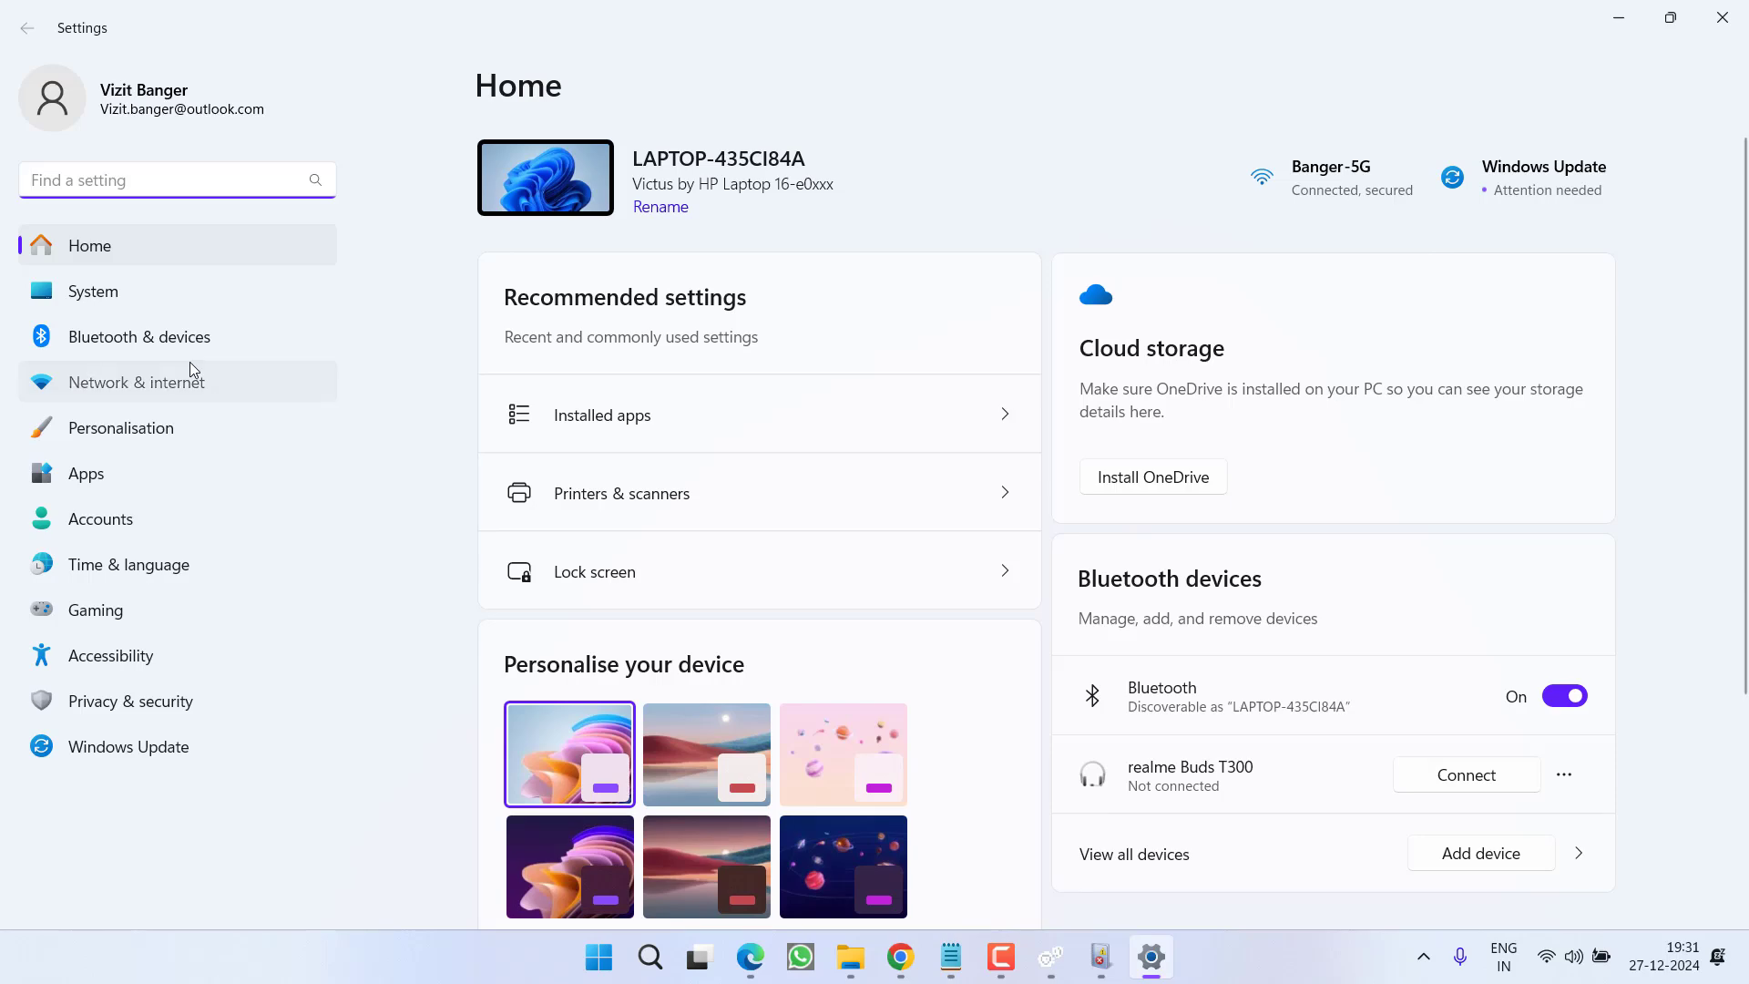
Step: Open Bluetooth & devices and view the realme Buds T300's options without removing it
left_click(189, 366)
left_click(194, 351)
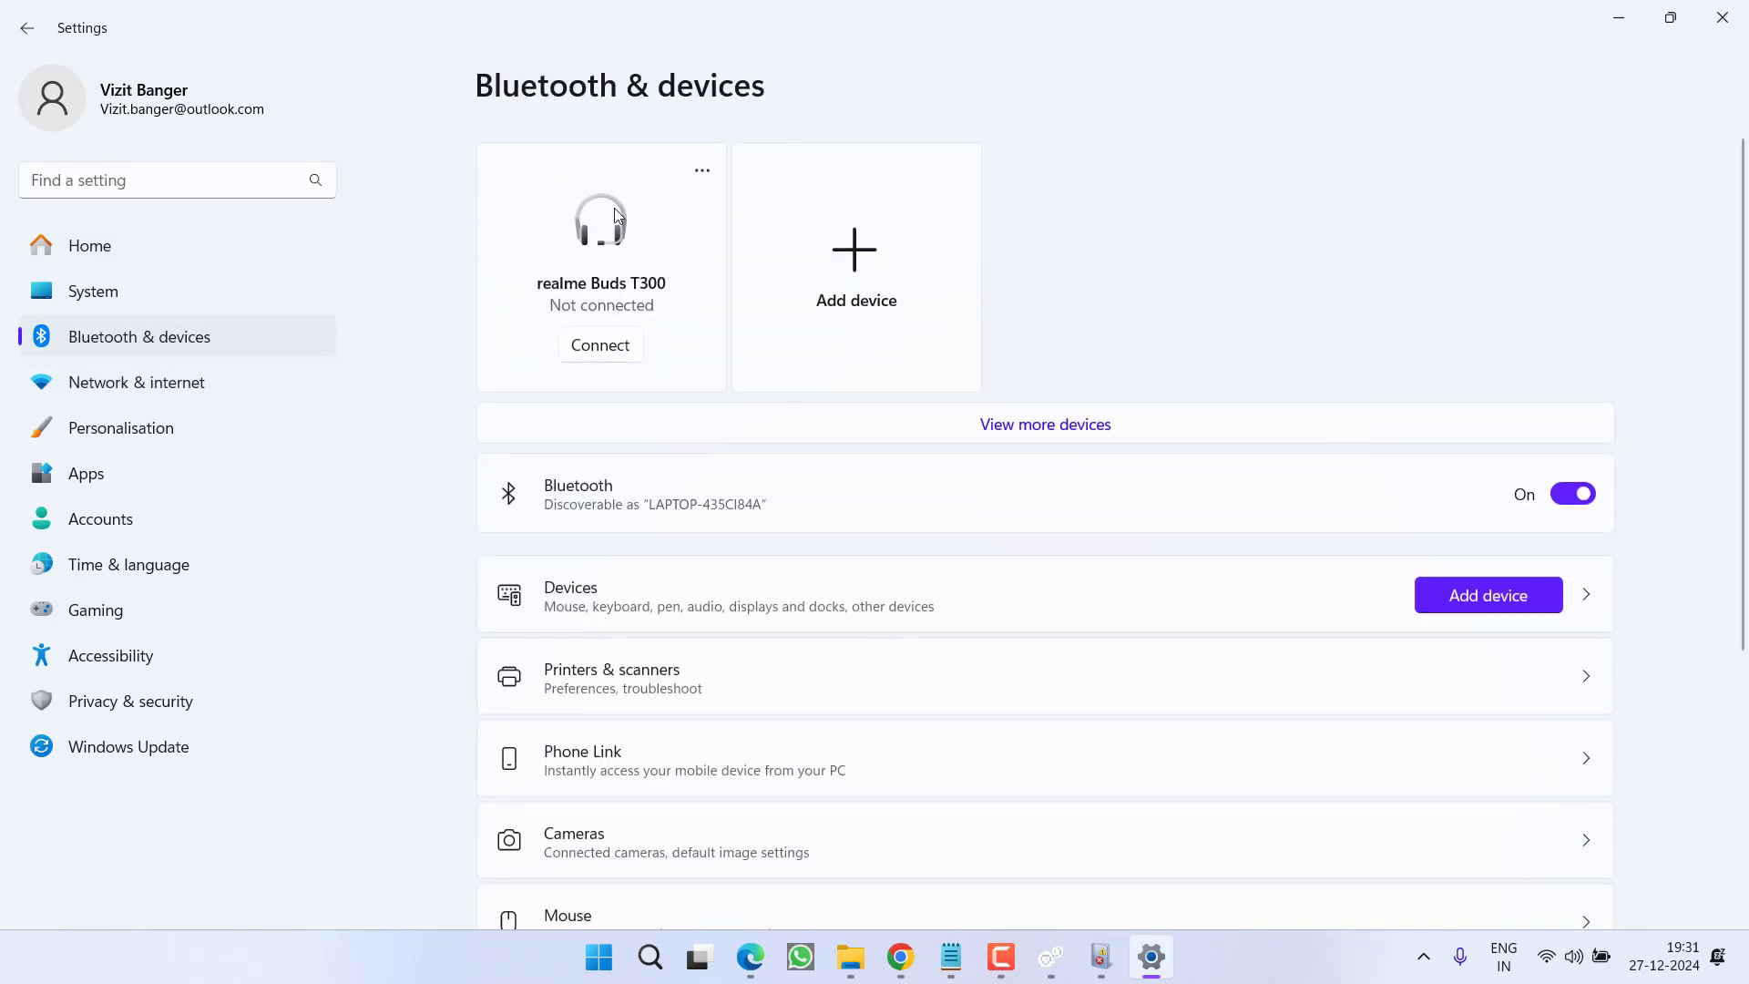
left_click(700, 172)
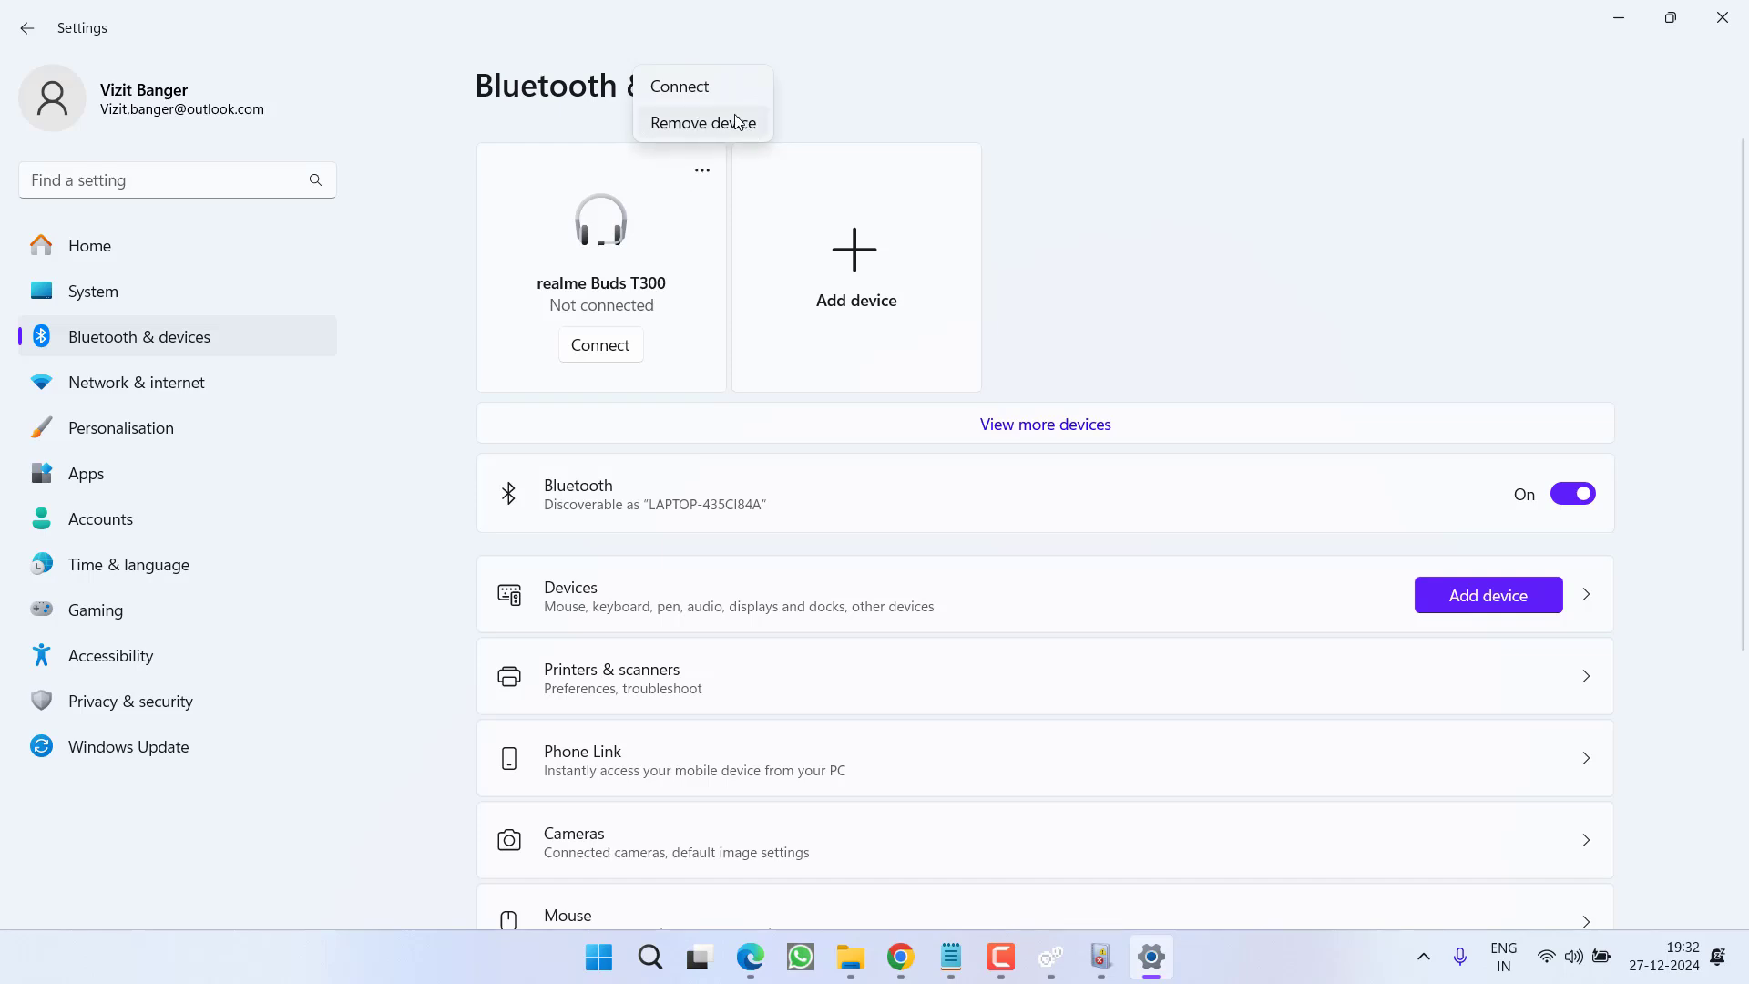
left_click(1316, 189)
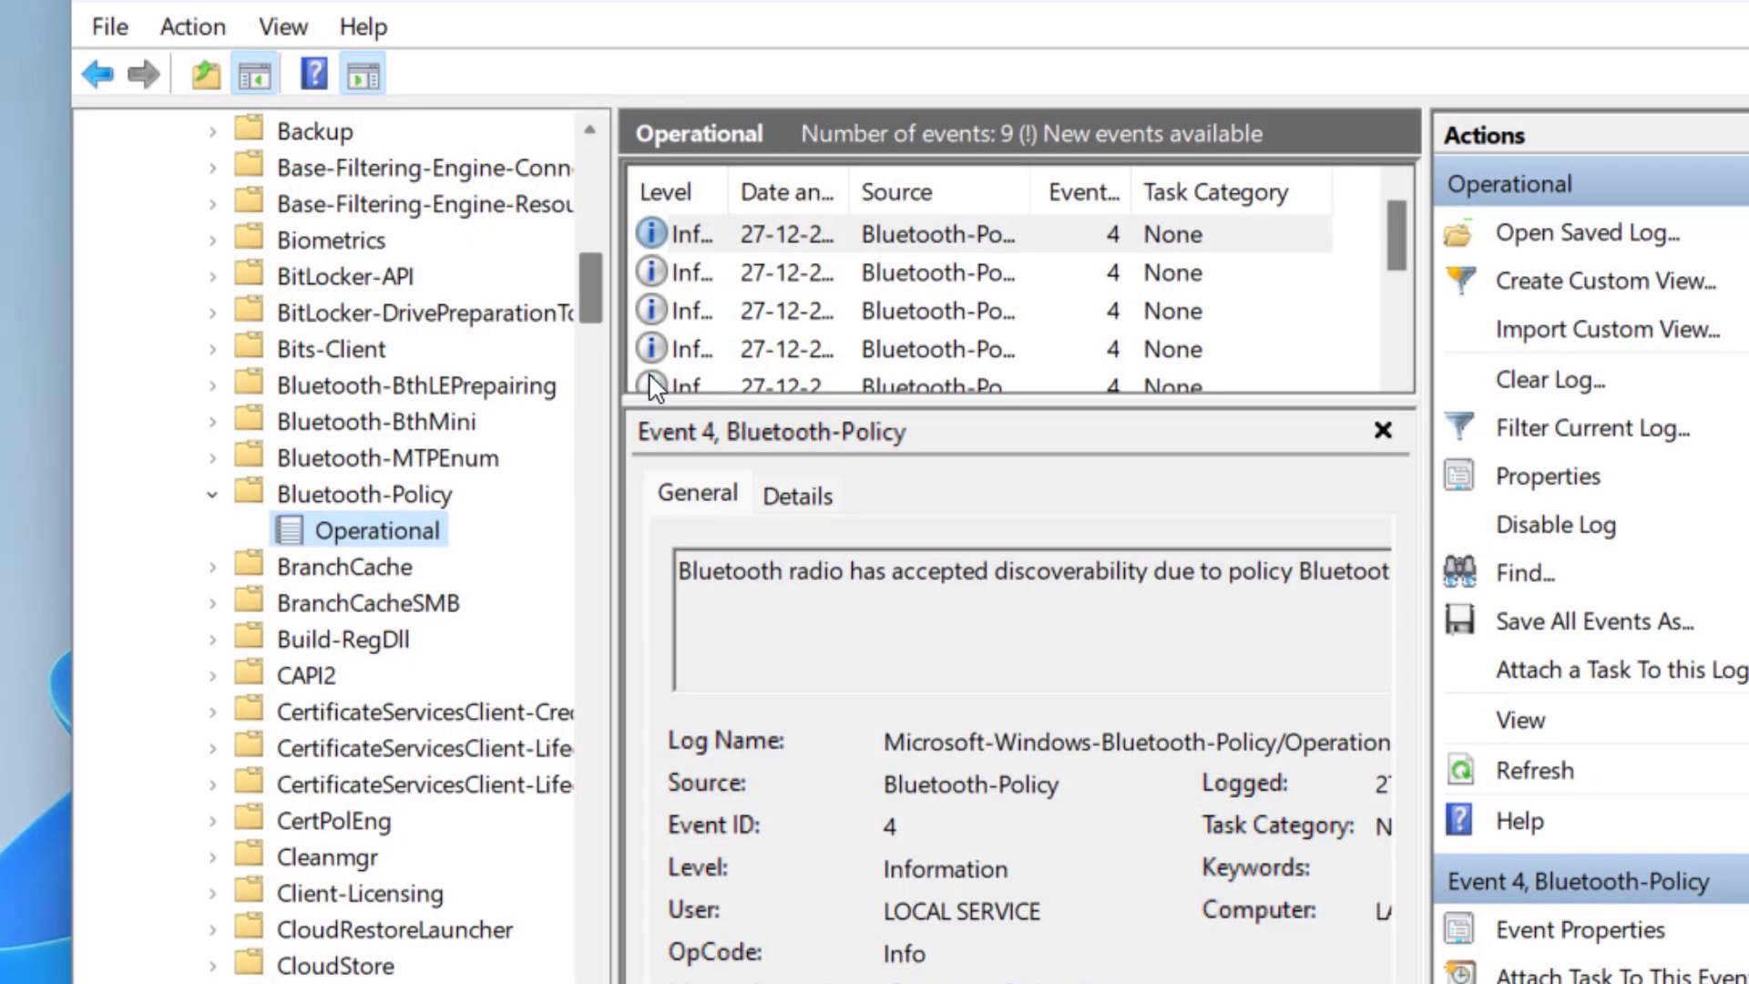
Step: Widen the Date and Time column and read the first Event 4's full description
left_click(794, 274)
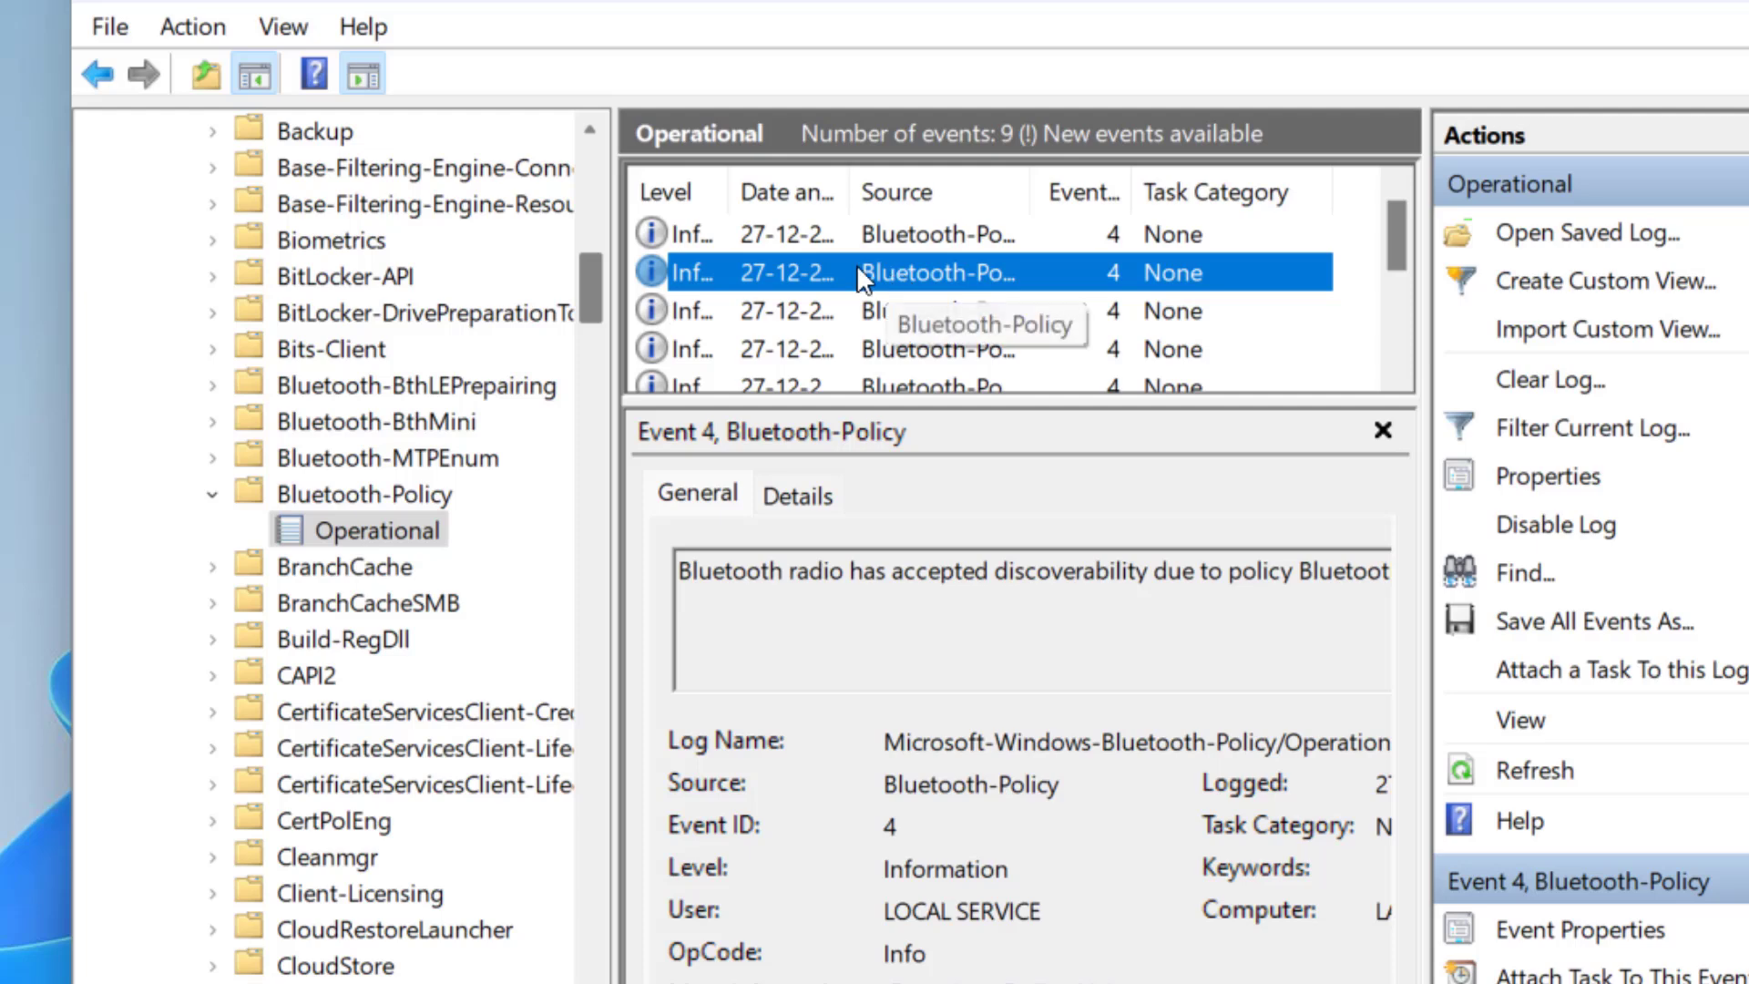
left_click_drag(849, 175, 963, 177)
left_click(823, 233)
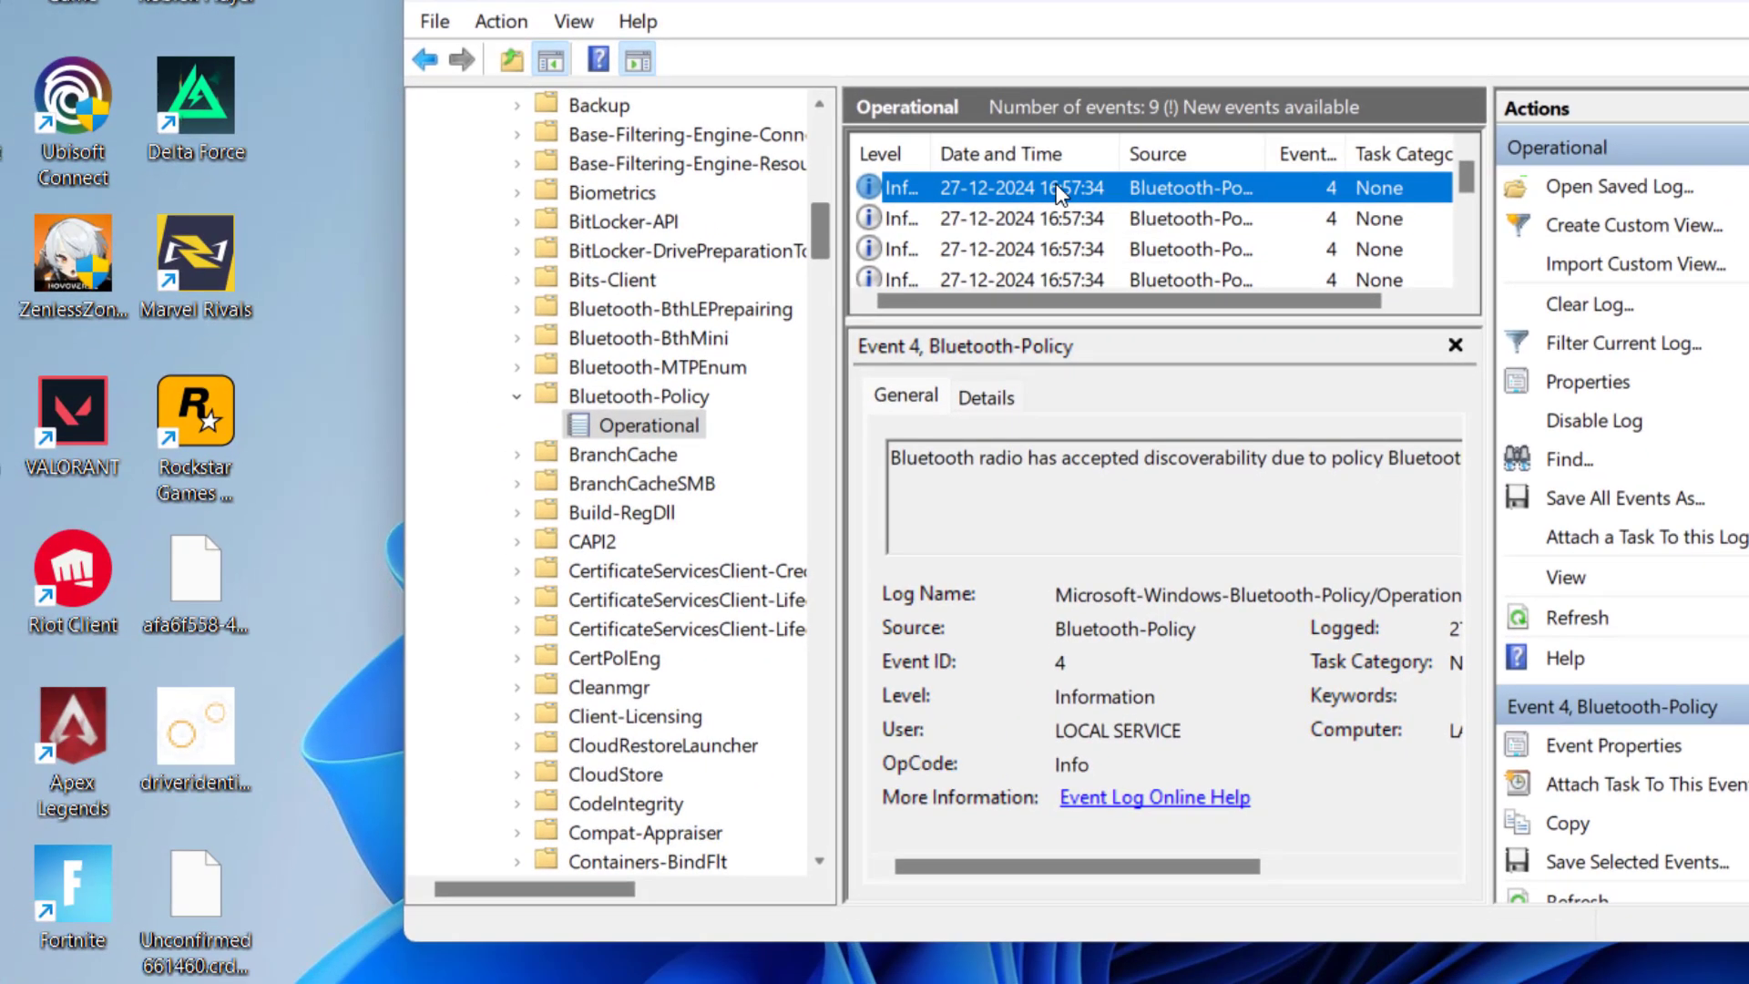
double_click(1059, 189)
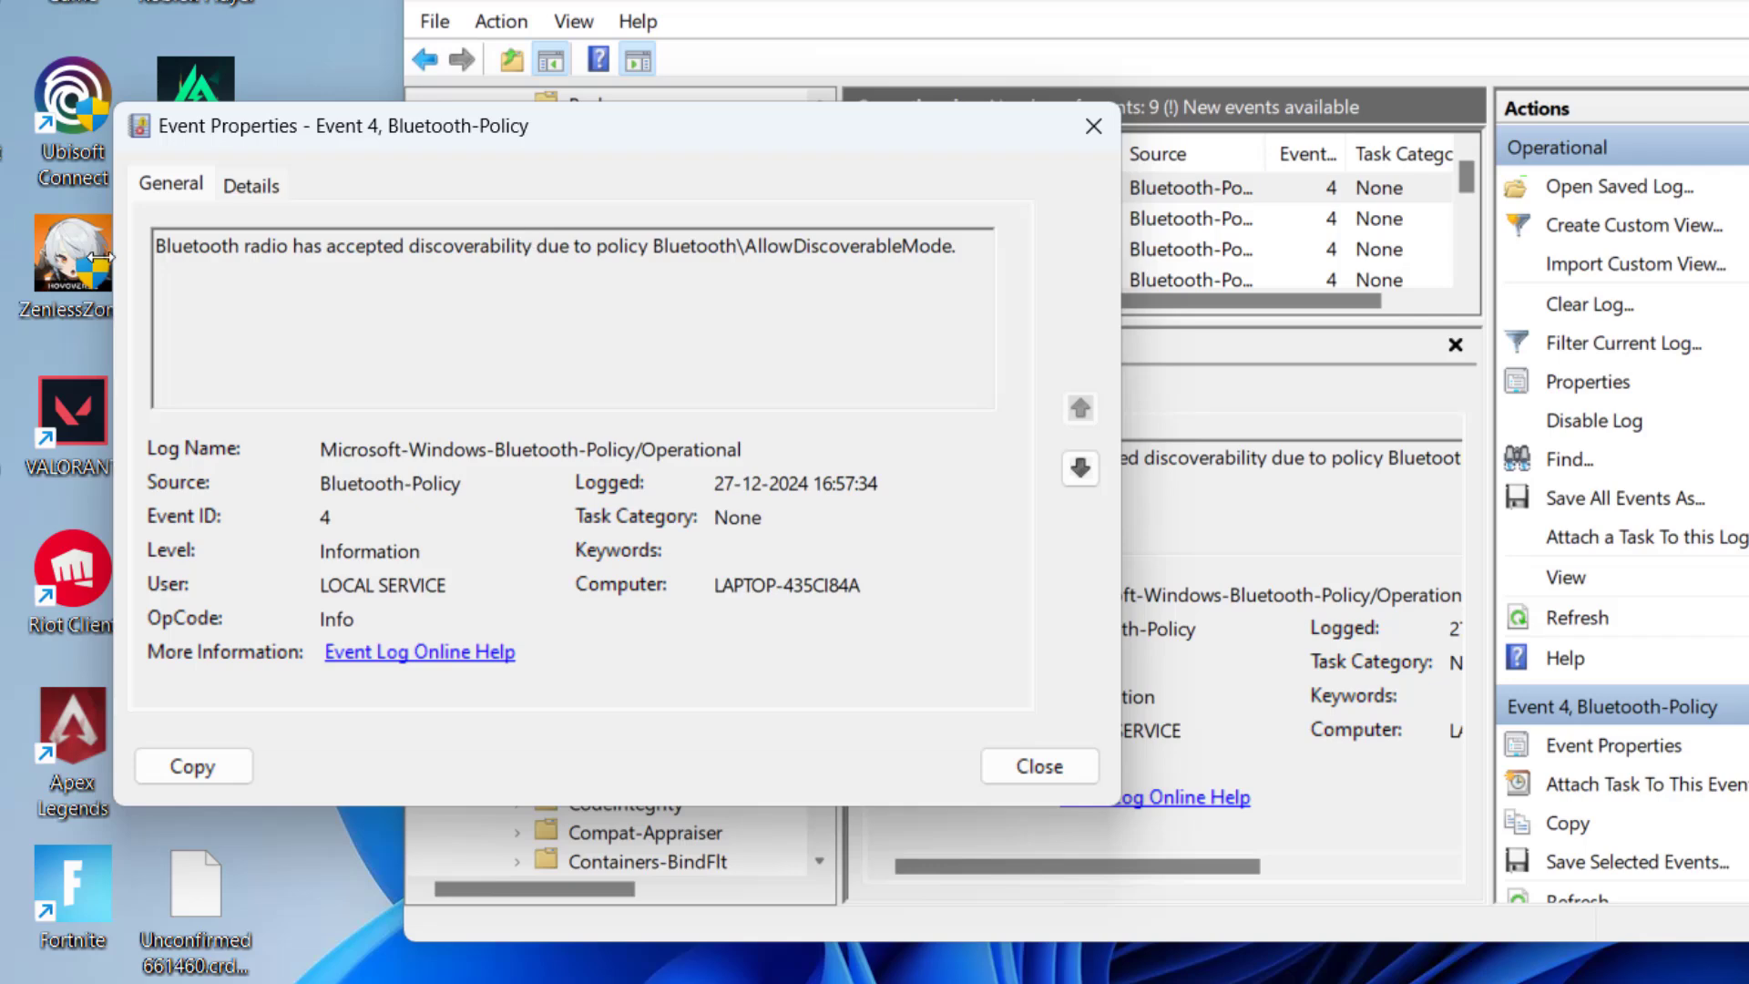
left_click_drag(155, 245, 876, 272)
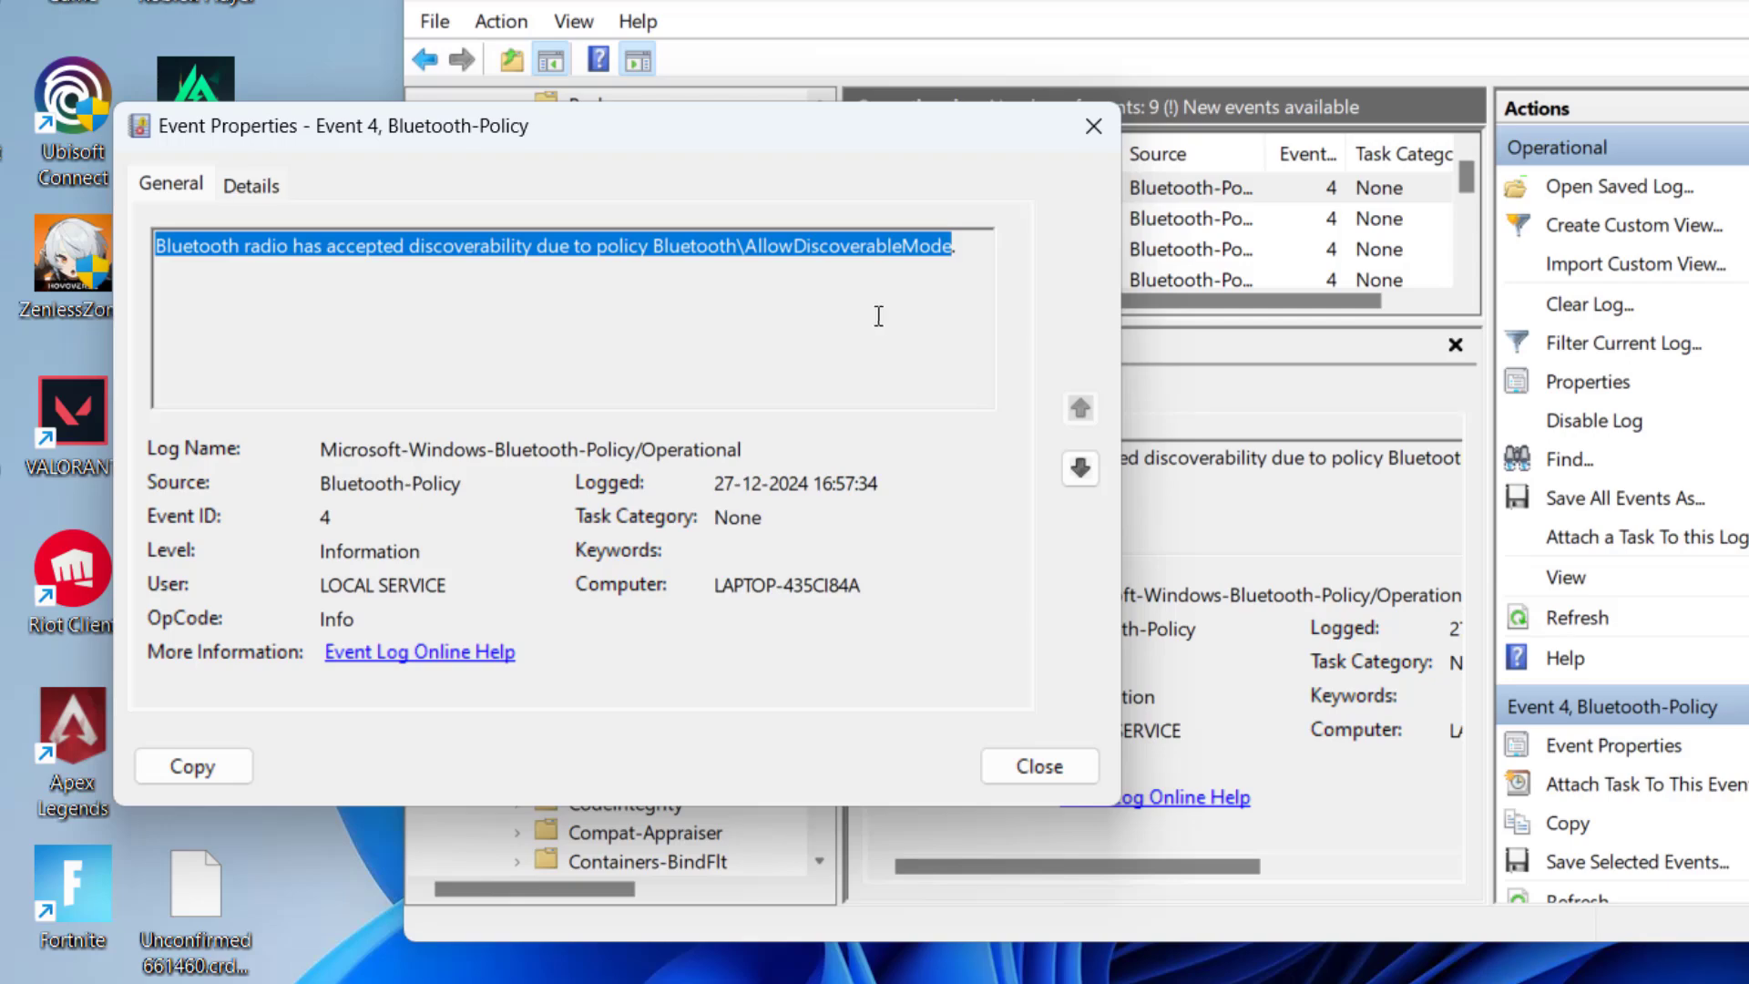
left_click(770, 313)
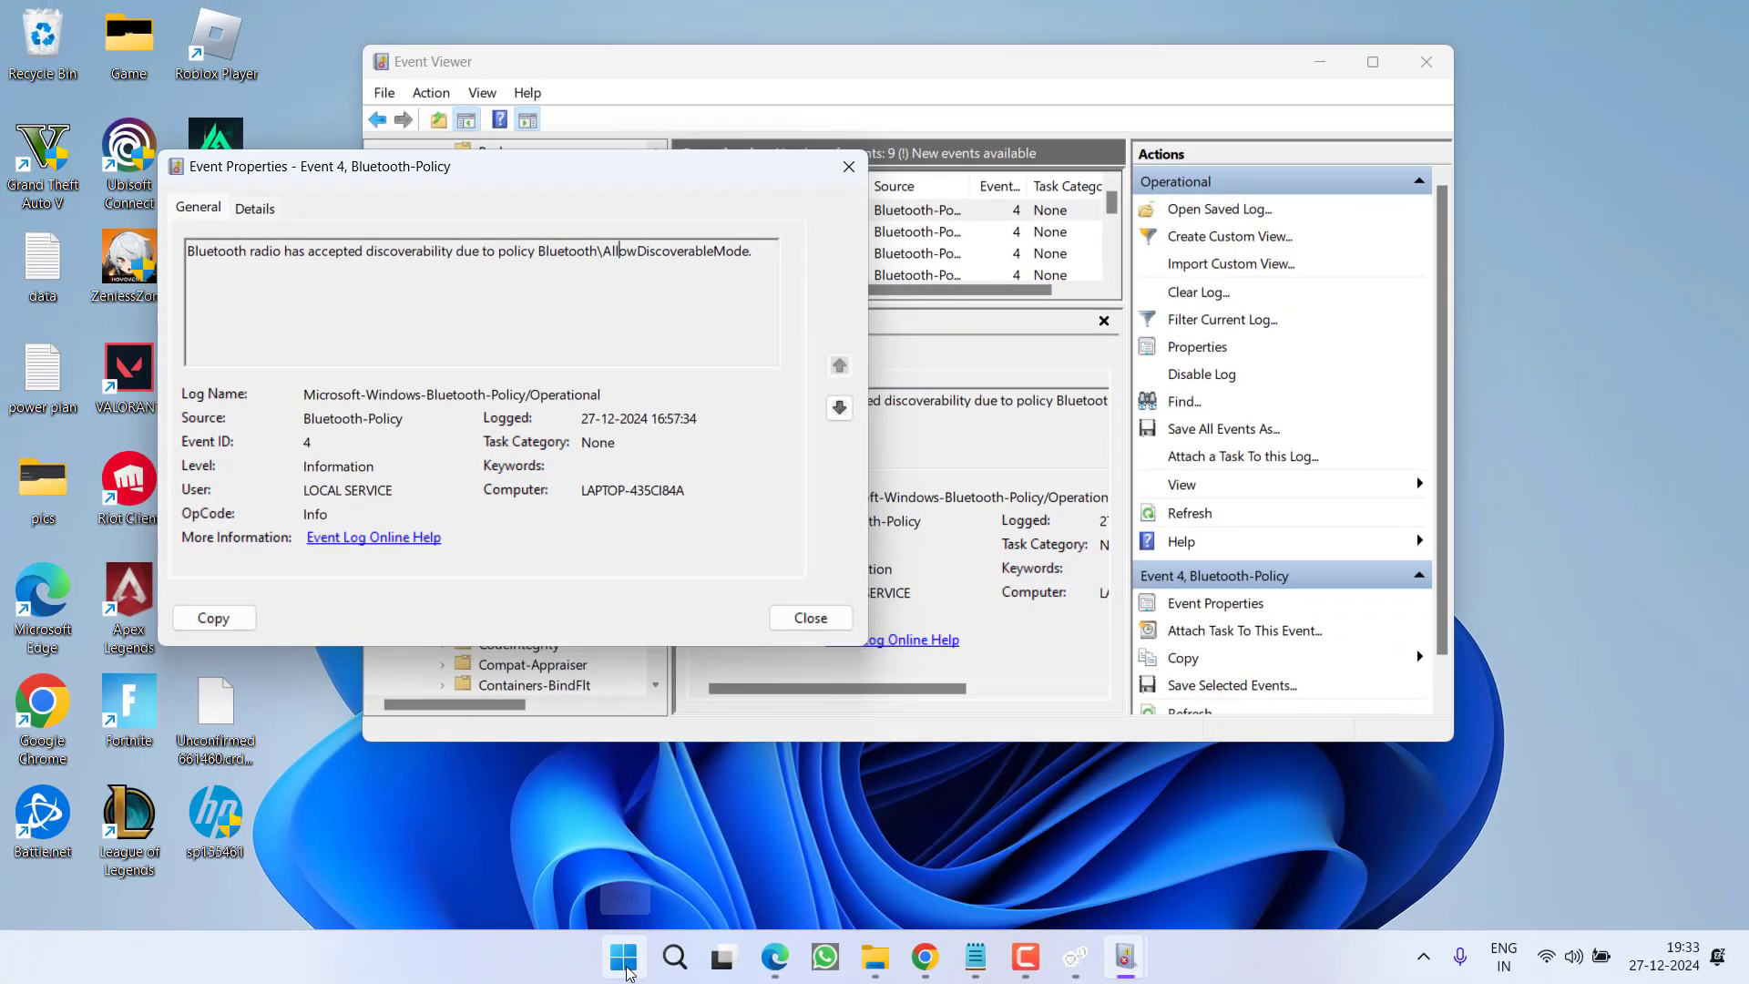
right_click(623, 956)
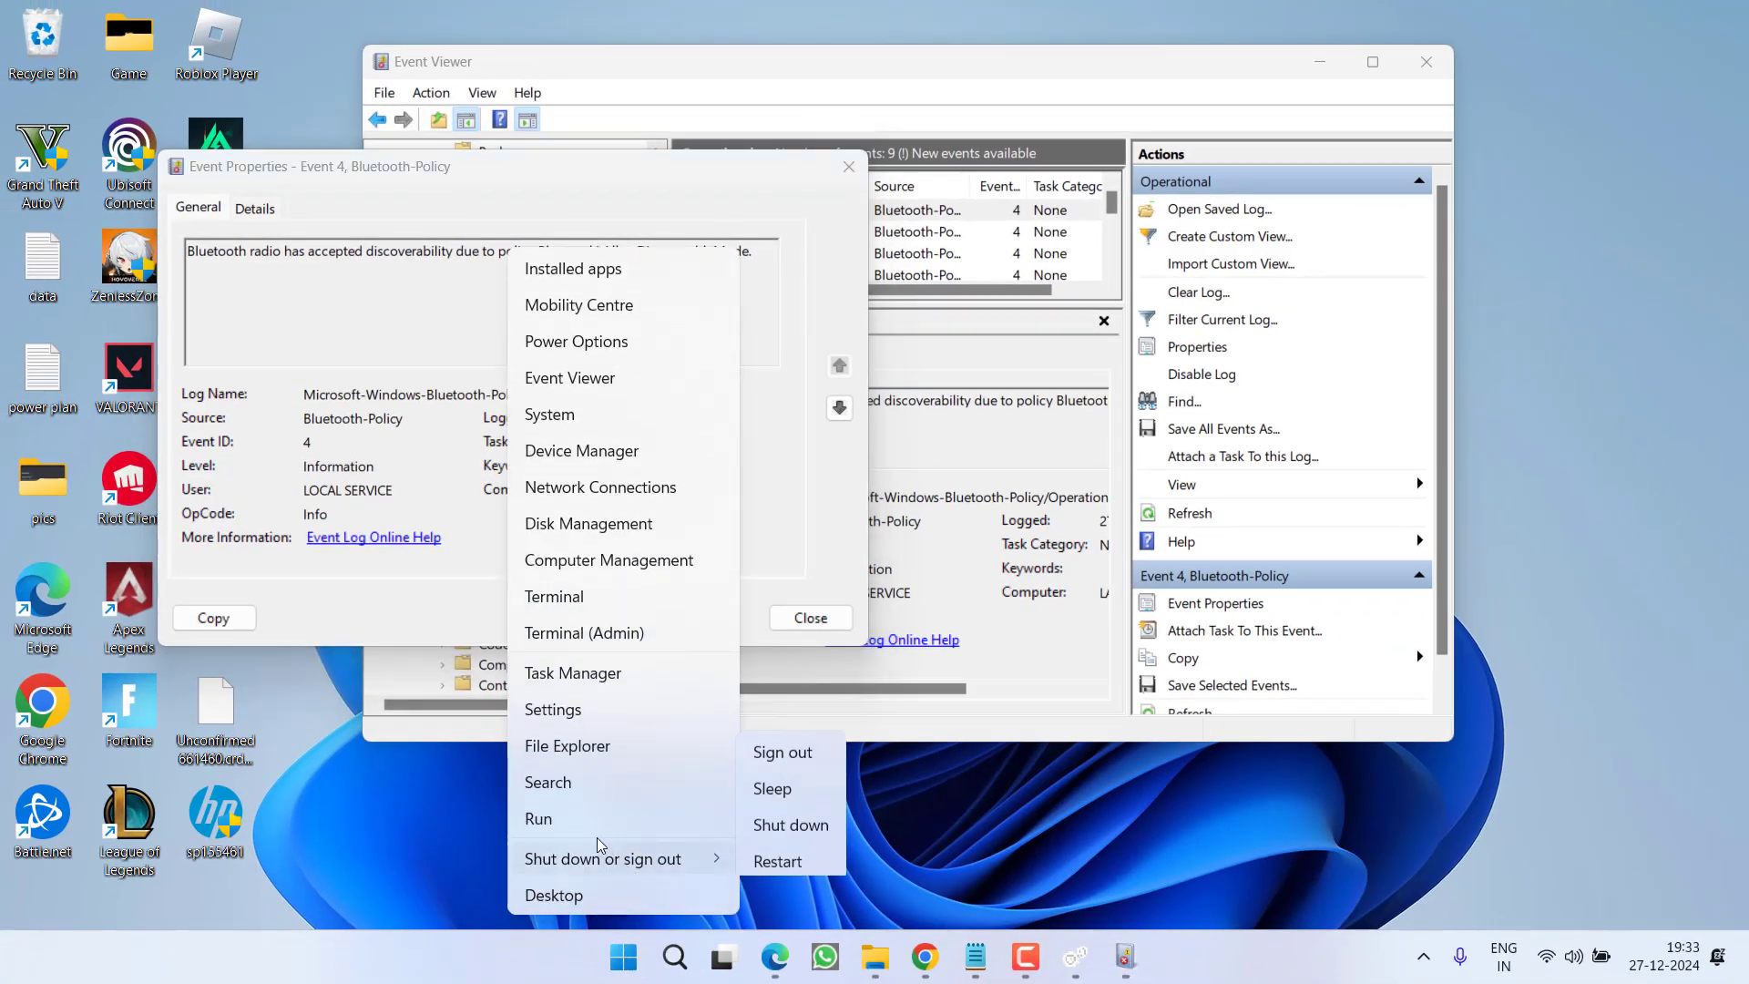
Step: Launch Registry Editor with regedit through Run, allowing the admin prompt
left_click(542, 818)
type("regedit")
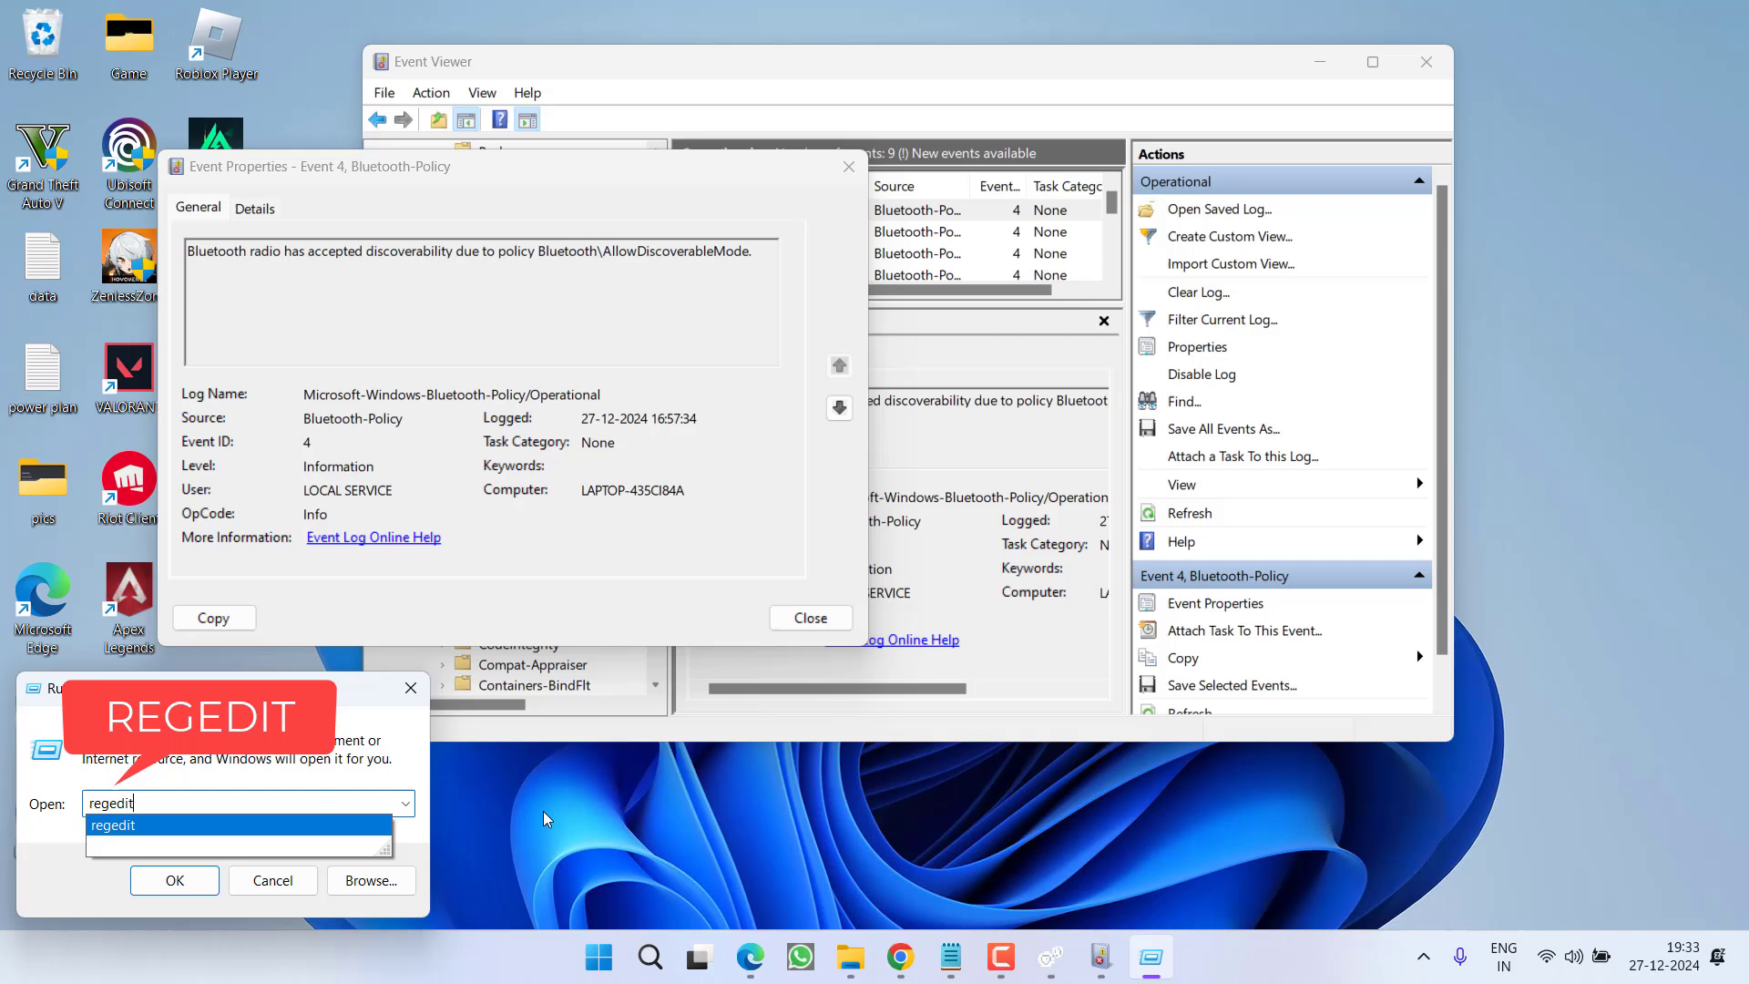
key("Return")
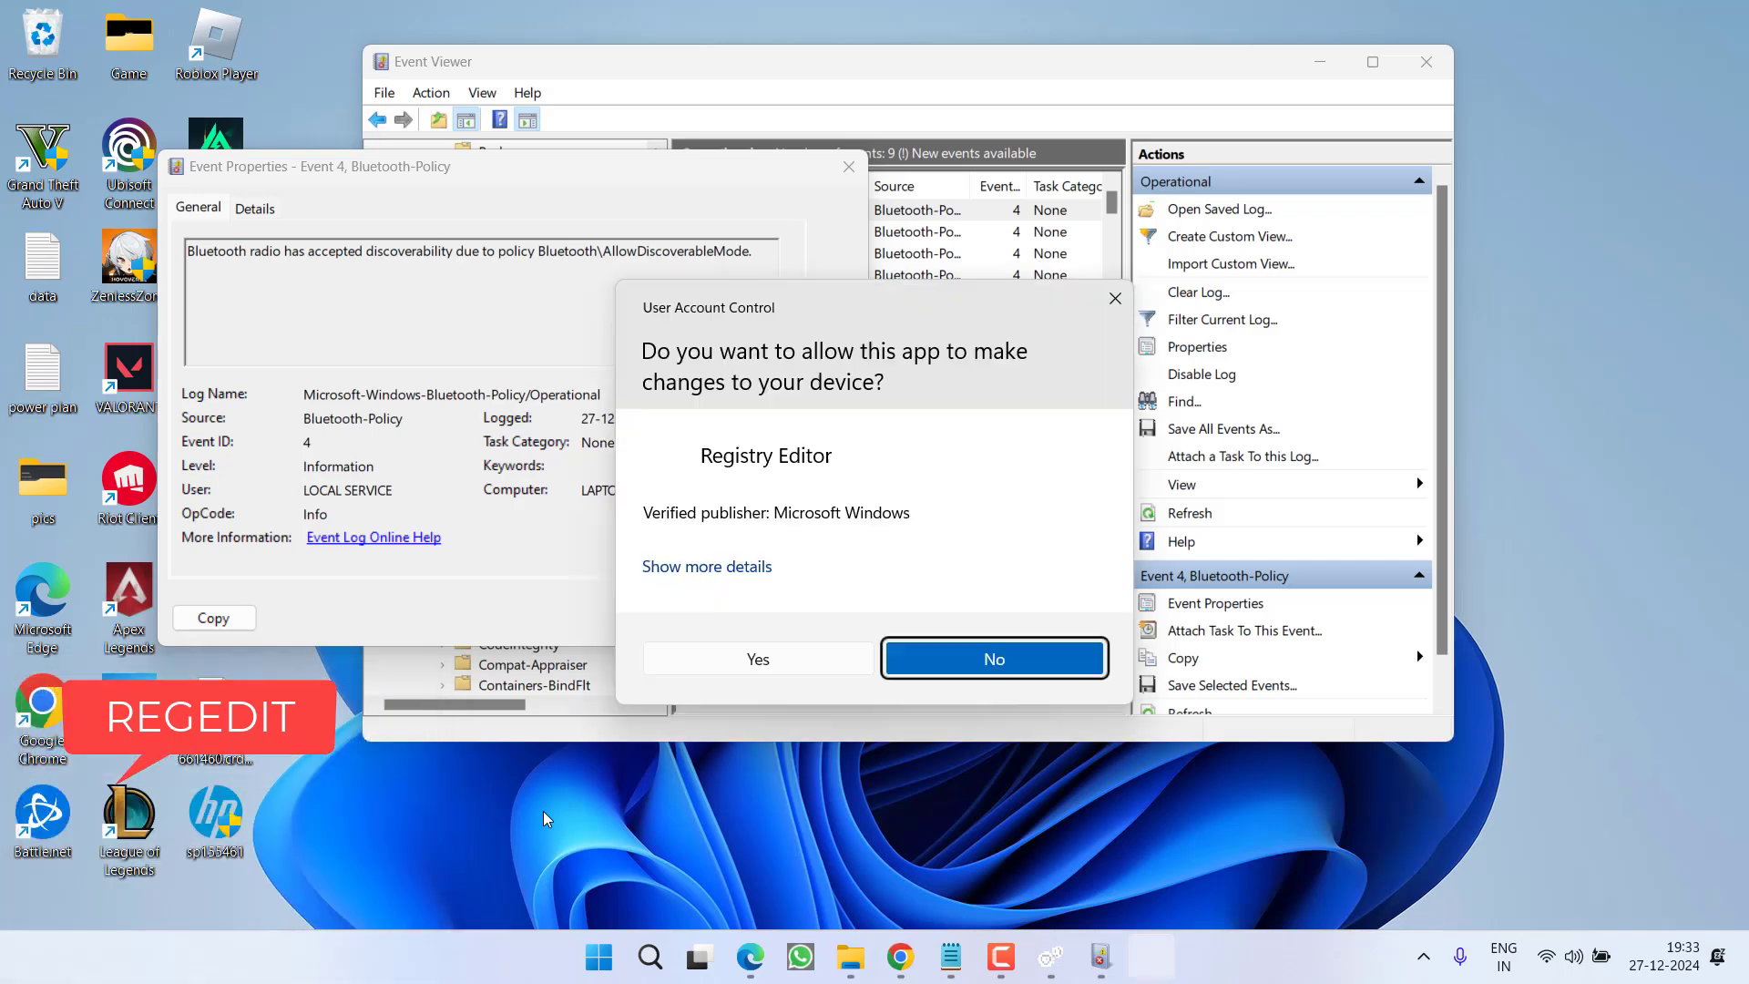
left_click(770, 659)
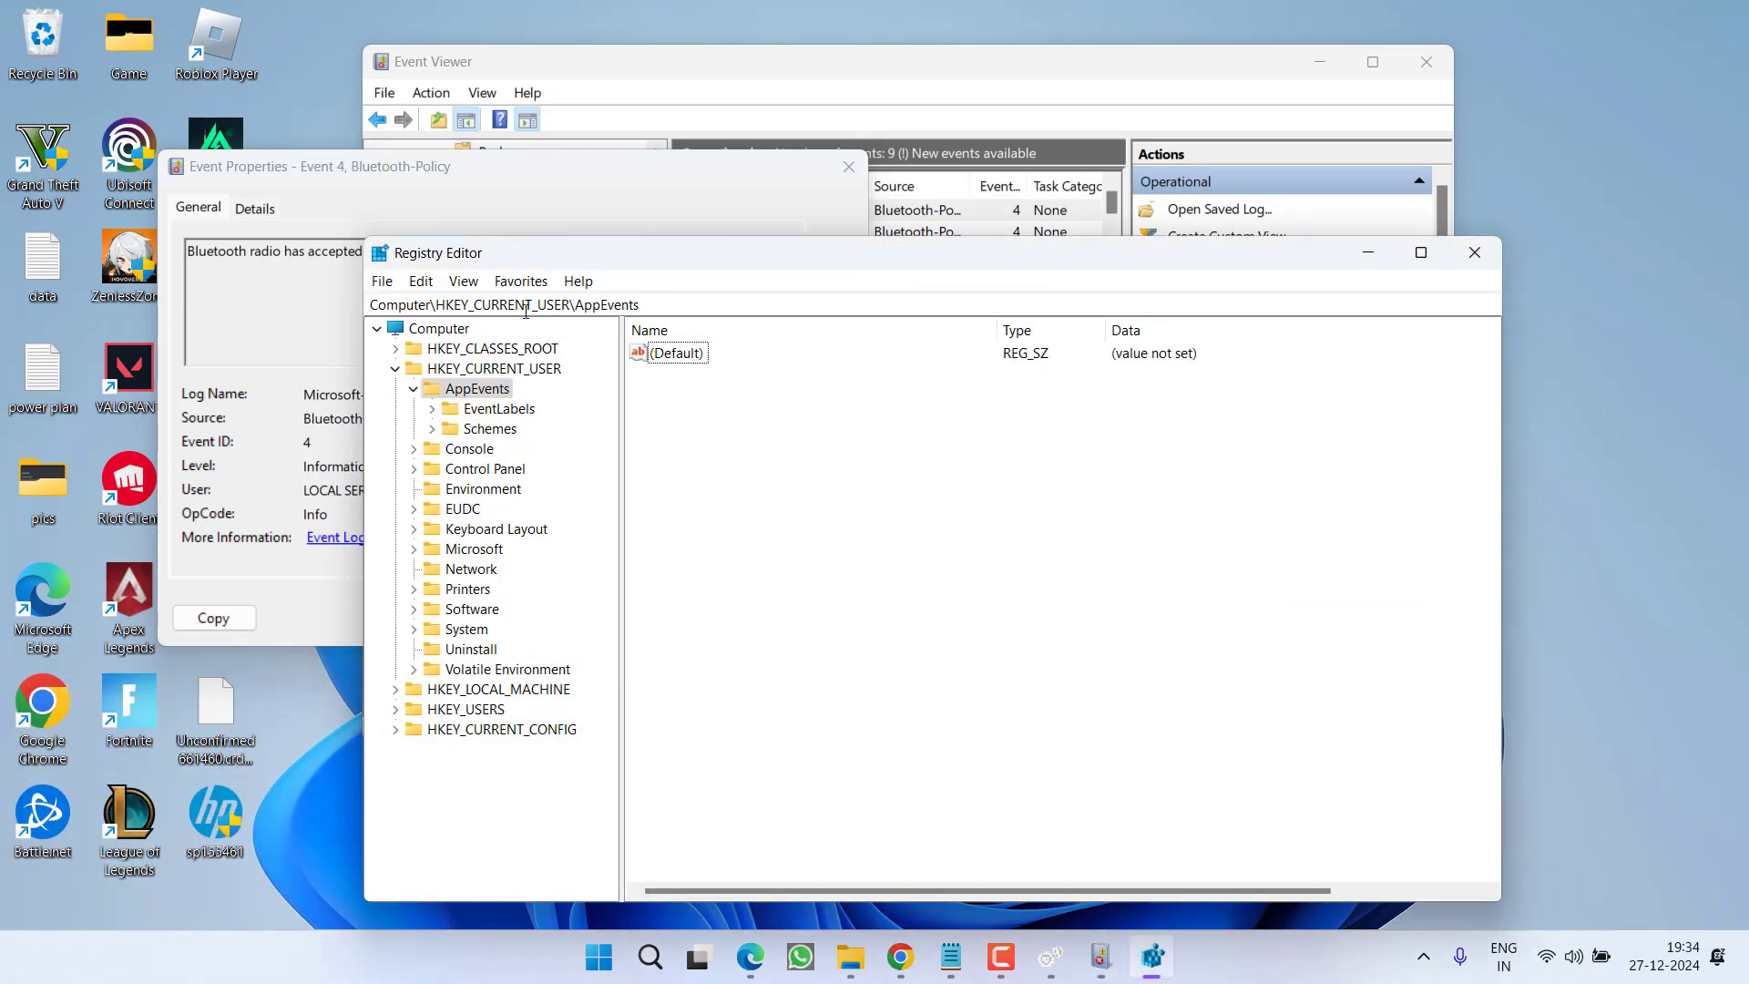
Step: Paste the copied BTHPORT\Parameters\Devices path from Notepad into the address bar to open it
left_click(394, 368)
left_click(368, 312)
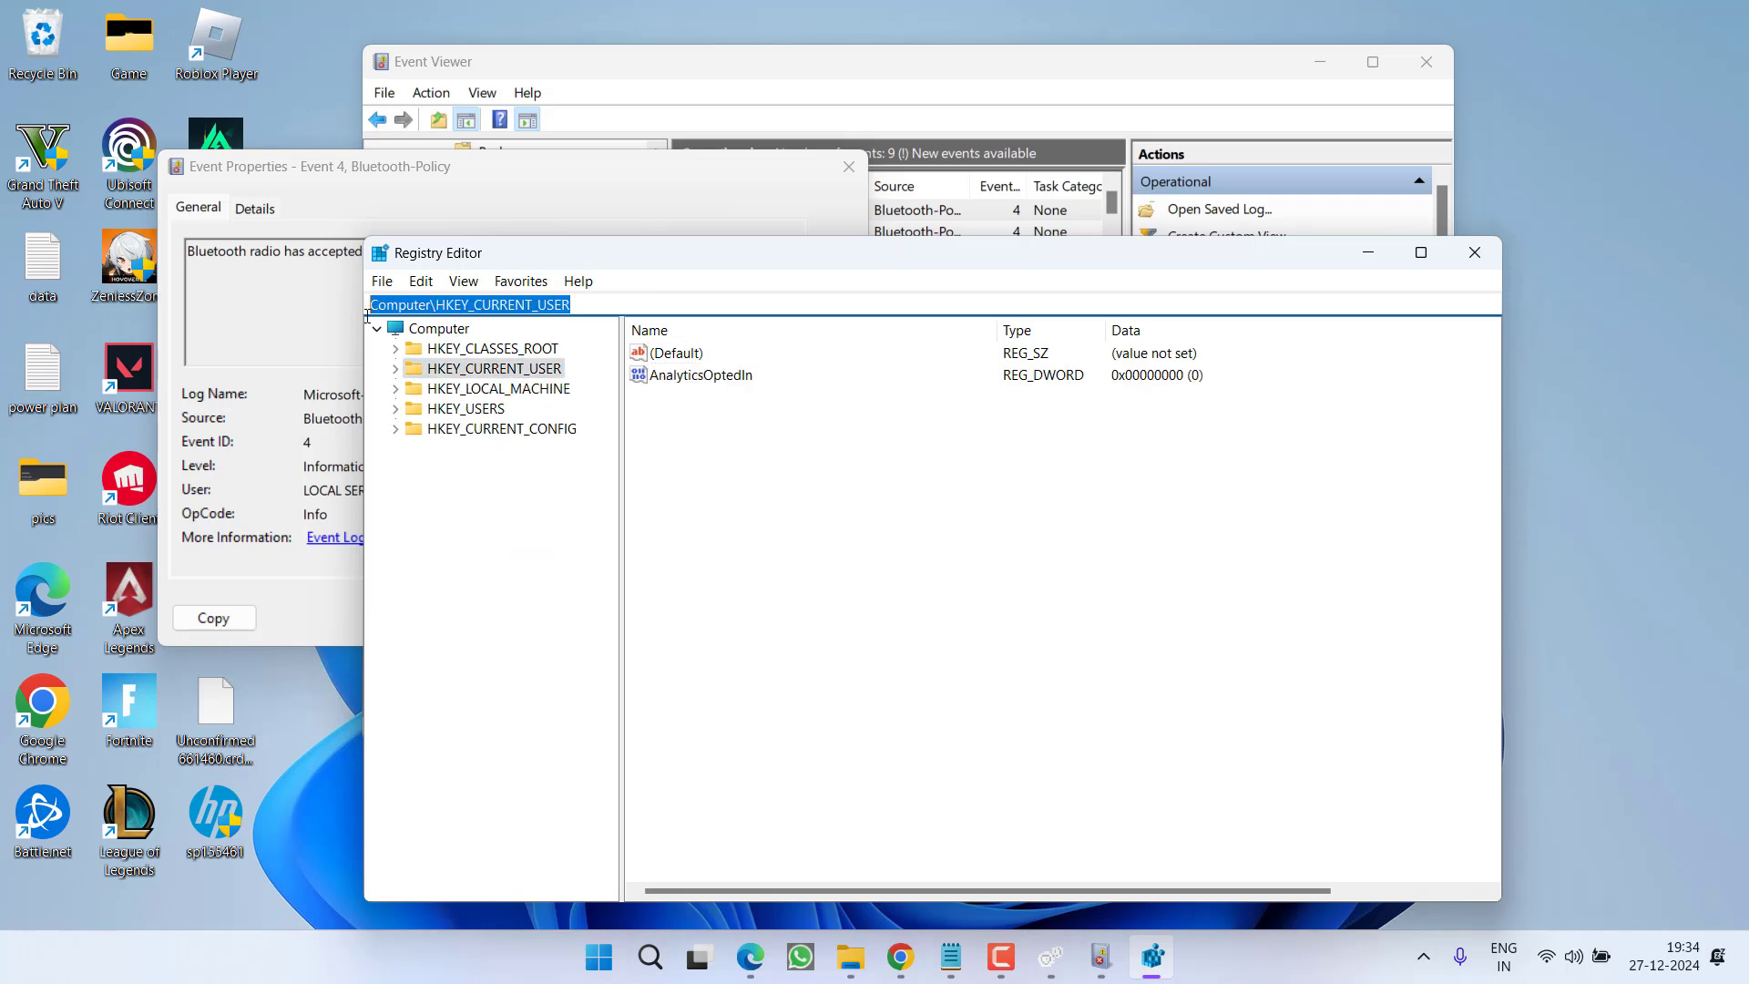
left_click(950, 957)
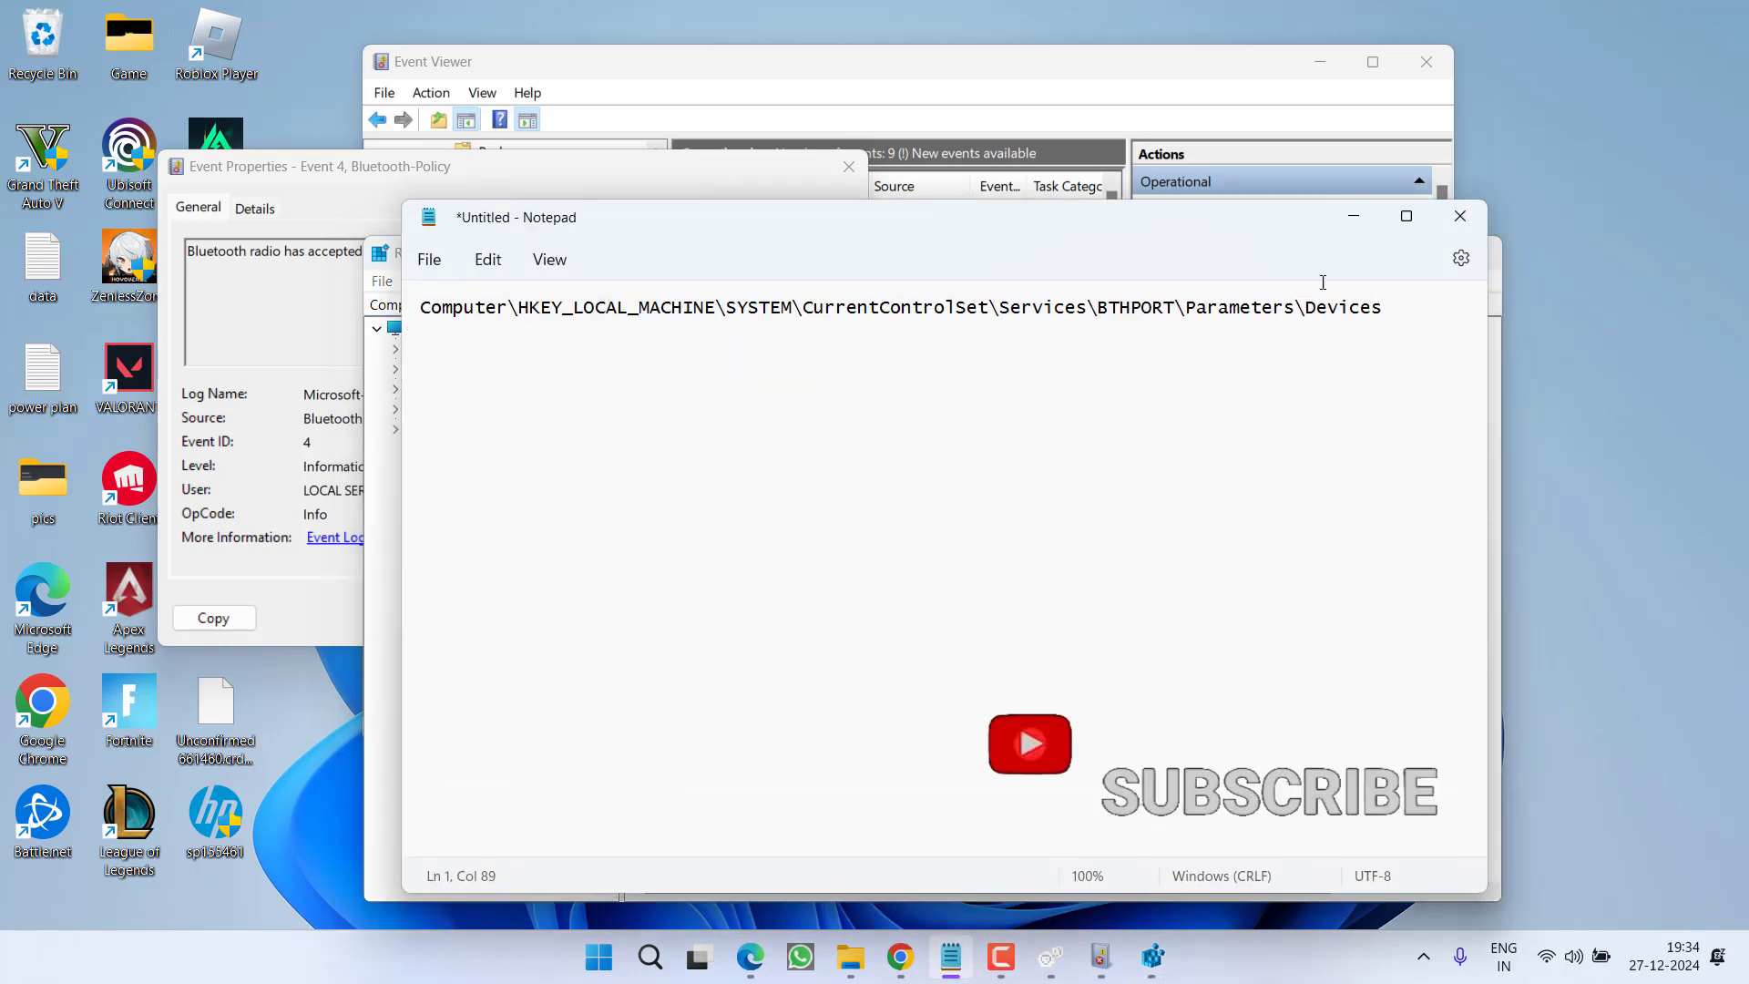
left_click_drag(1391, 307, 414, 314)
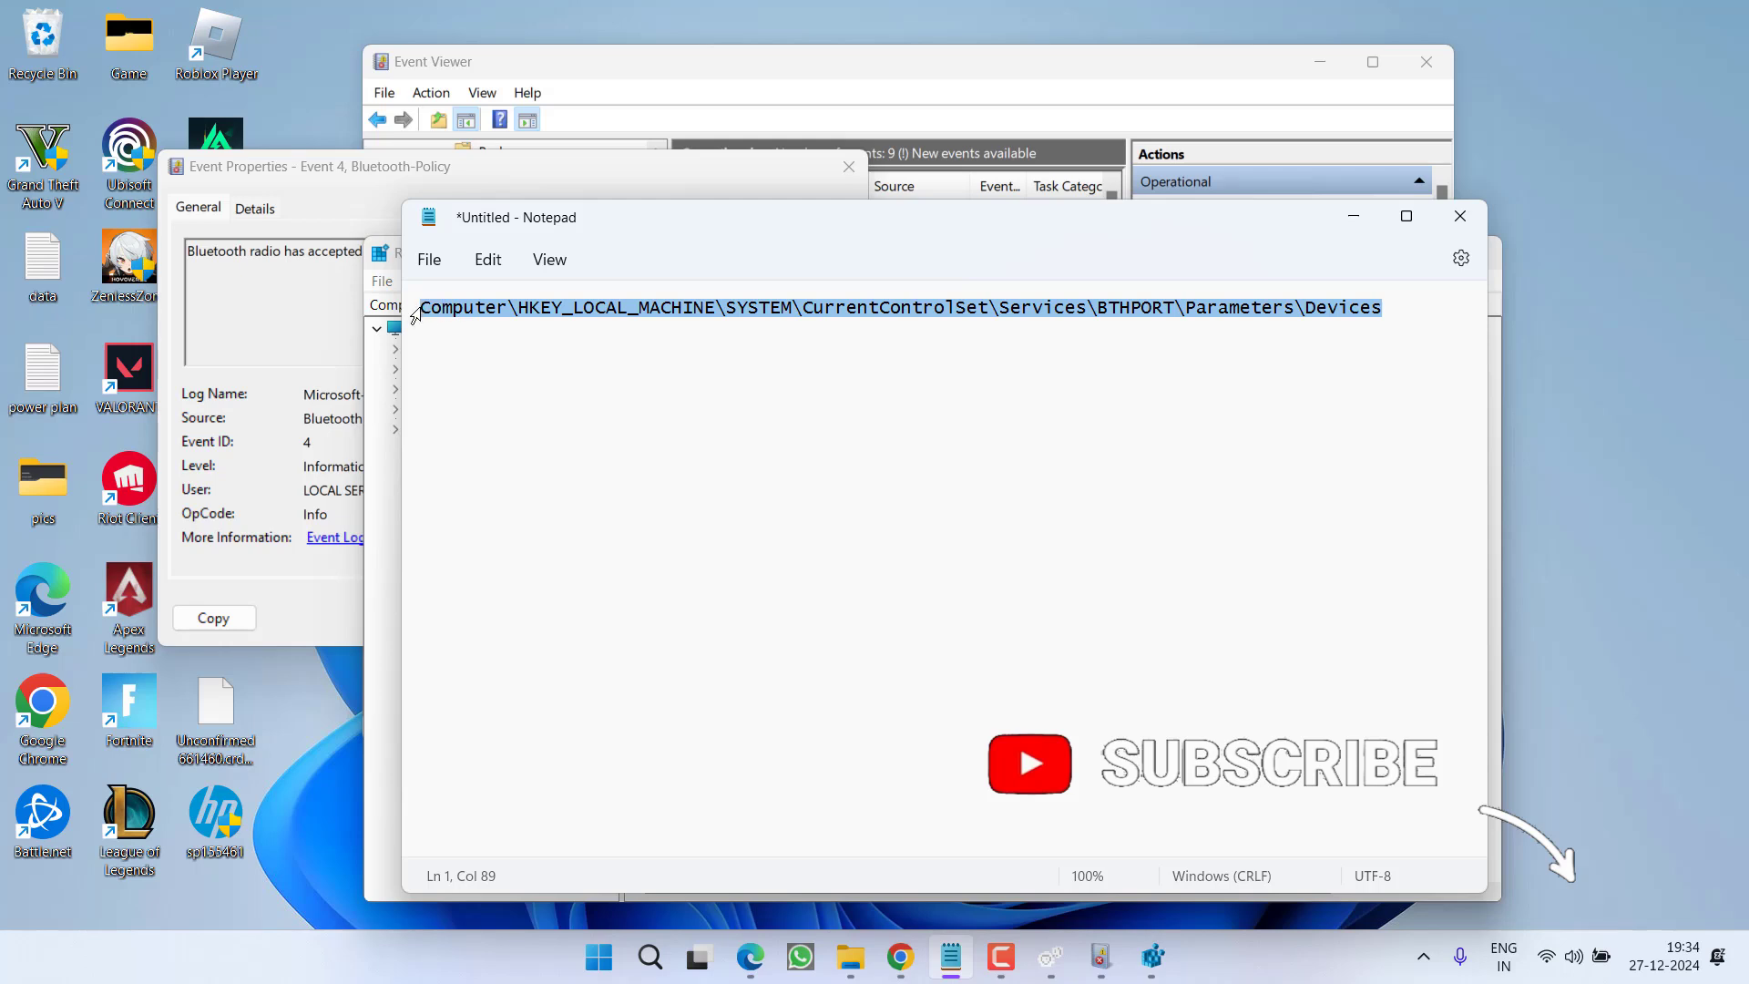
right_click(421, 313)
left_click(492, 426)
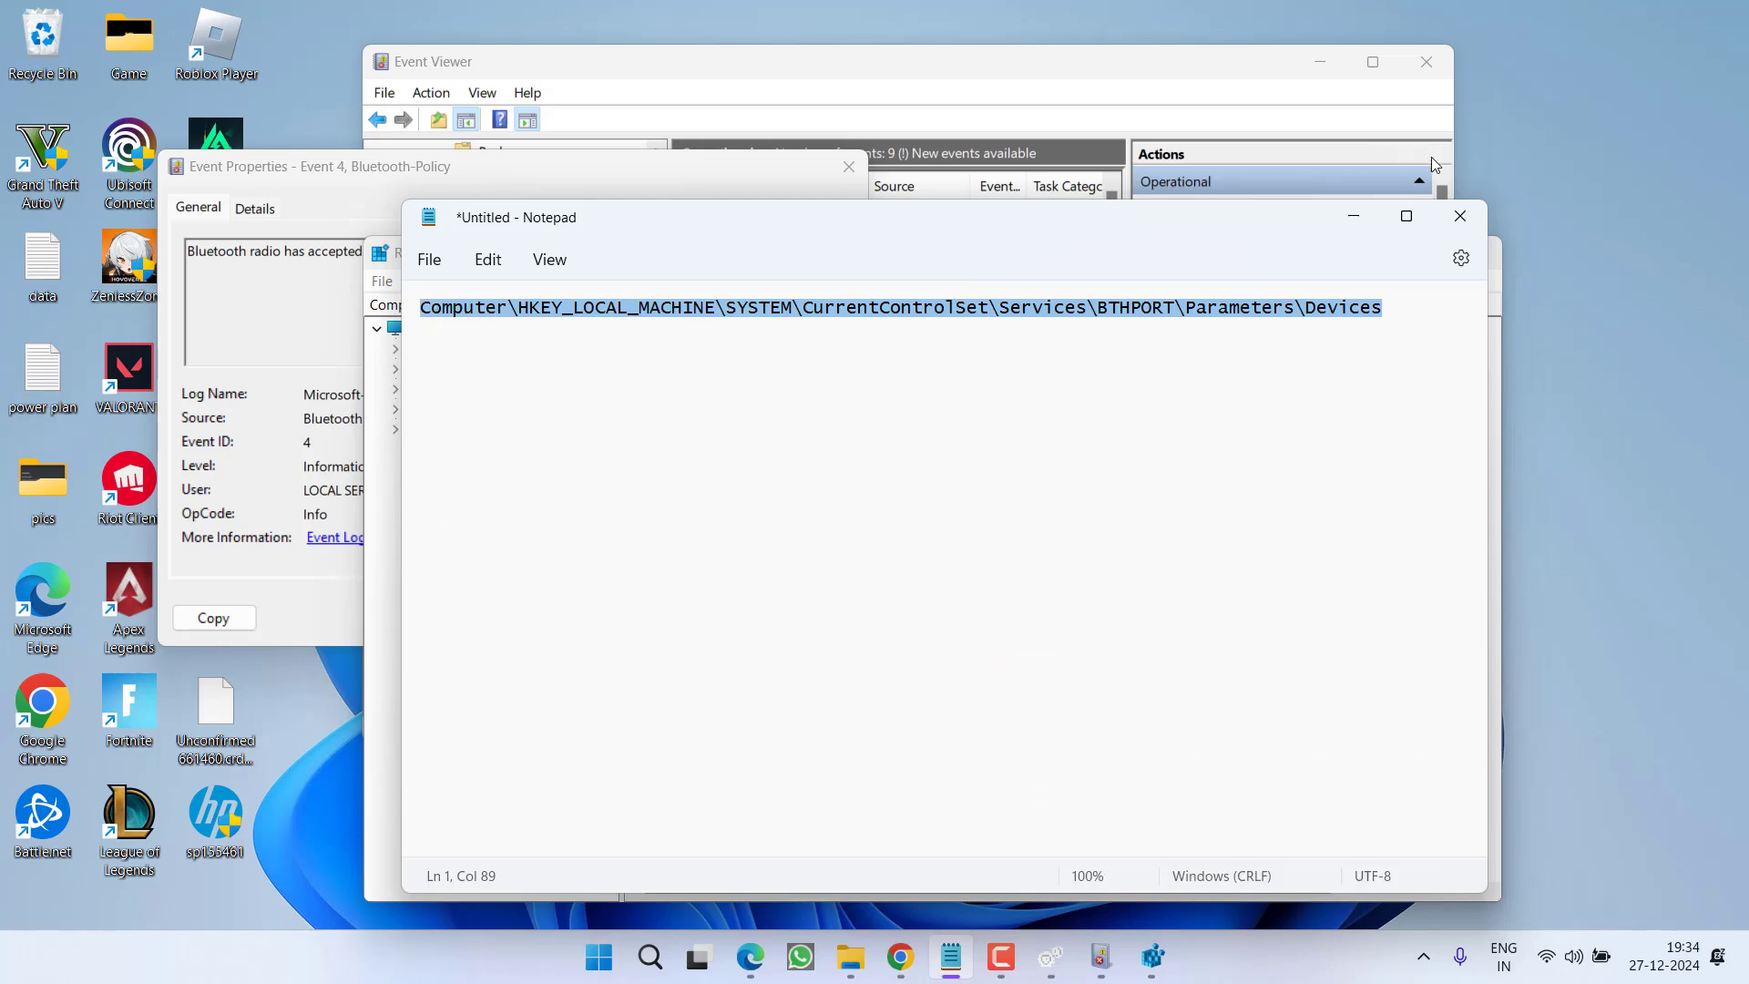
left_click(1353, 216)
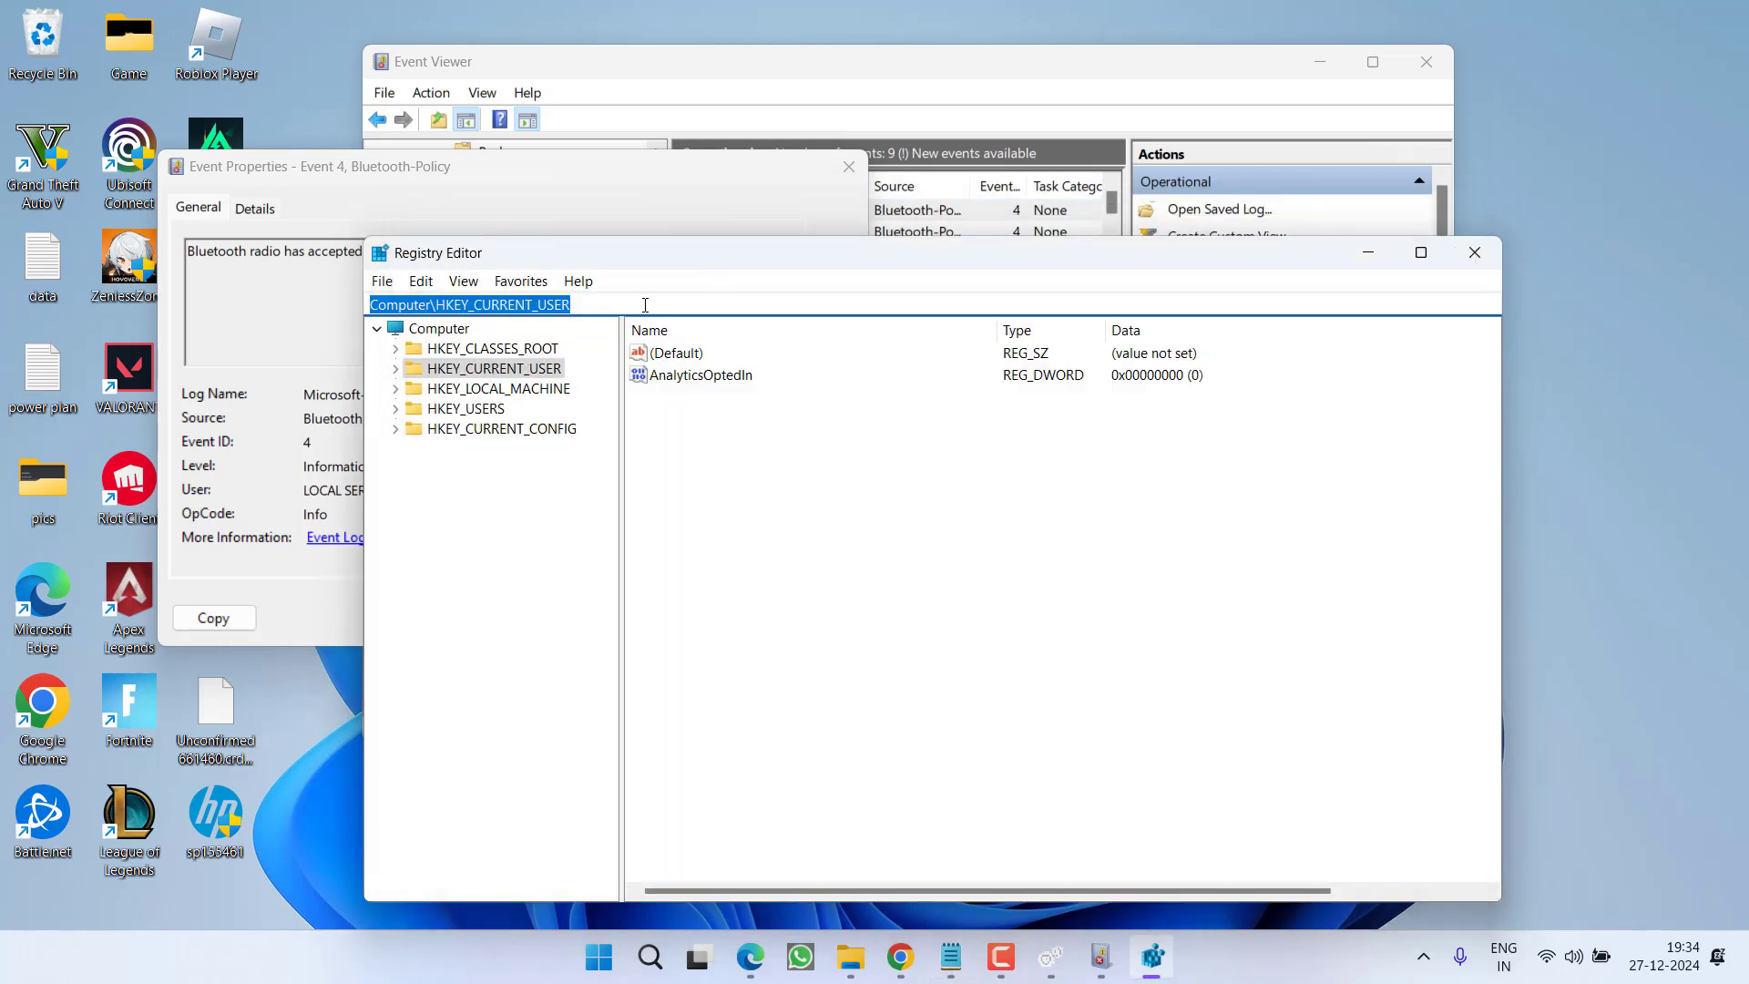
key("ctrl+v")
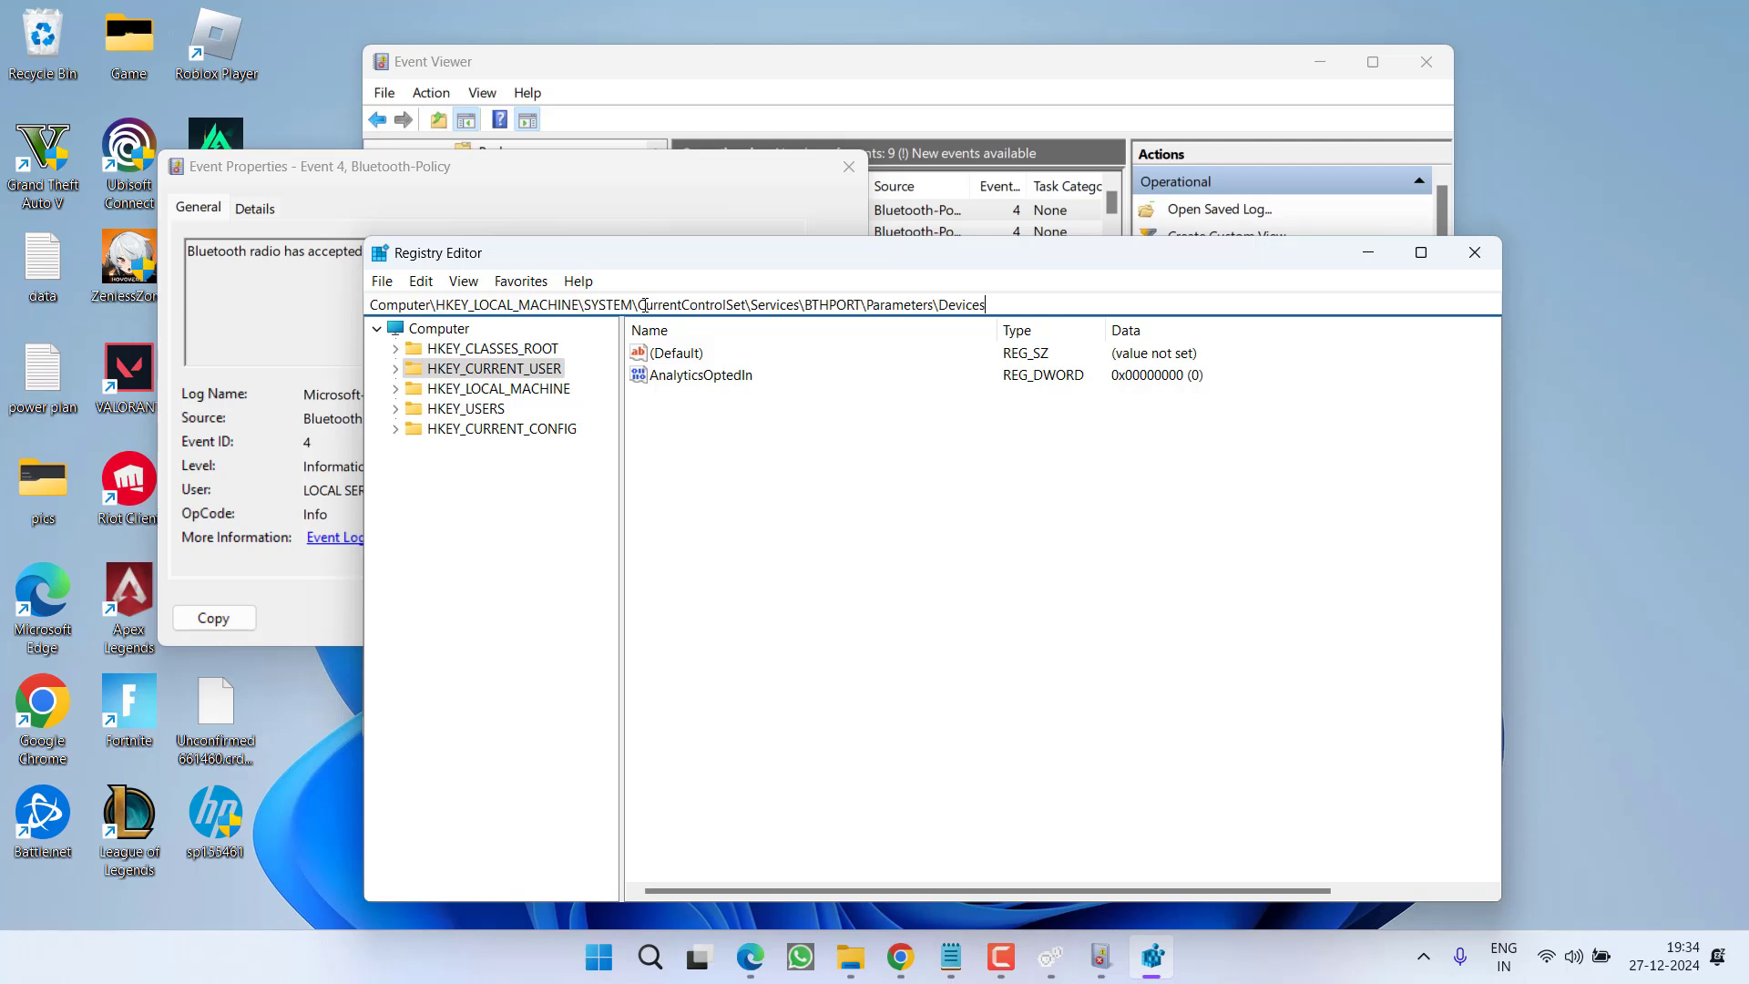
key("Return")
scroll(492, 637, "down", 2)
Step: Move Registry Editor aside and bring the Event Properties window to the front
scroll(500, 891, "right", 1)
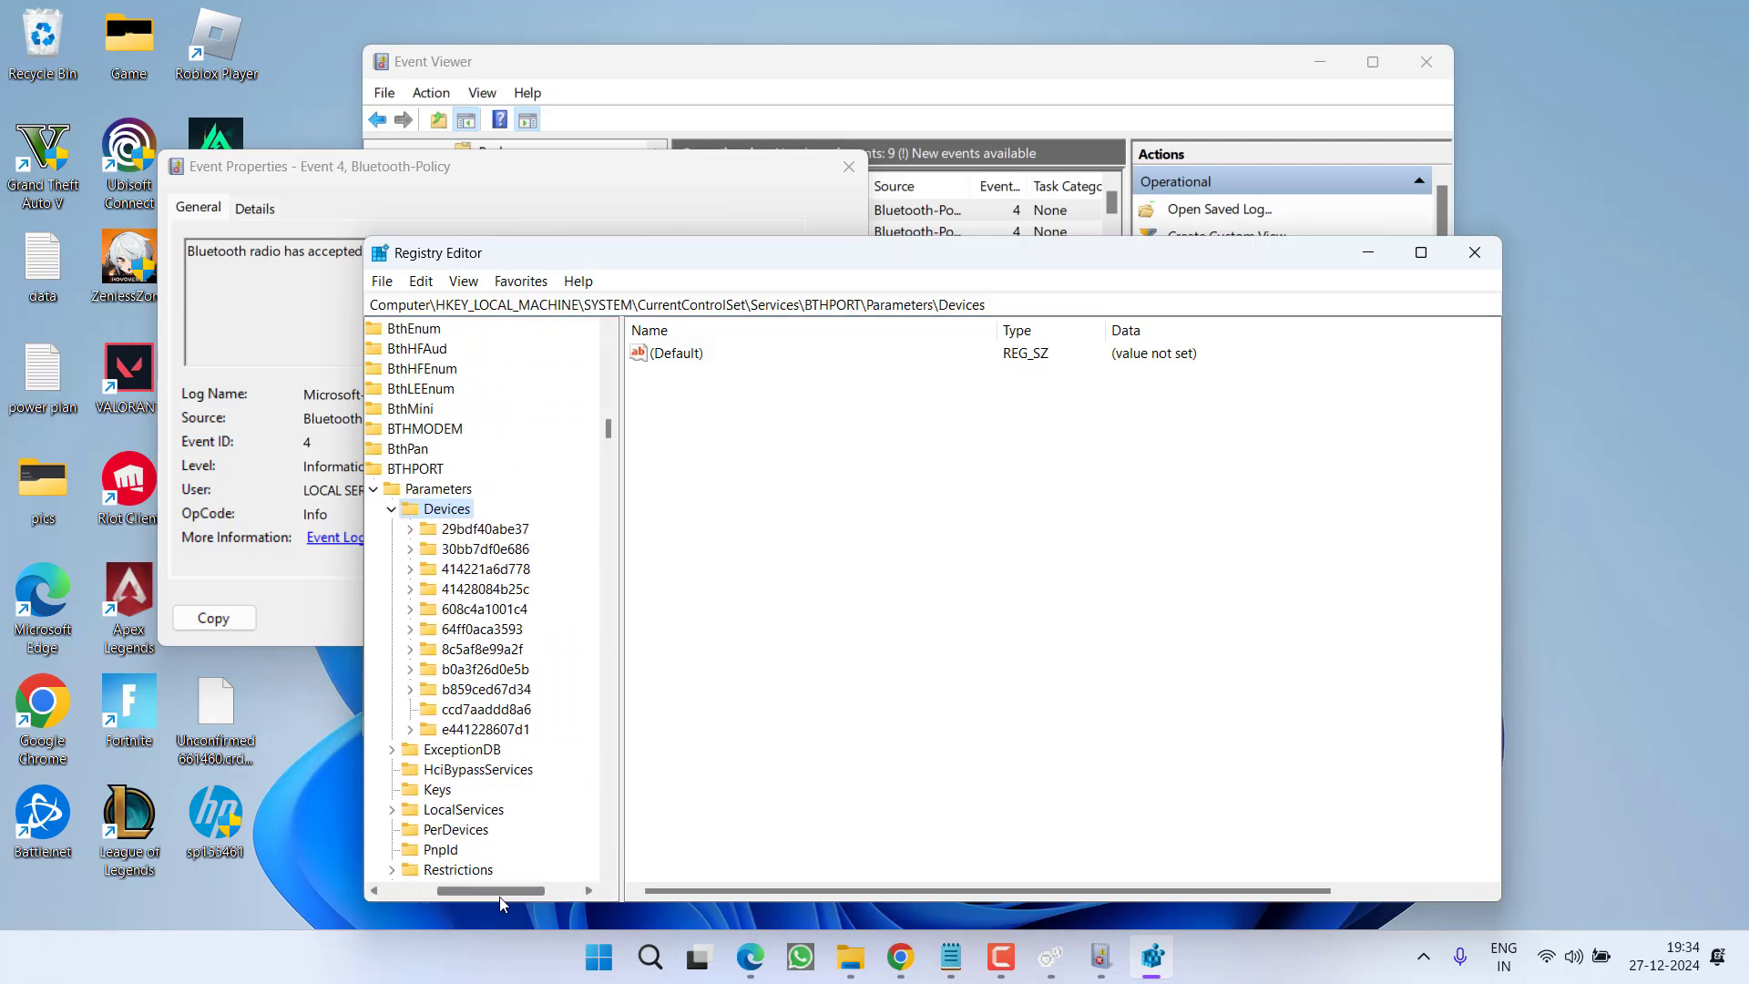
scroll(500, 897, "left", 1)
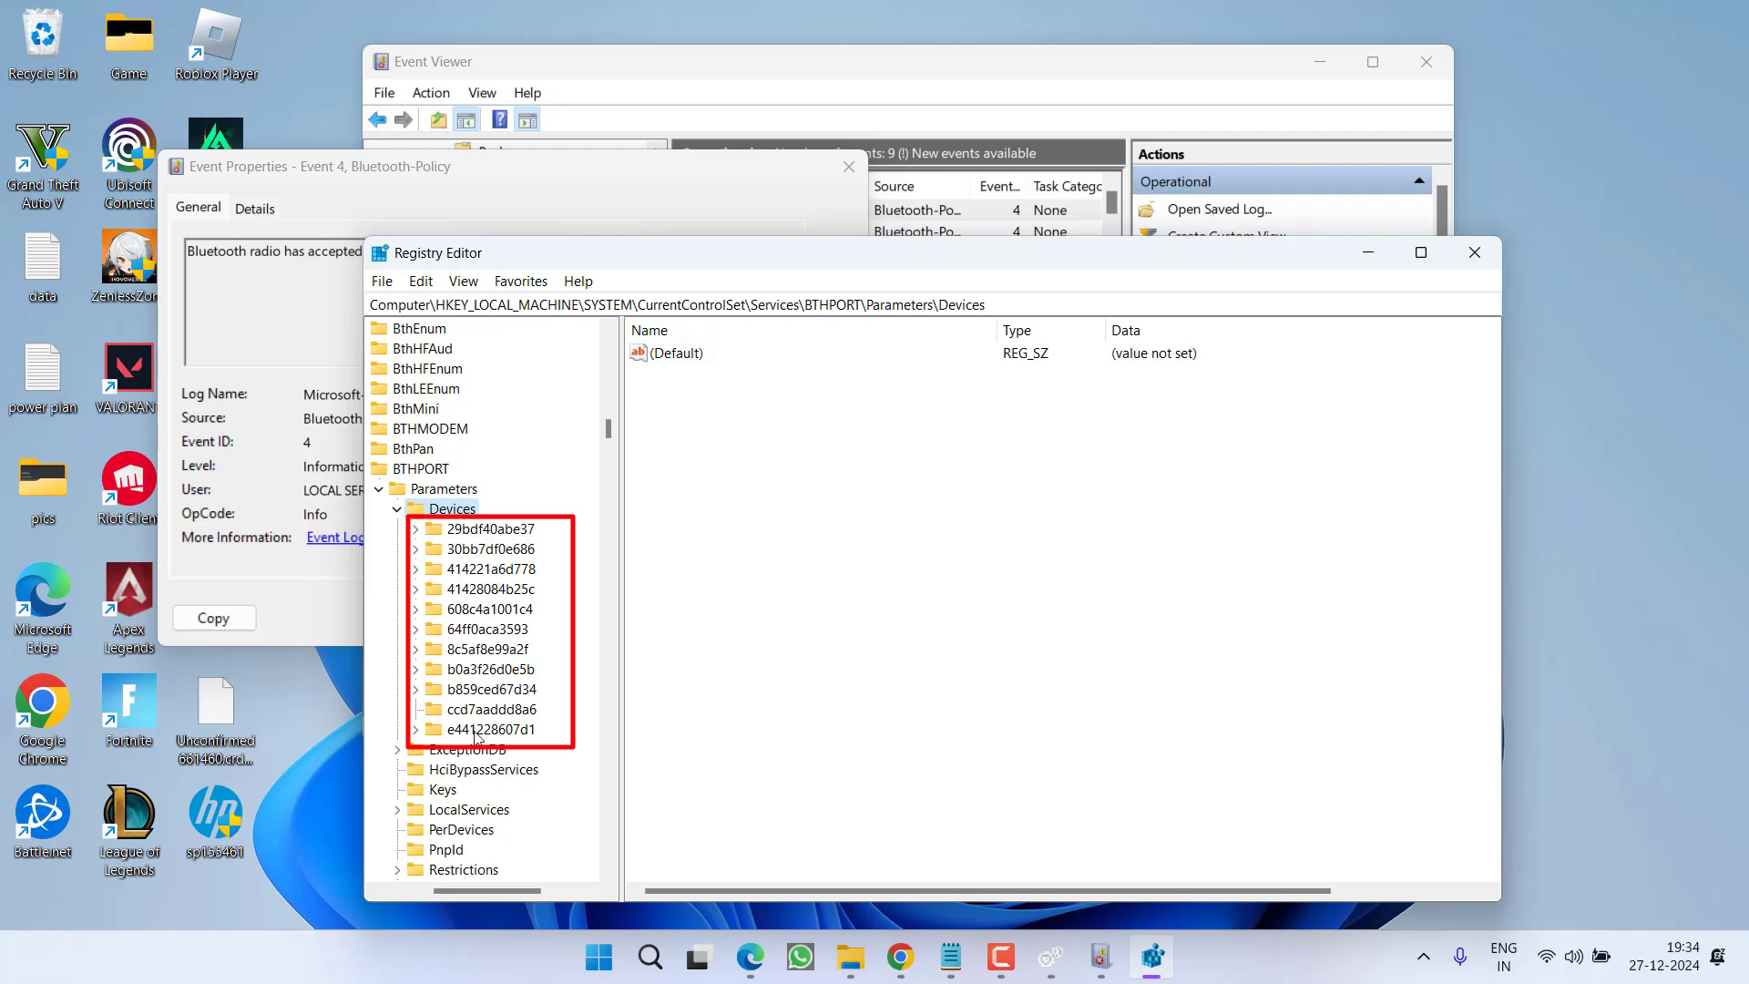
left_click_drag(619, 260, 940, 158)
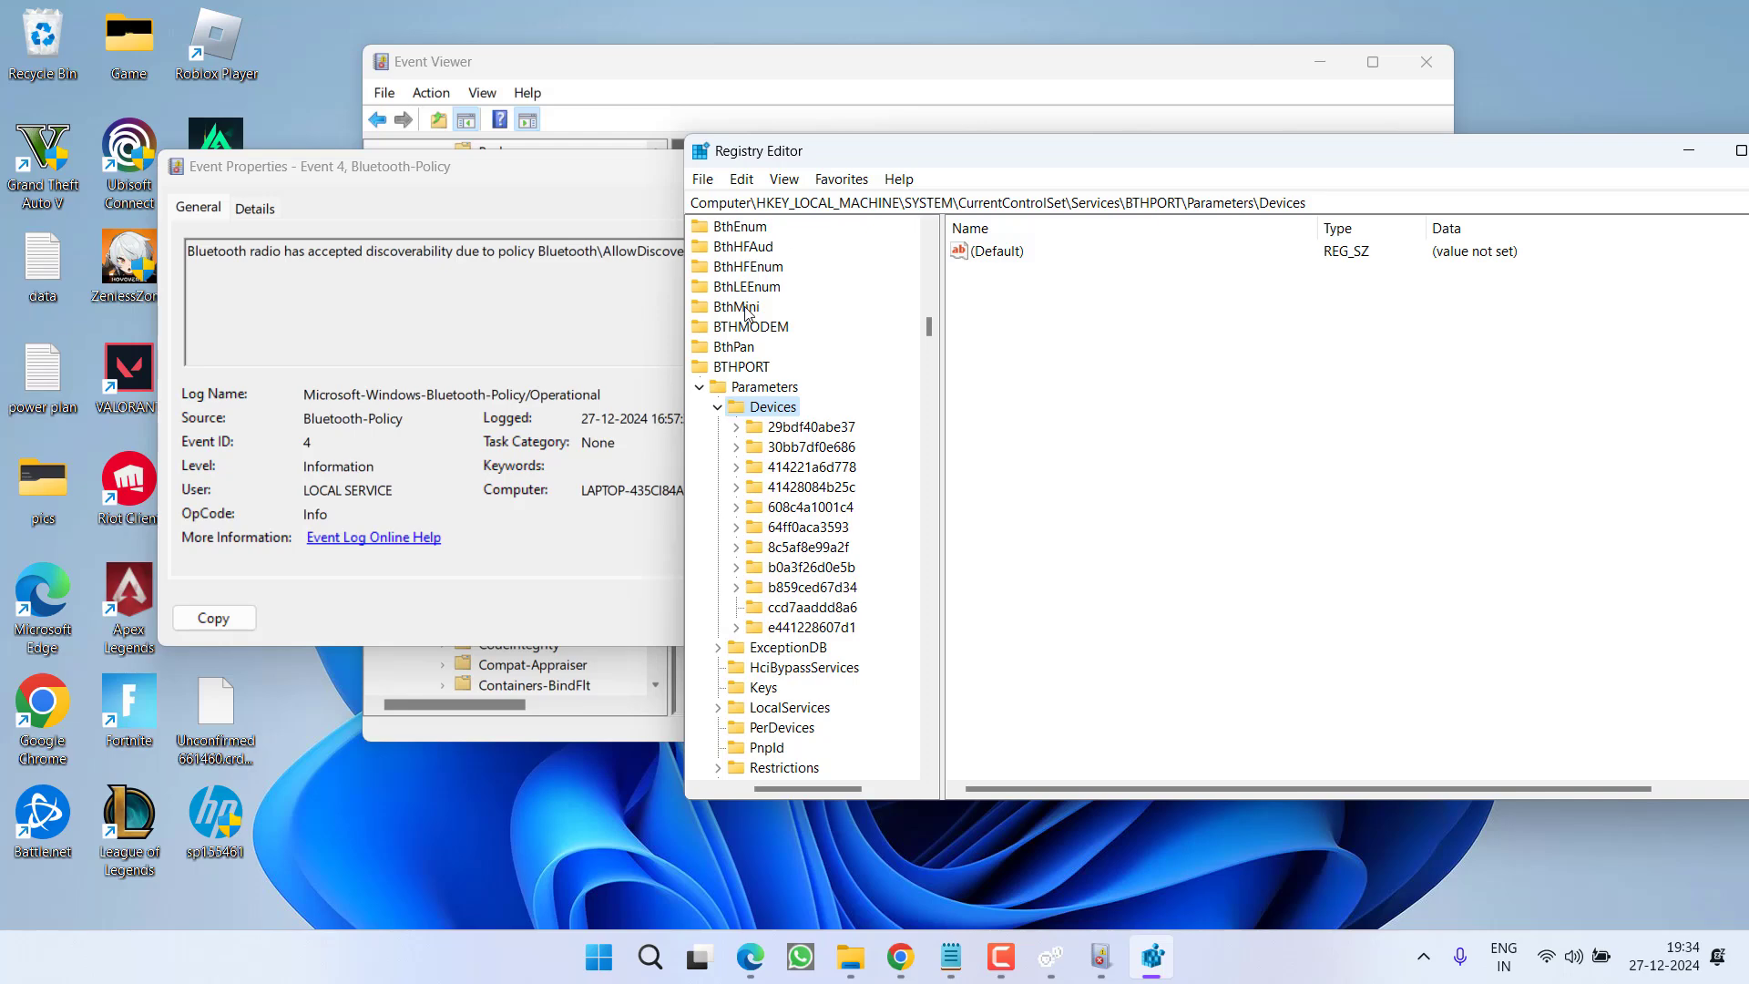
left_click_drag(559, 178, 372, 184)
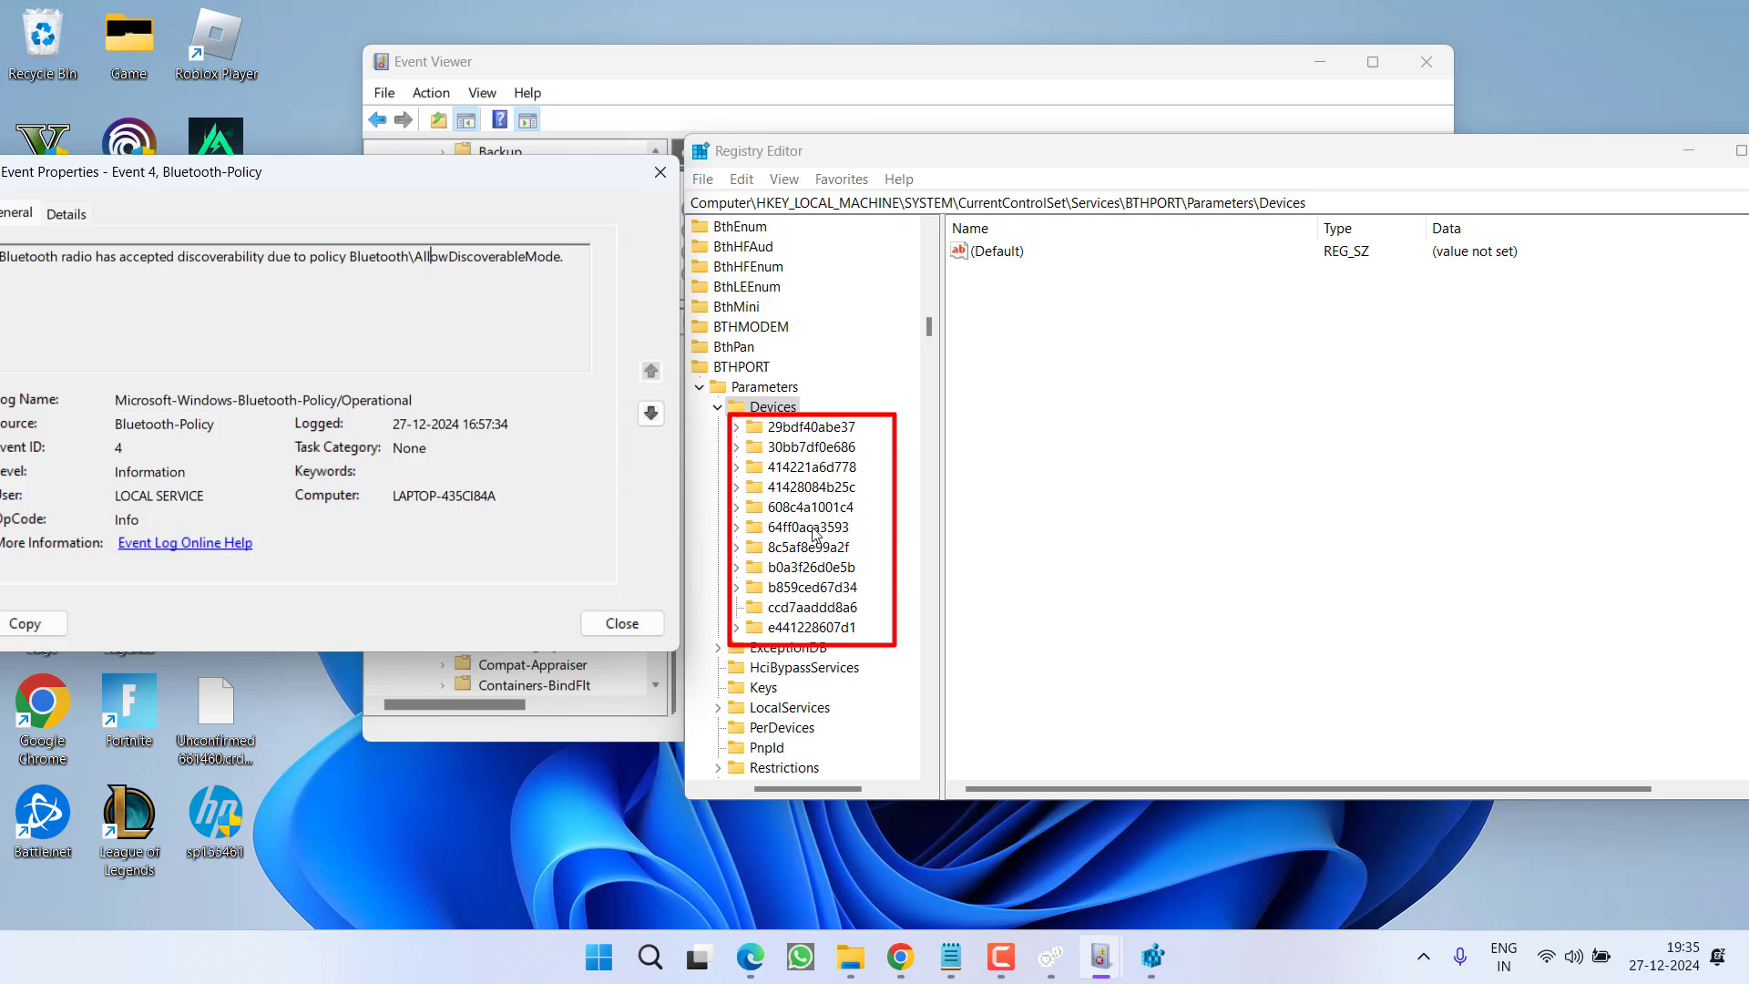
Step: Check device key 414221a6d778's values, then close Registry Editor and the Event Properties window
right_click(836, 472)
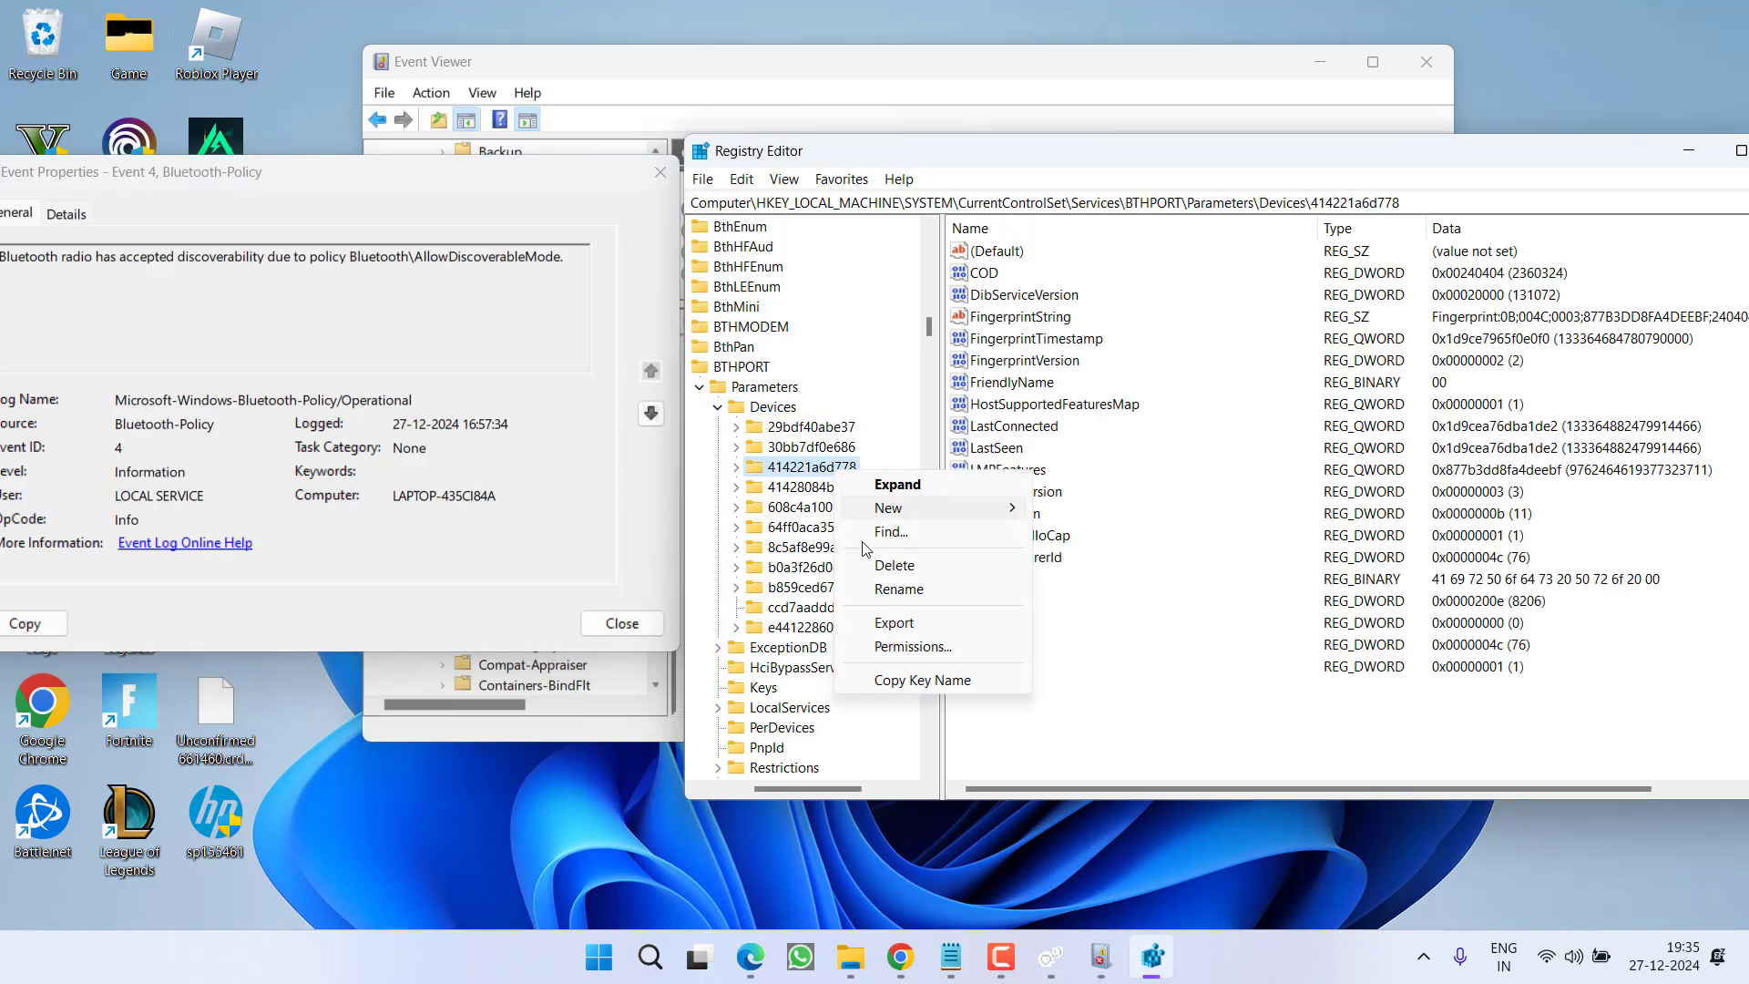
left_click(1184, 176)
left_click_drag(1204, 169, 973, 206)
left_click(1556, 185)
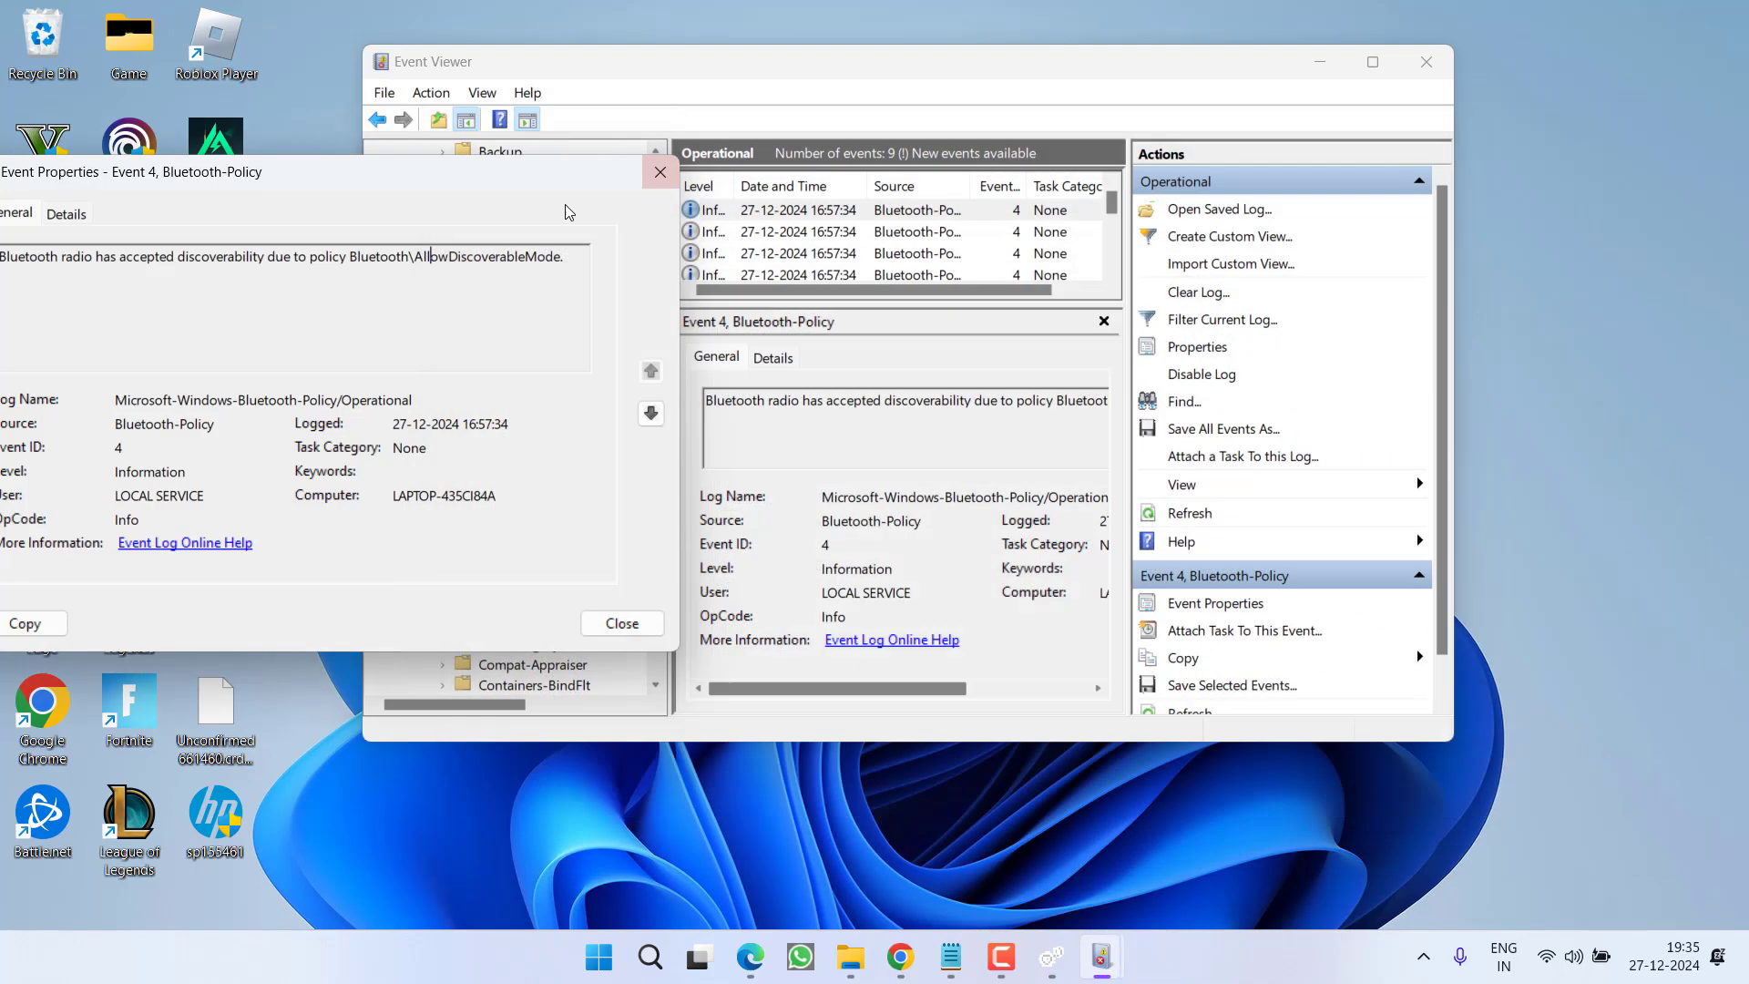
left_click(660, 172)
left_click(1425, 62)
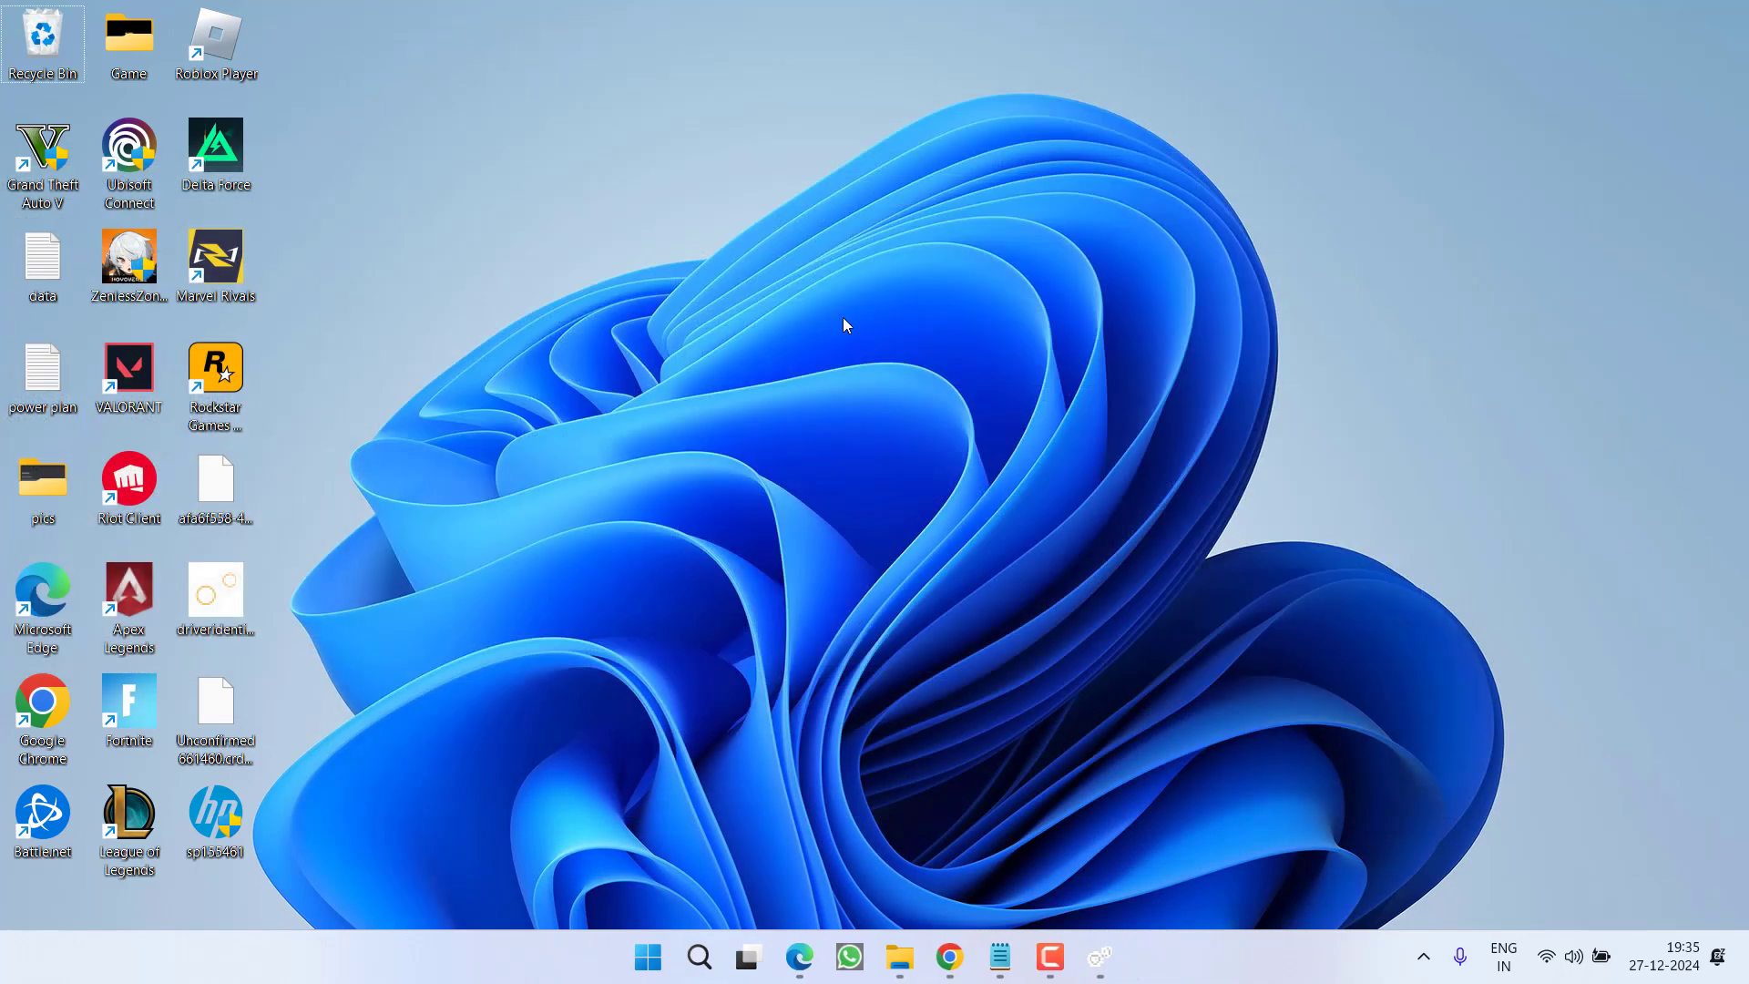